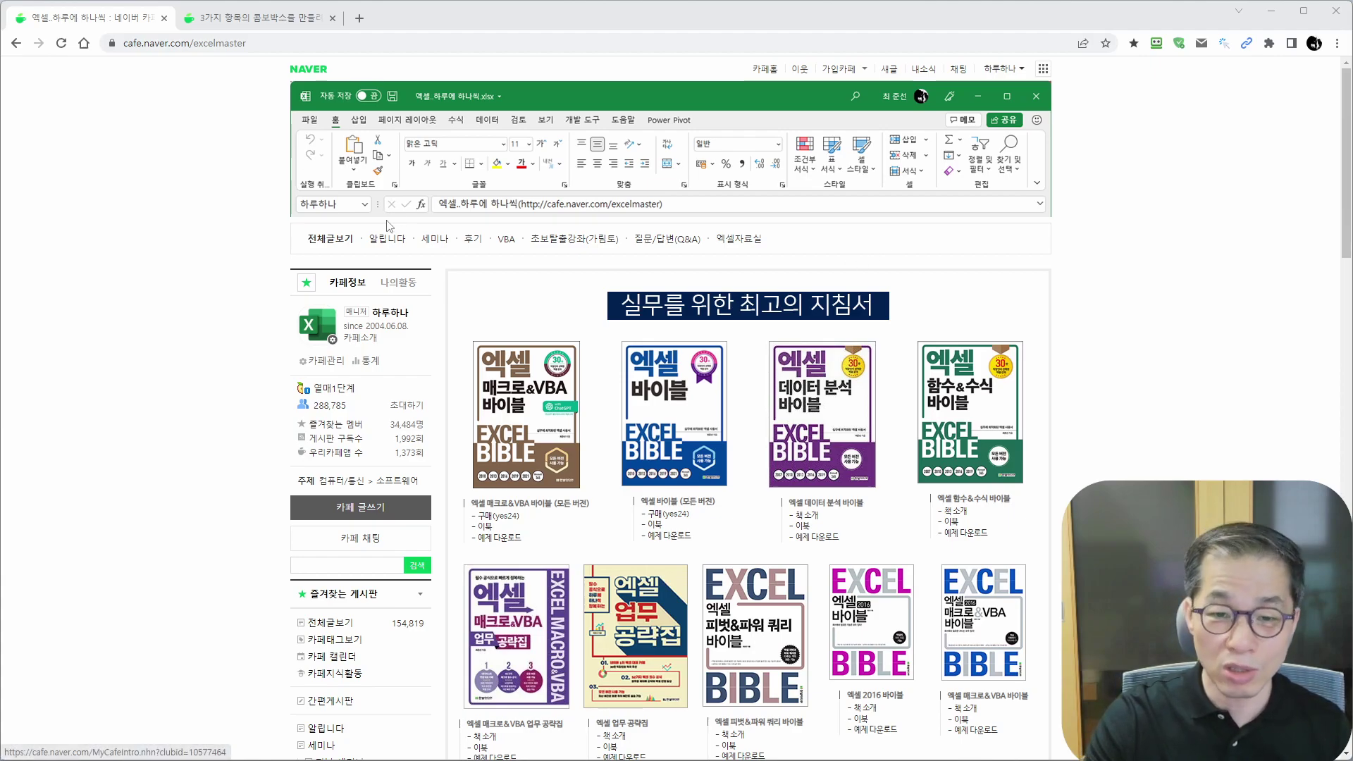
Step: Read the cafe question about building a three-level linked combo box, including its example data and attached 콤보박스.xlsx
click(252, 22)
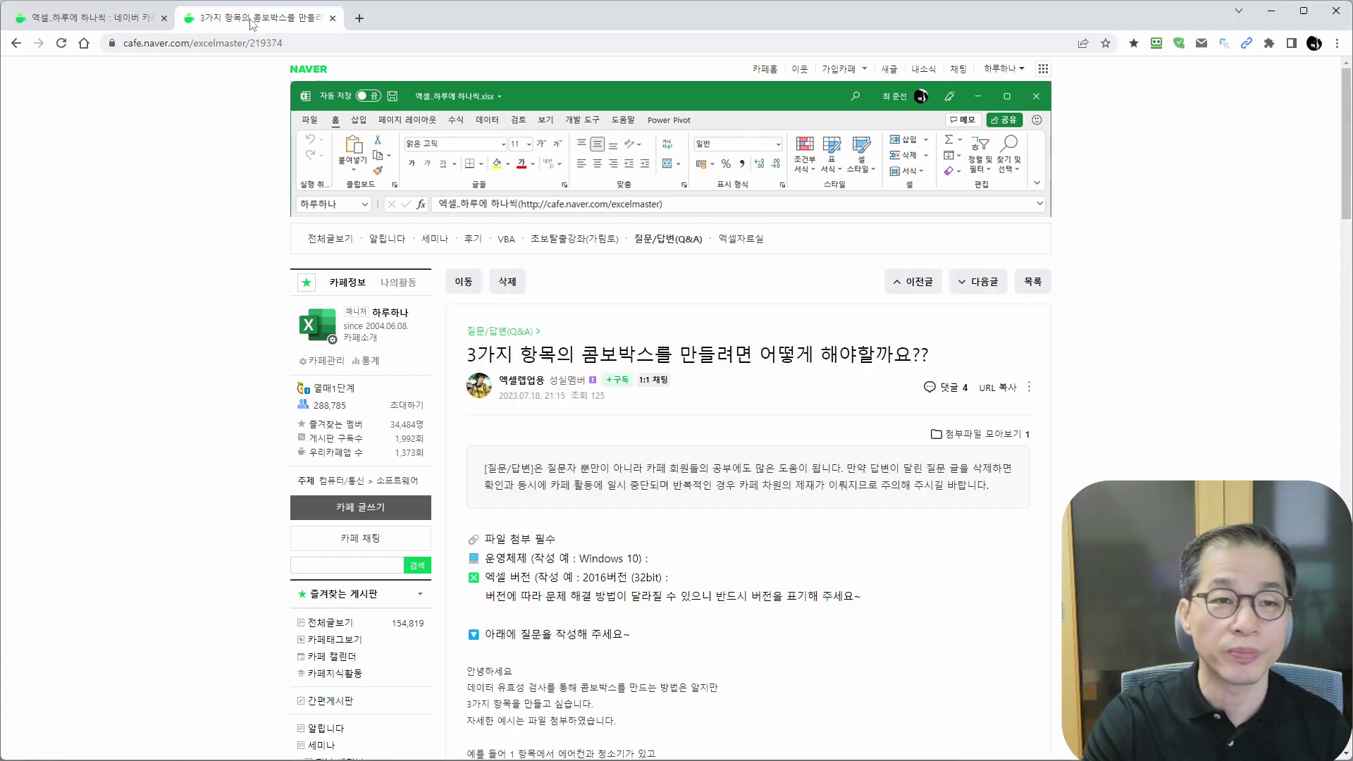
scroll(392, 282, down, 4)
key(alt+Tab)
drag(467, 90, 660, 85)
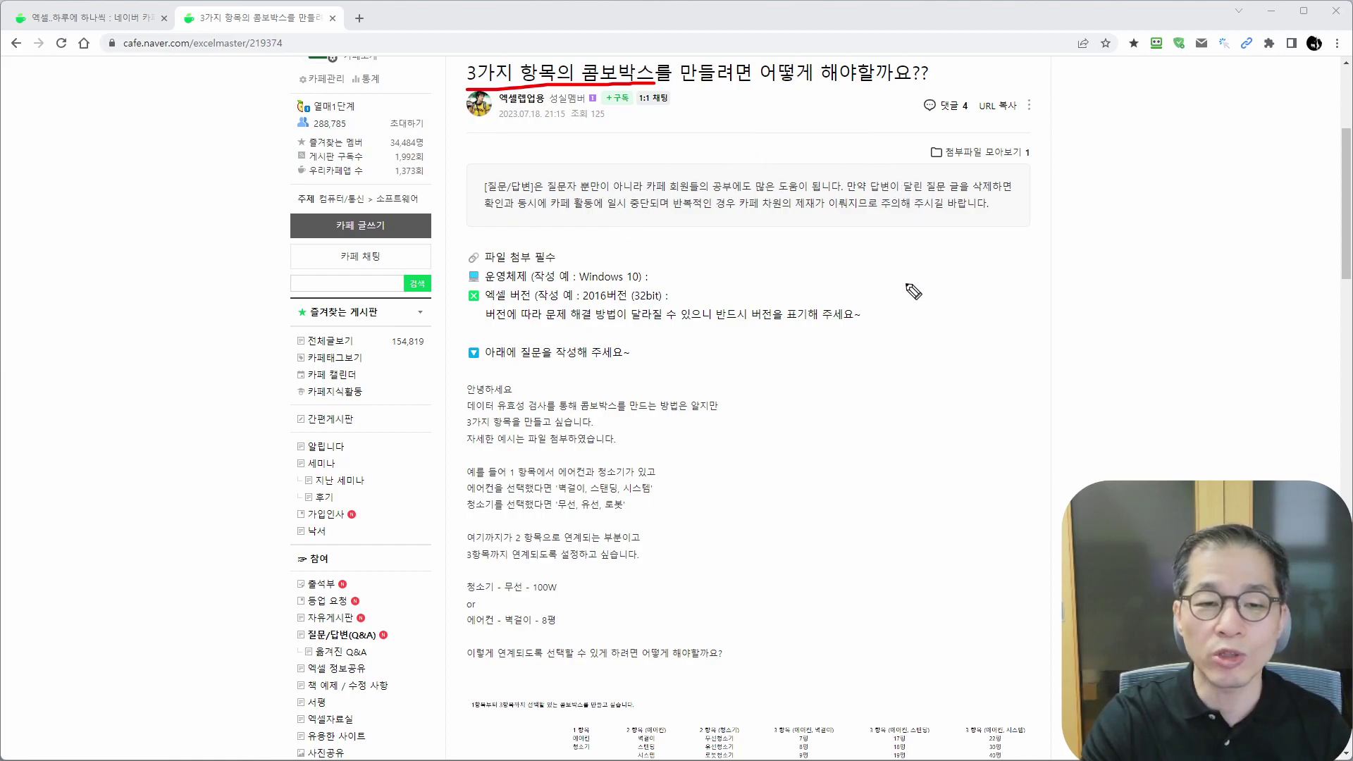
drag(452, 398, 441, 626)
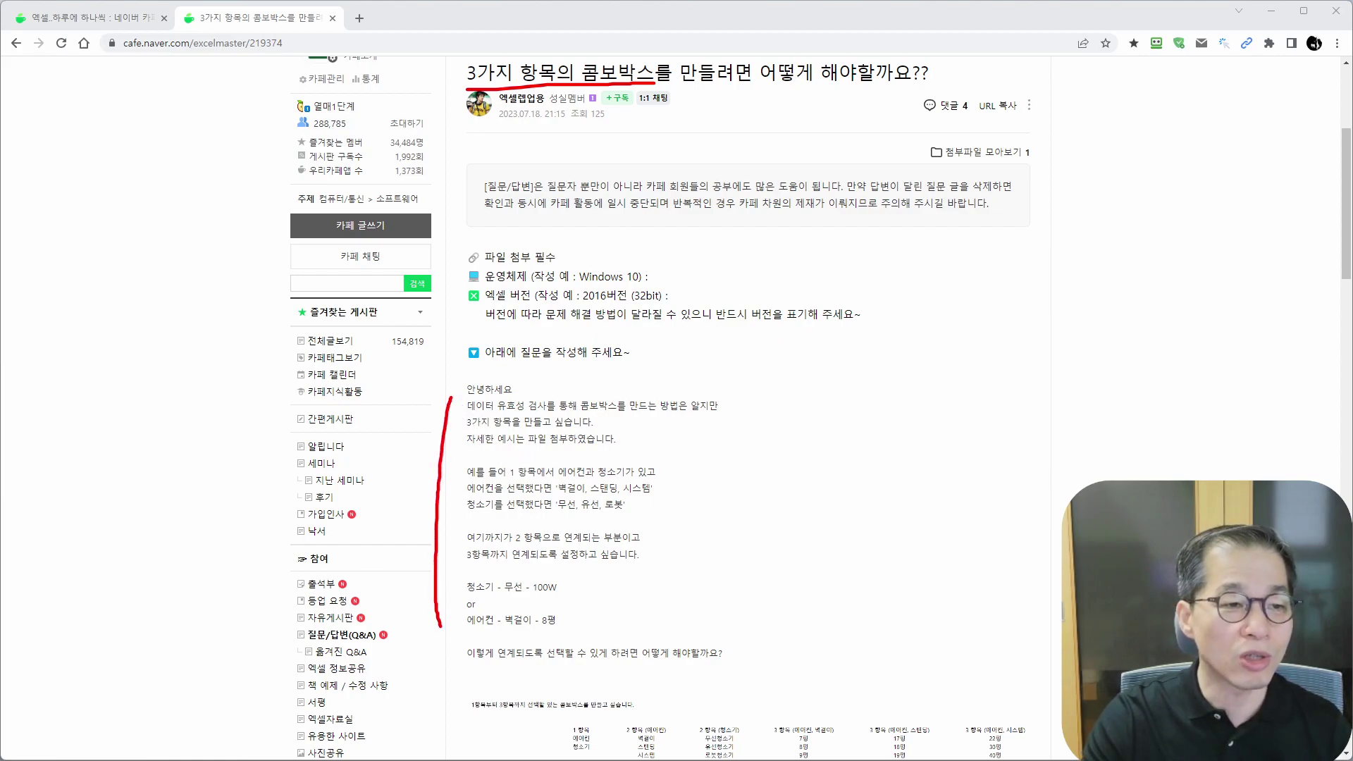
key(Escape)
scroll(627, 460, down, 5)
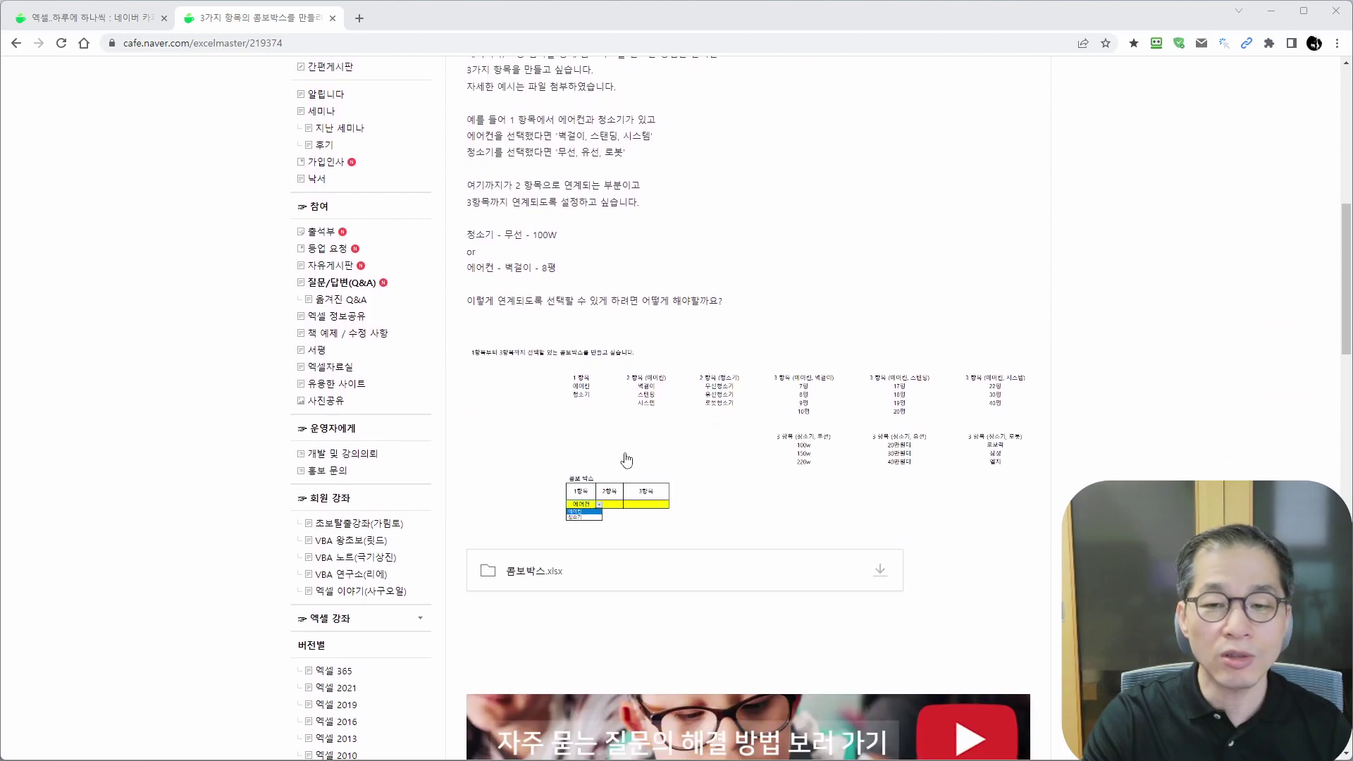
scroll(712, 487, down, 1)
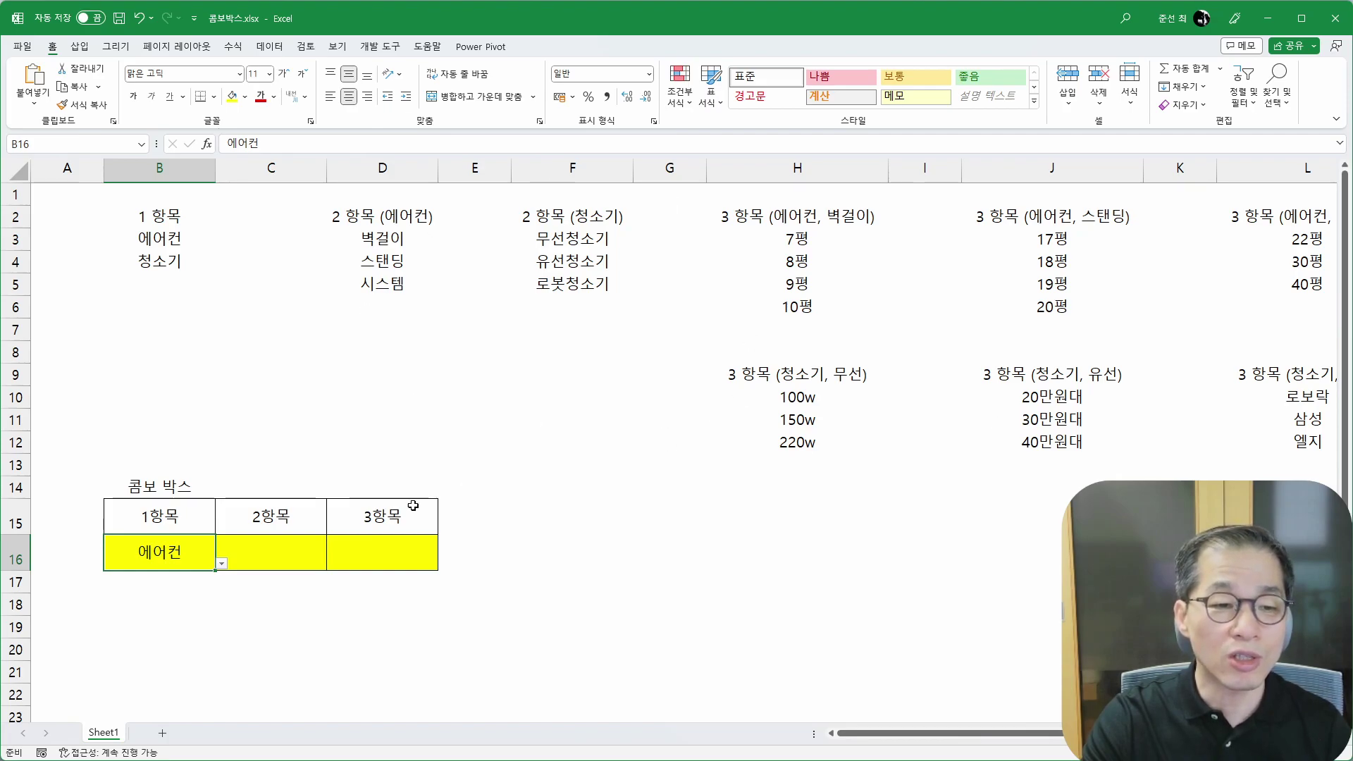
Step: Examine how the 1 항목, 2 항목 and 3 항목 lists in 콤보박스.xlsx depend on one another
drag(169, 239, 164, 261)
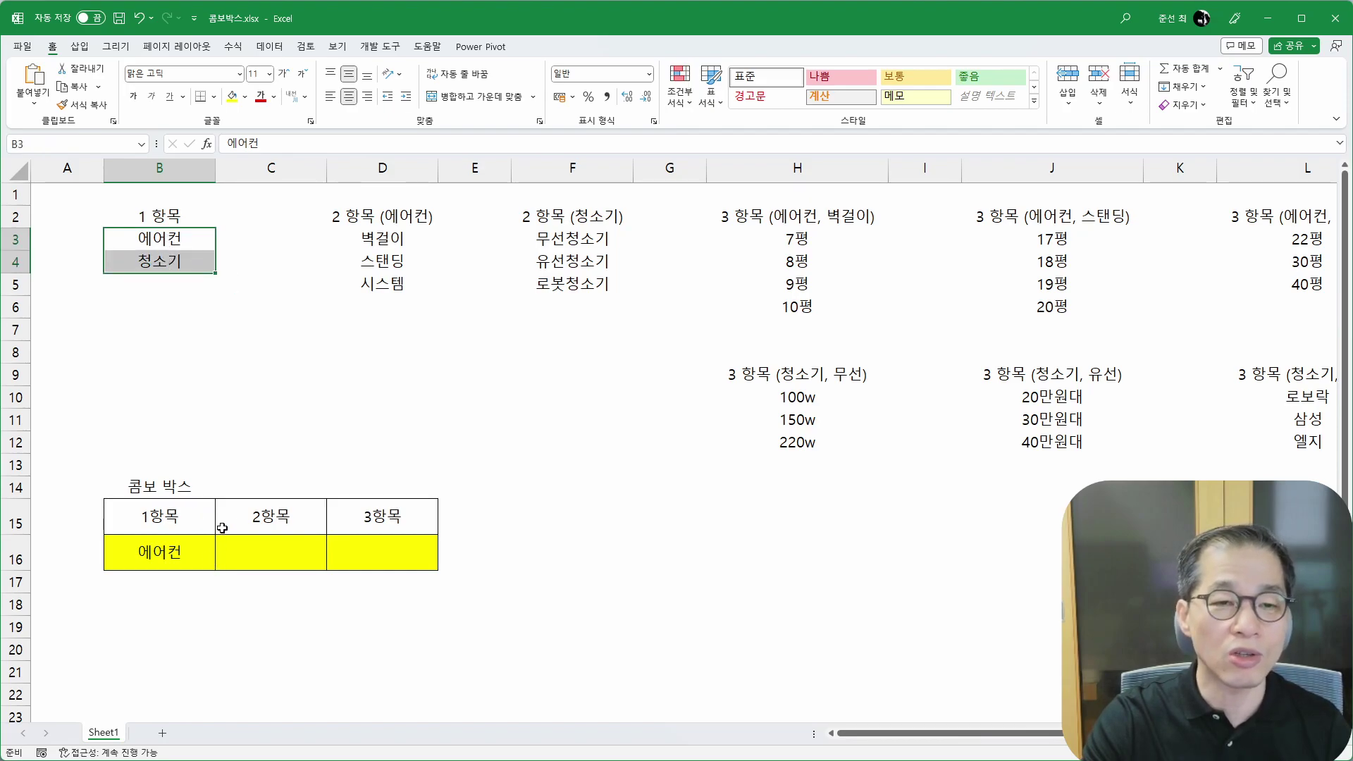
click(204, 243)
drag(399, 238, 395, 282)
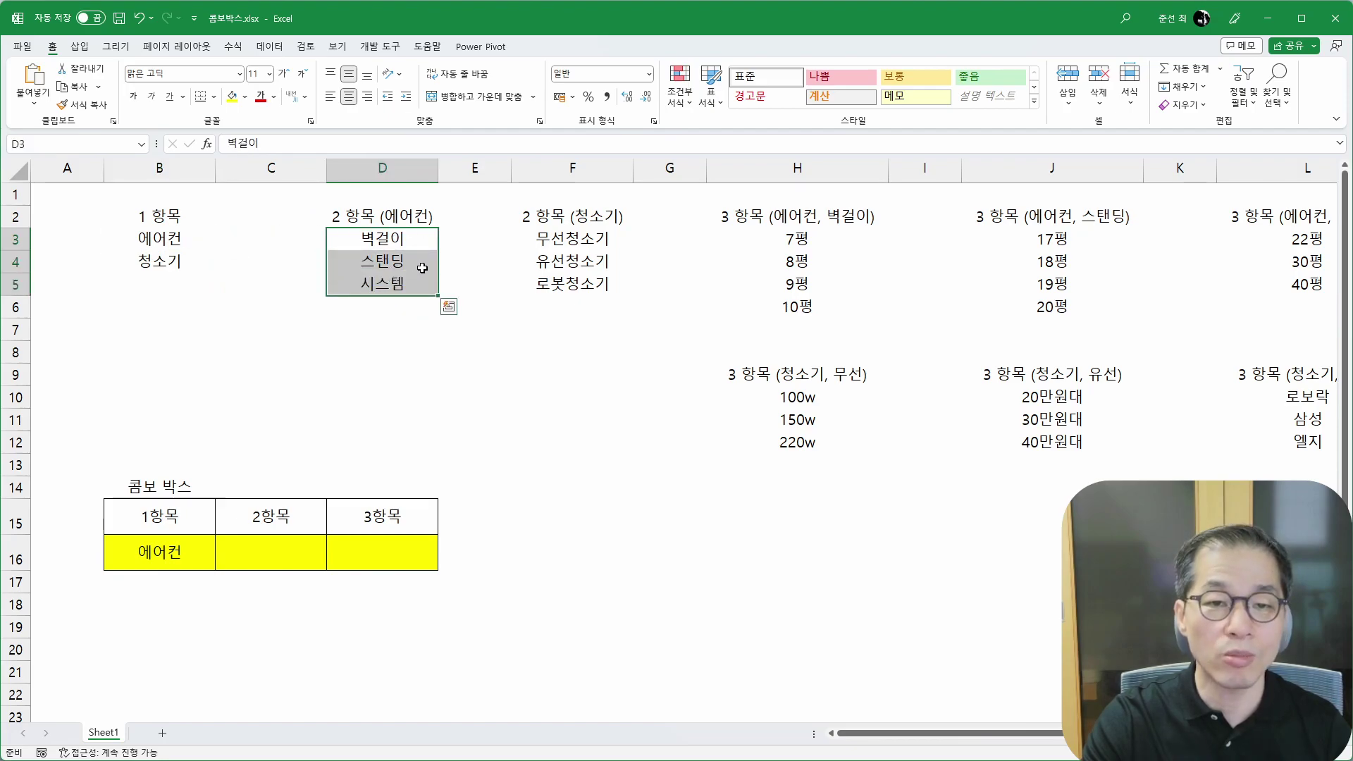
click(160, 267)
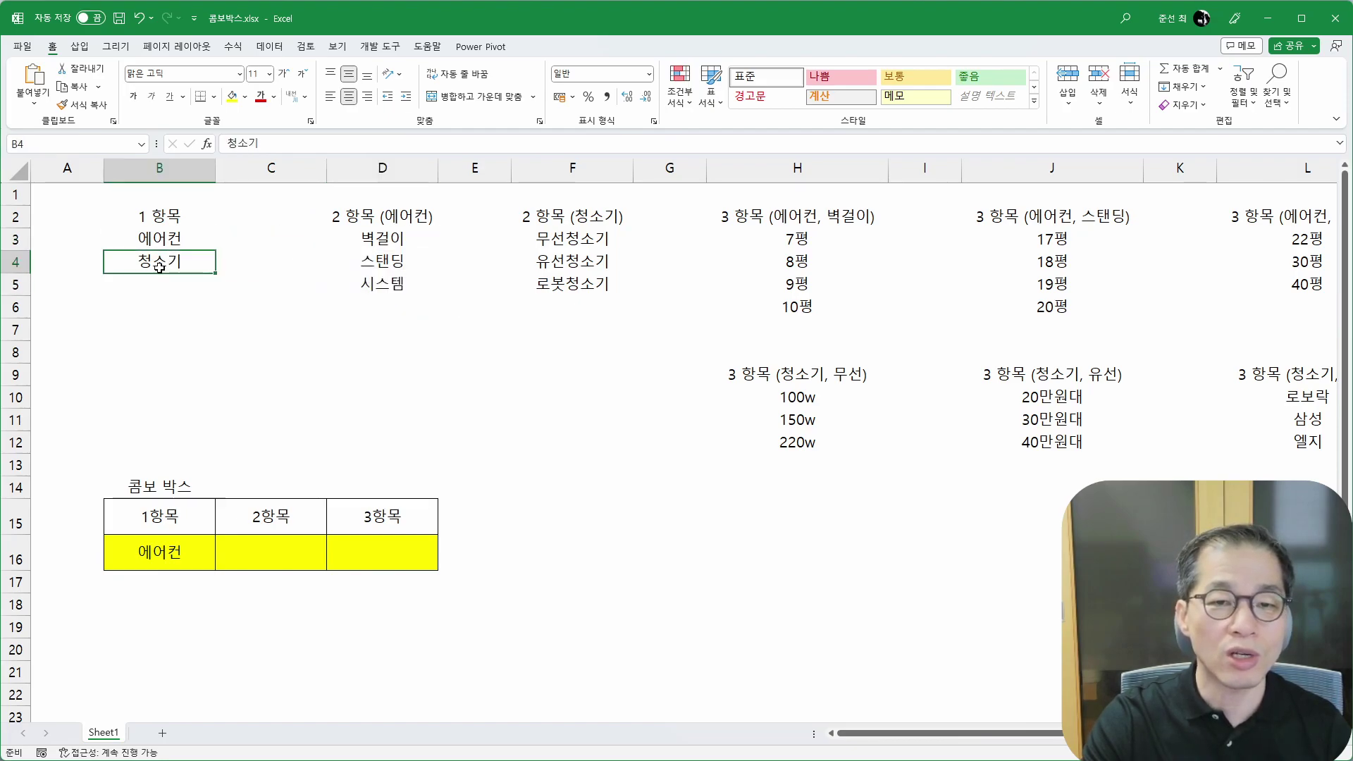
drag(582, 237, 575, 283)
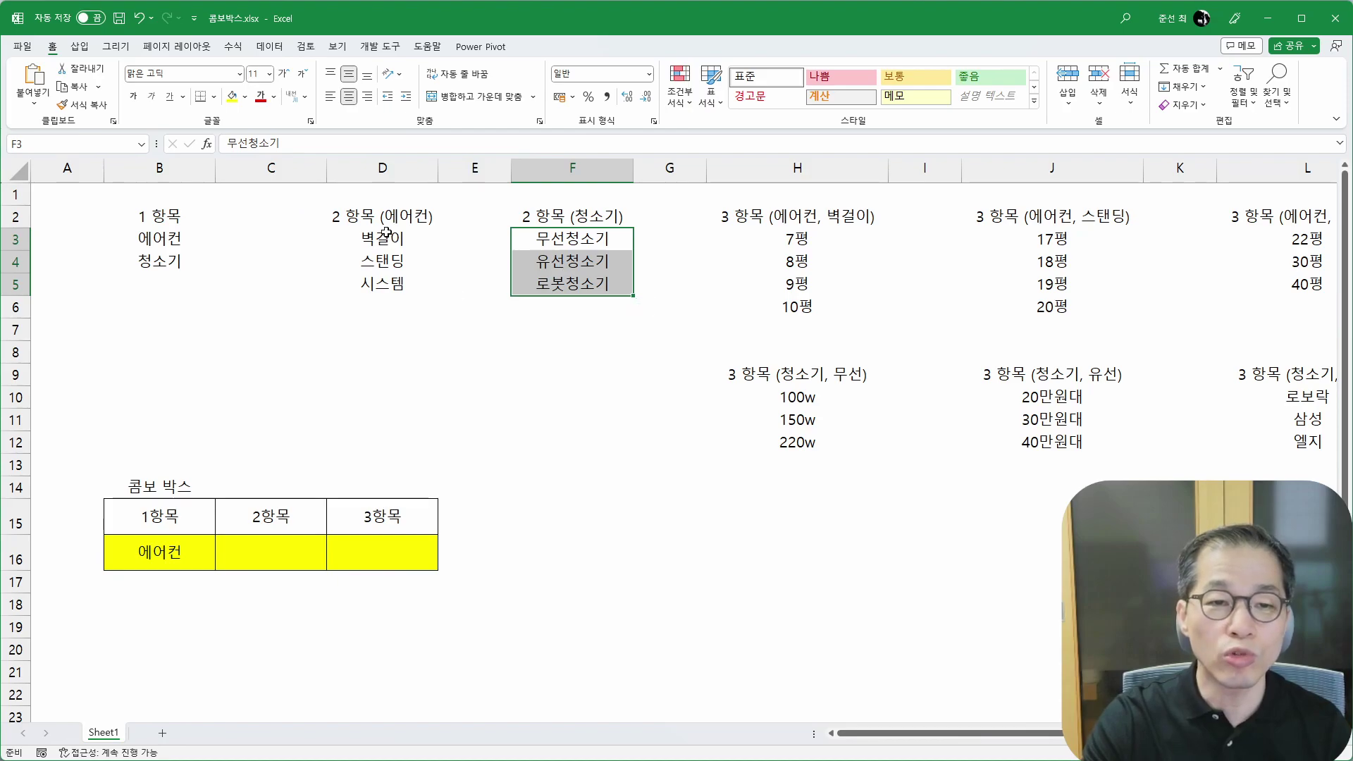
drag(368, 216, 540, 282)
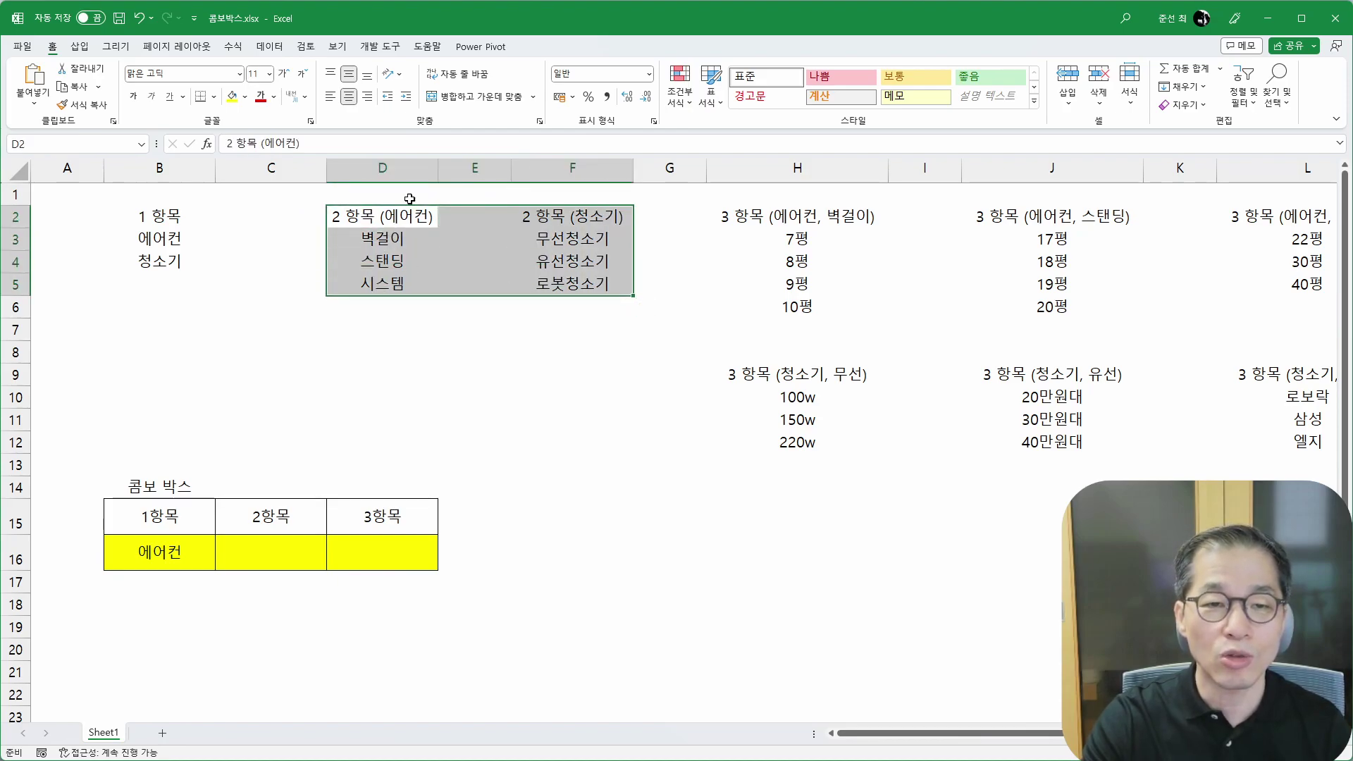
drag(800, 236, 797, 308)
drag(1086, 230, 1100, 303)
drag(1293, 237, 1285, 285)
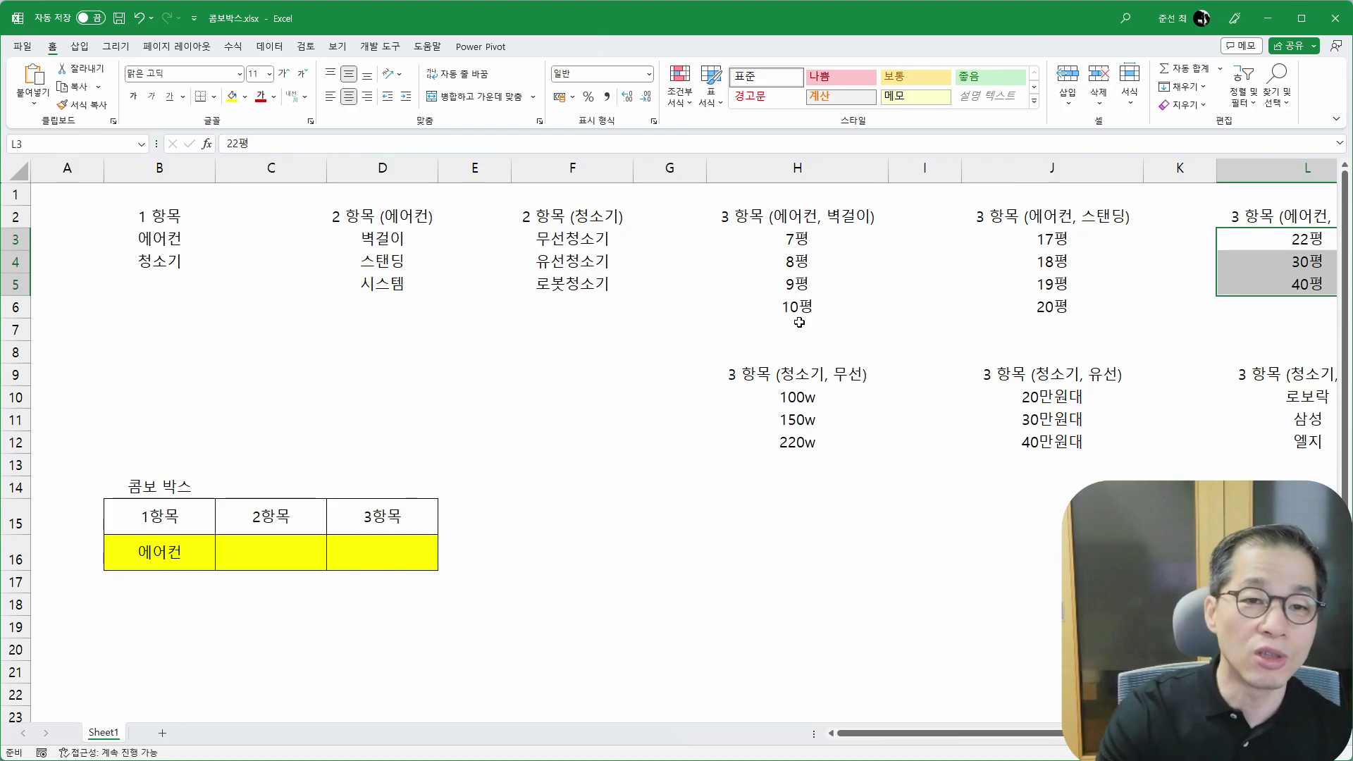
drag(160, 217, 157, 267)
drag(380, 216, 603, 295)
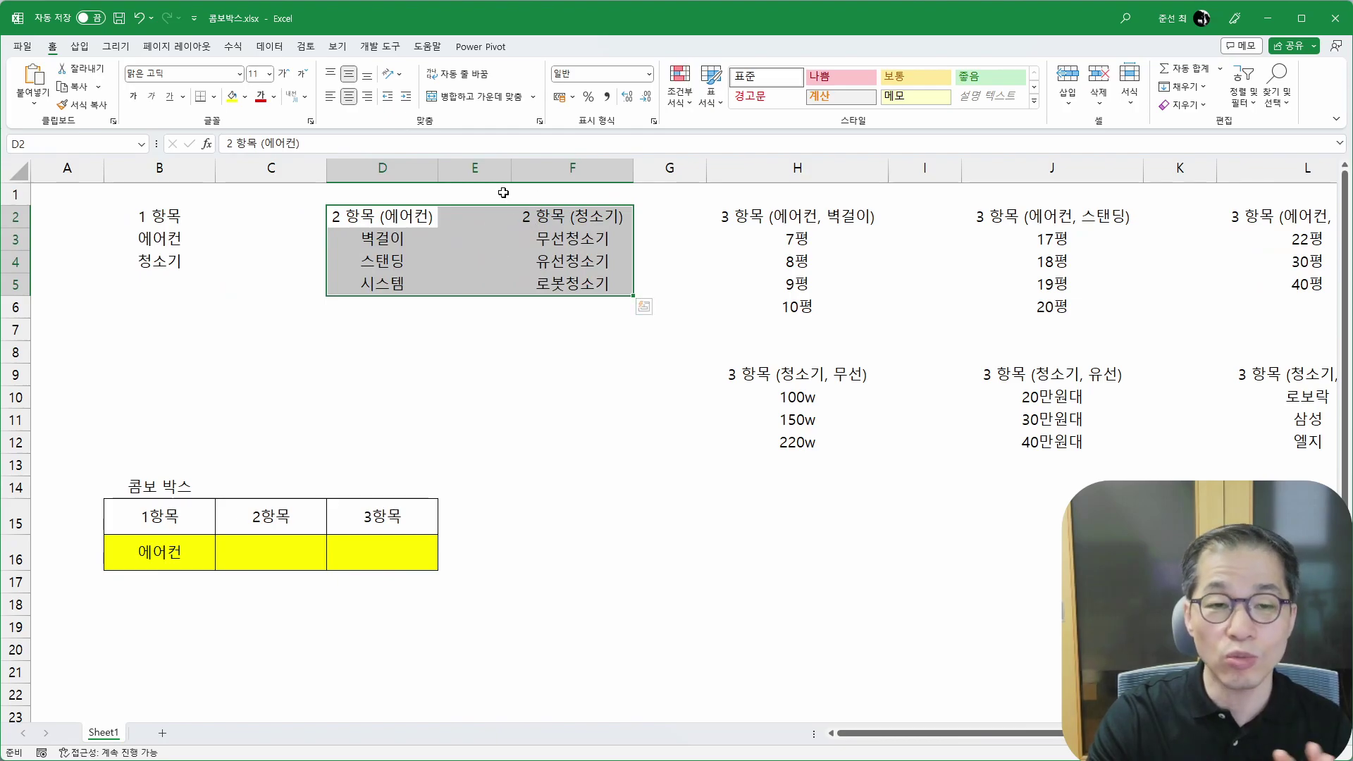
Step: Delete the empty column E between the two 2 항목 lists
click(492, 169)
right_click(493, 170)
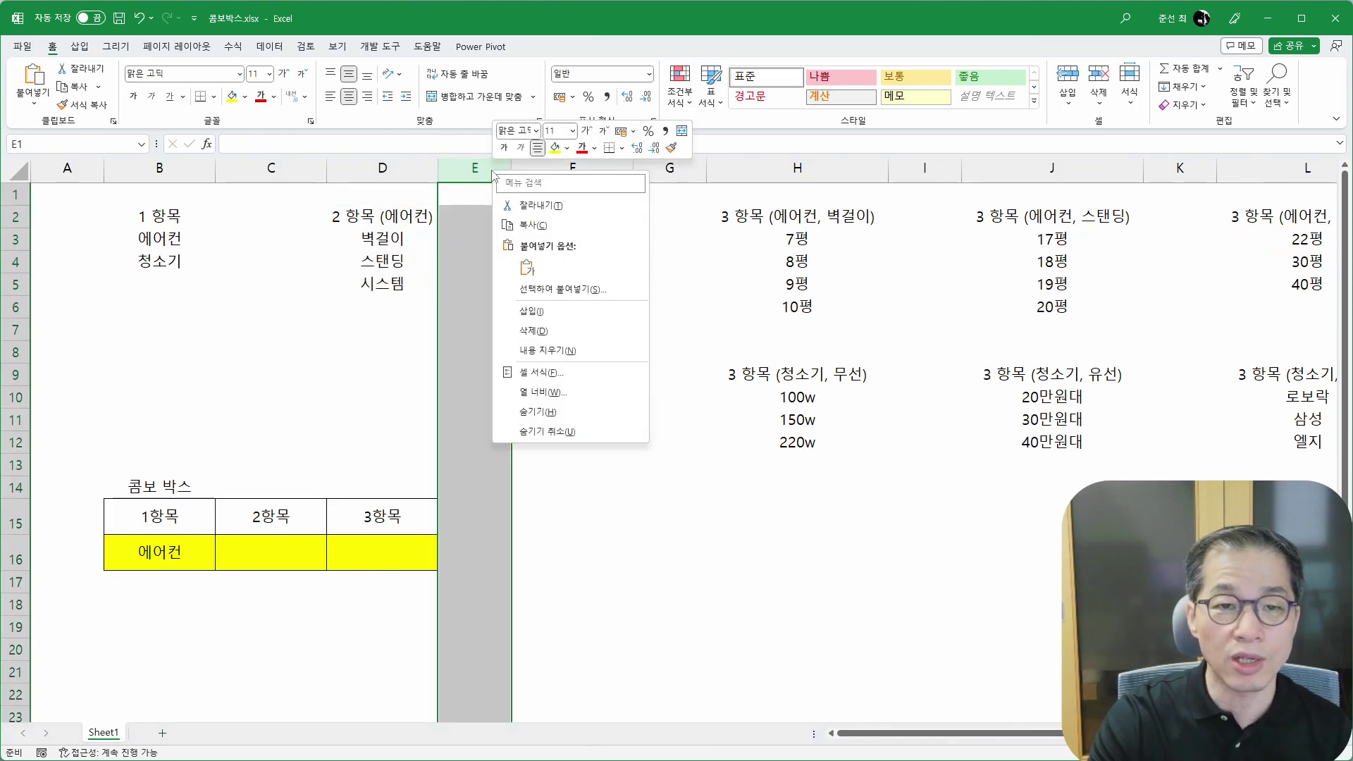
click(525, 334)
click(478, 239)
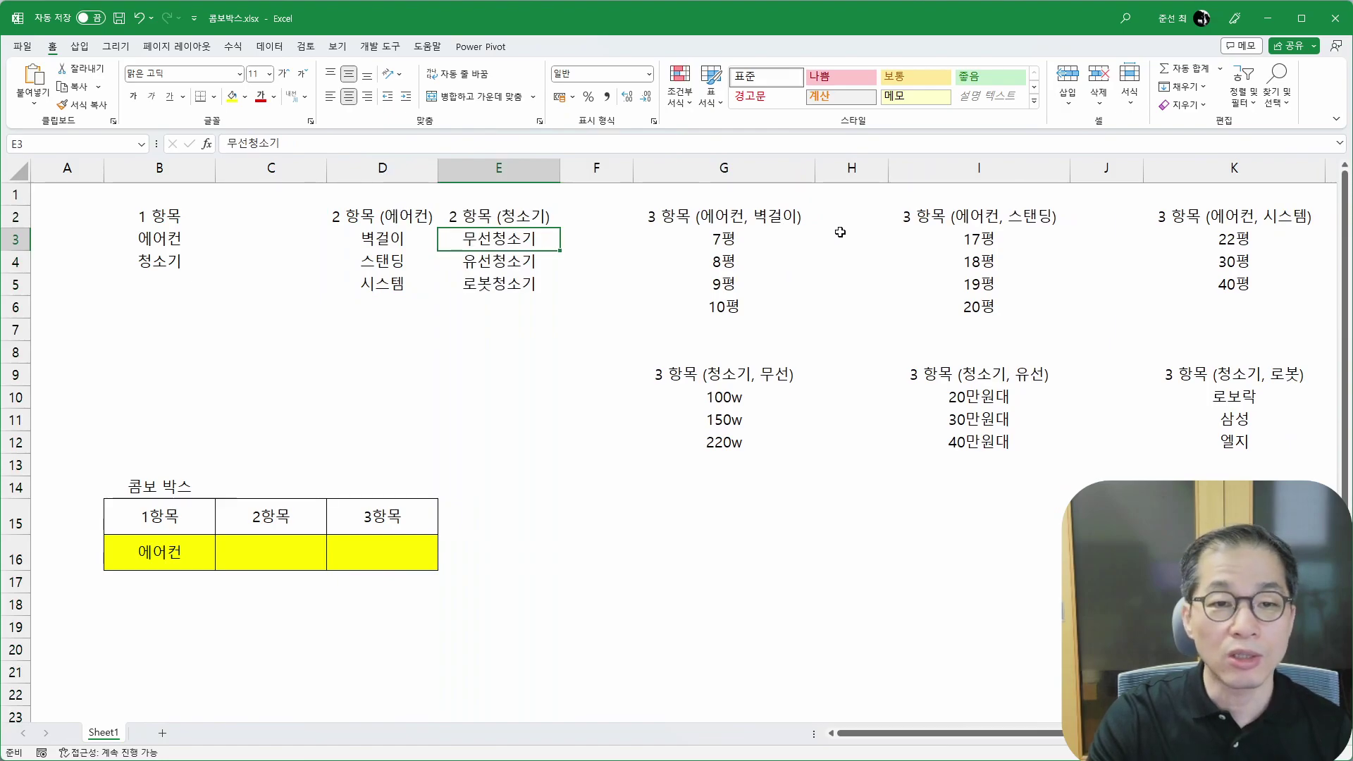
Step: Delete the two empty columns separating the three 3 항목 lists so that the lists sit side by side
click(853, 169)
right_click(862, 170)
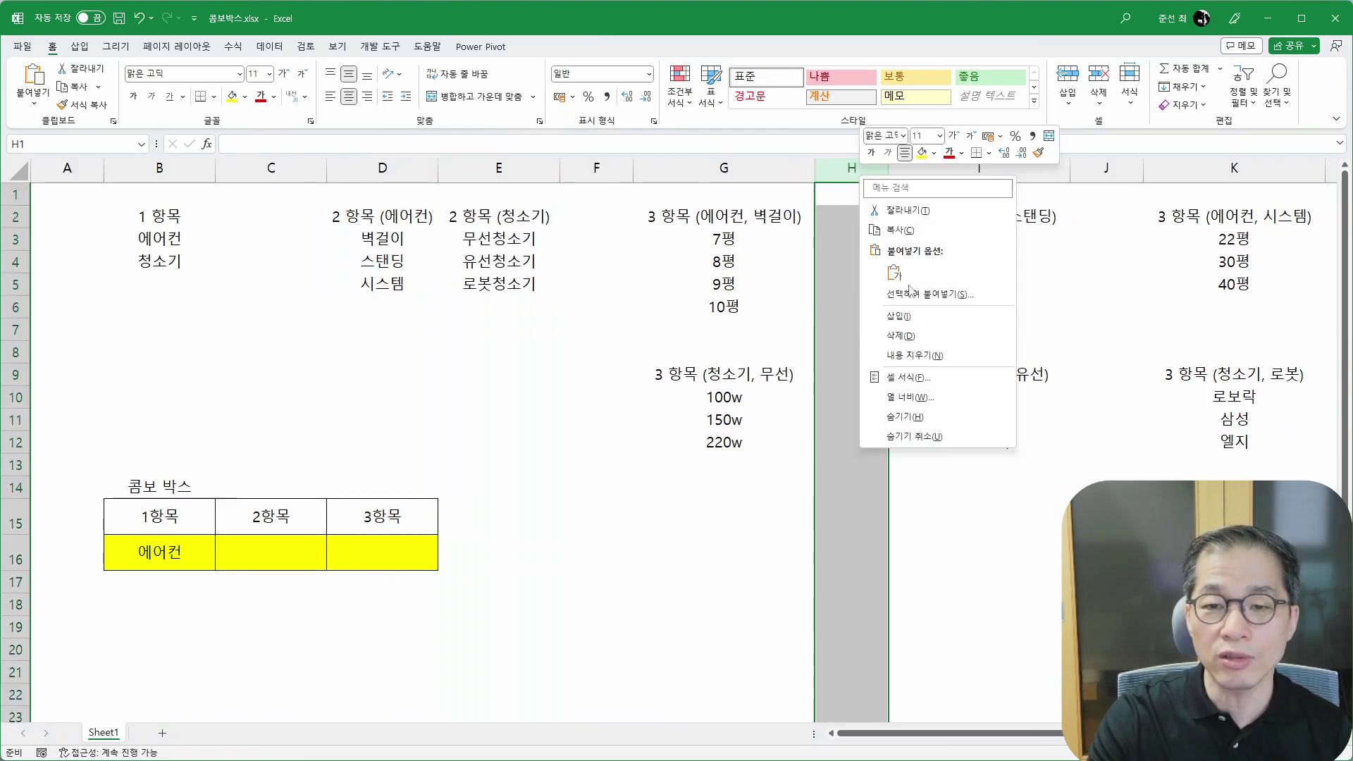
click(897, 332)
click(897, 332)
click(1033, 169)
right_click(1034, 169)
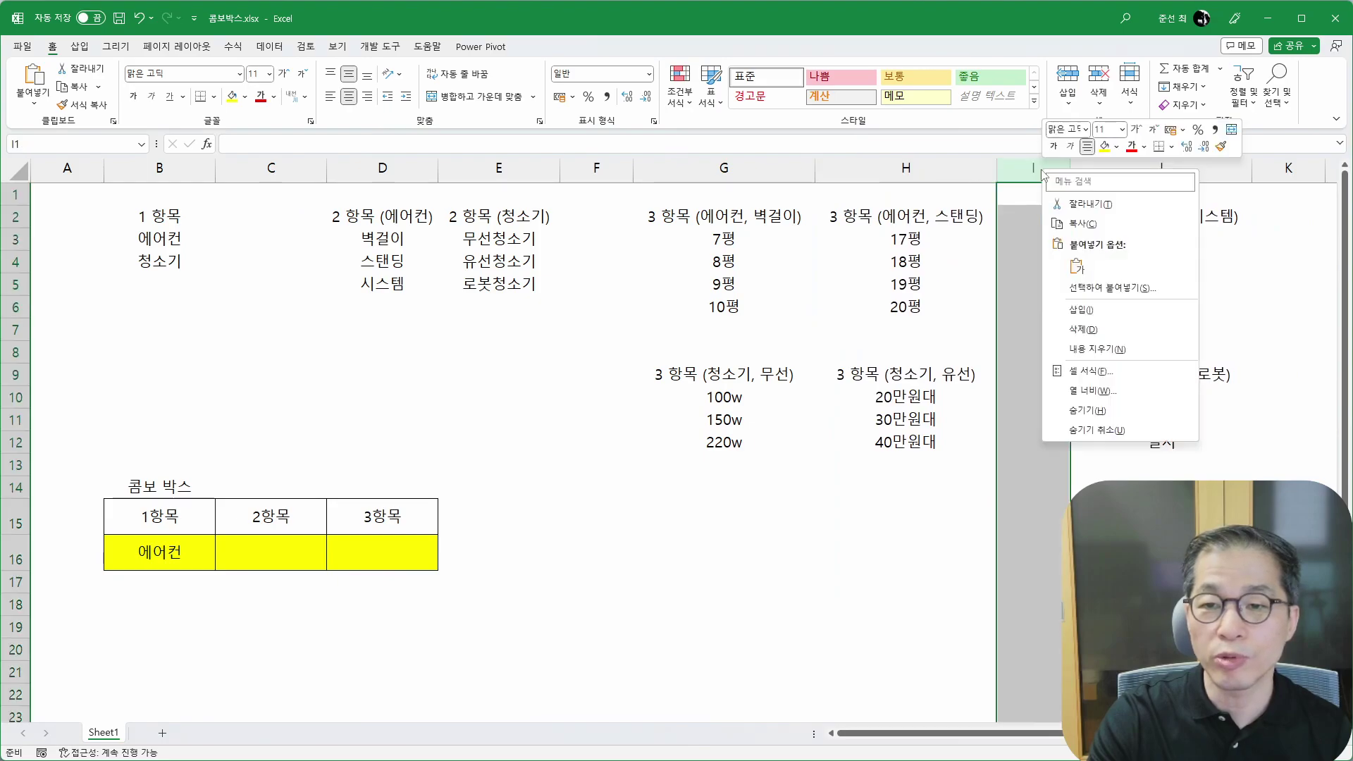
click(1078, 330)
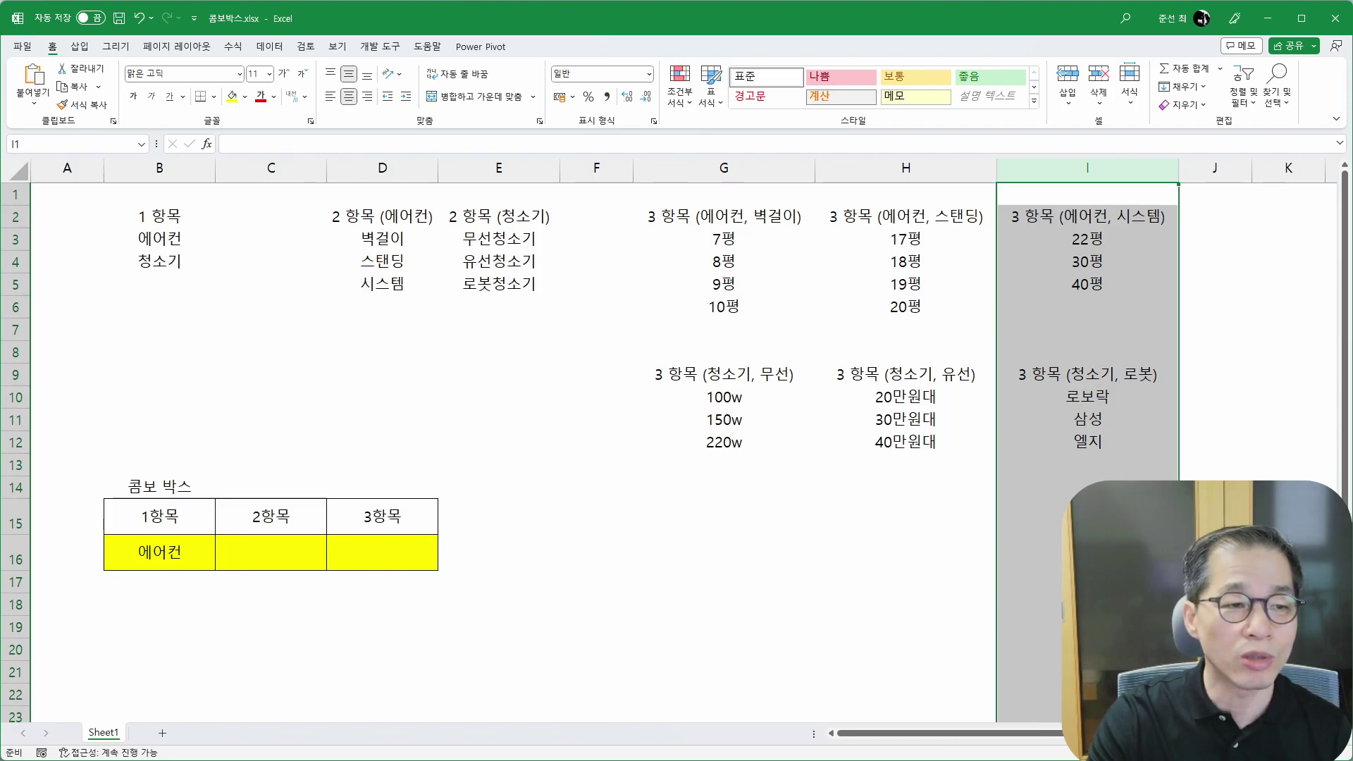
drag(130, 219, 192, 275)
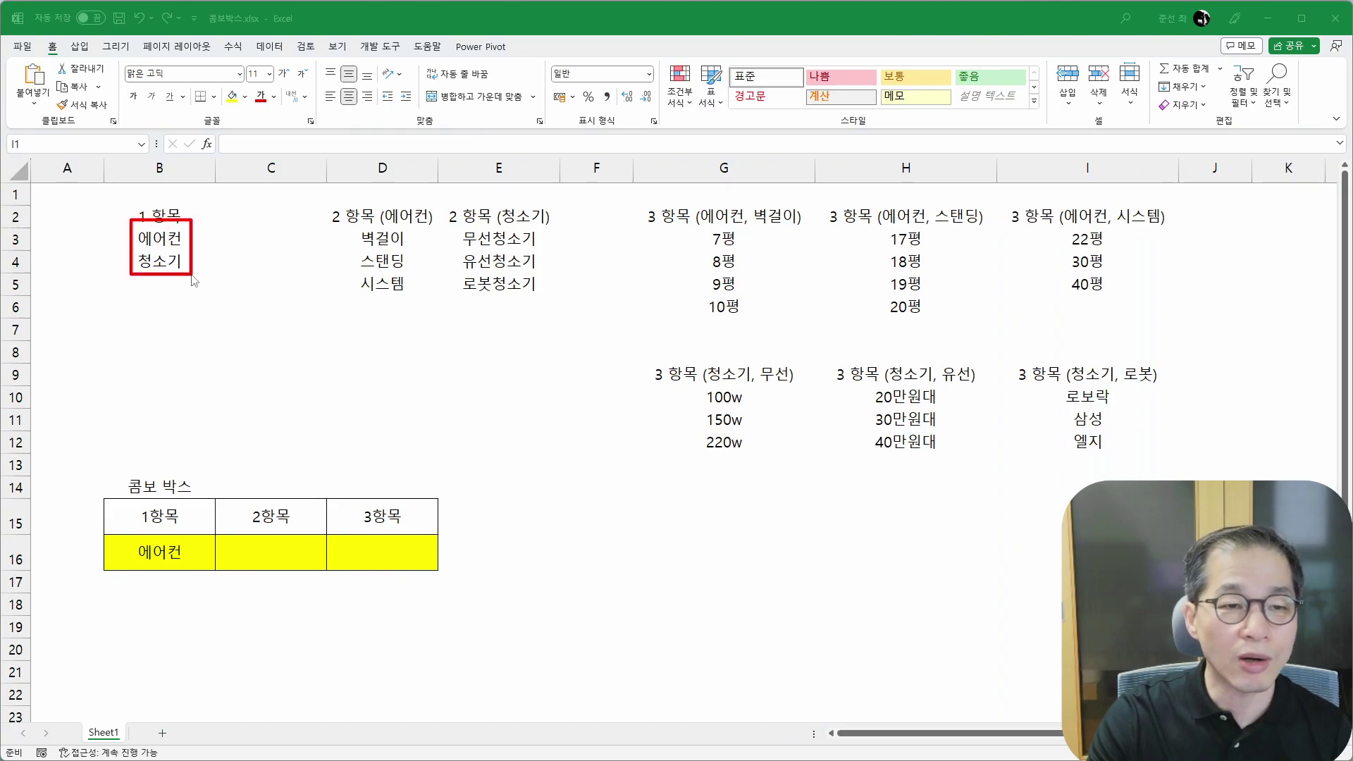
drag(106, 536, 215, 574)
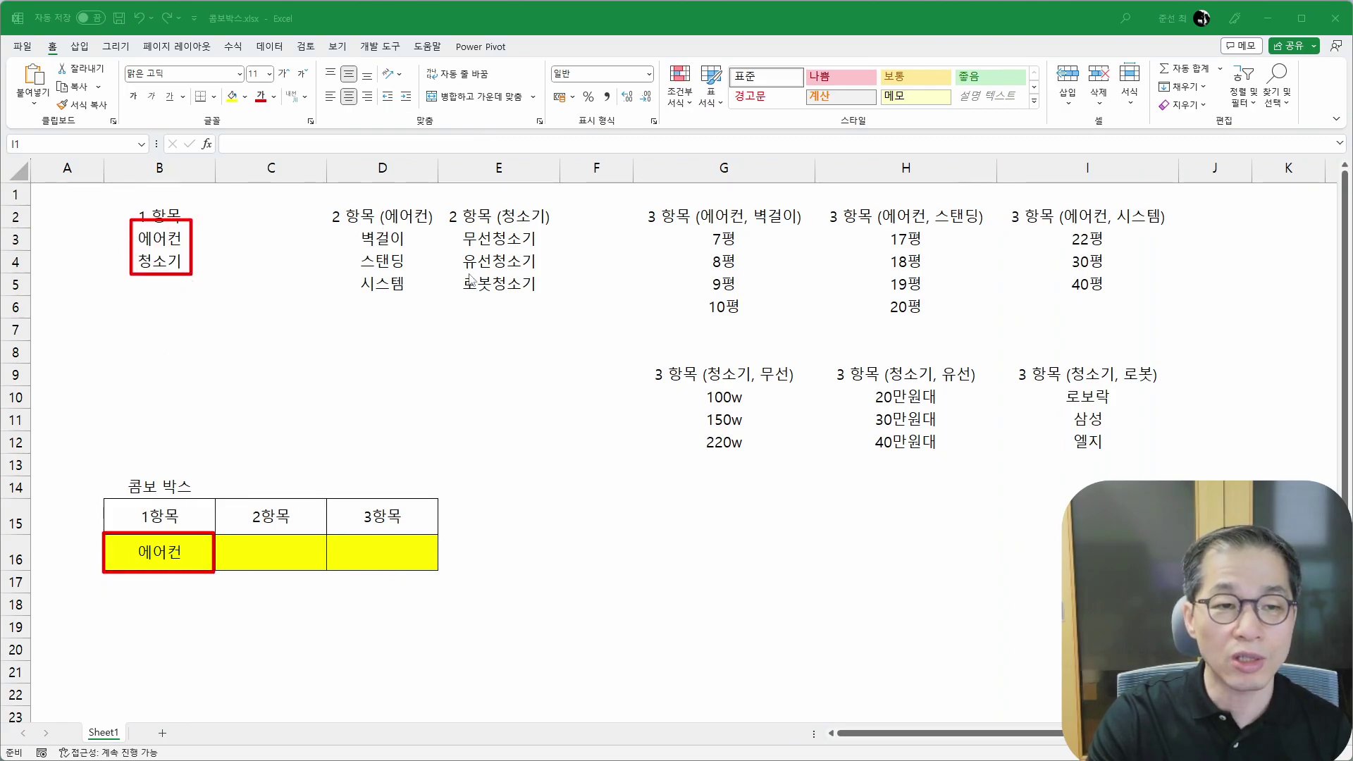
mouse_move(329, 203)
mouse_down()
mouse_move(440, 238)
mouse_move(565, 233)
mouse_up()
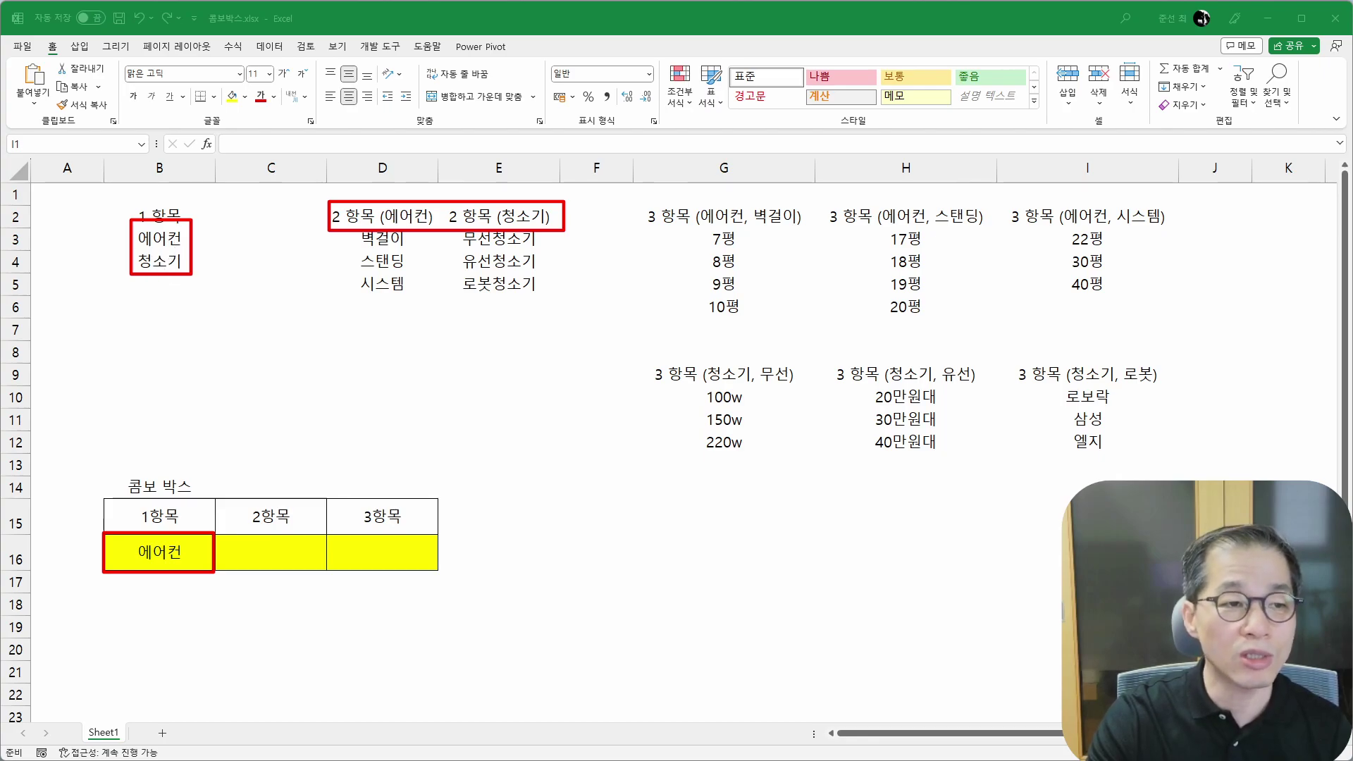
key(Escape)
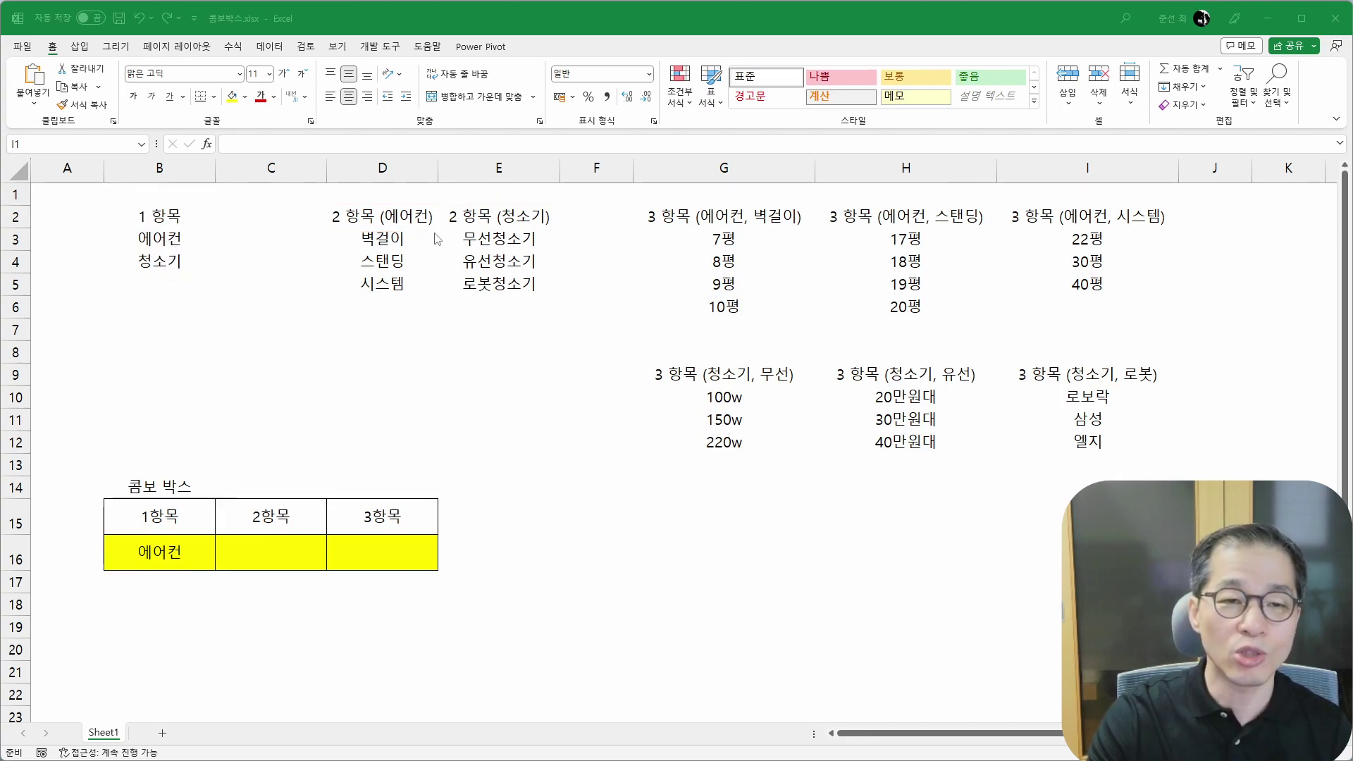
Step: Replace the 2 항목 list headings with 에어컨 in D2 and 청소기 in E2
click(384, 220)
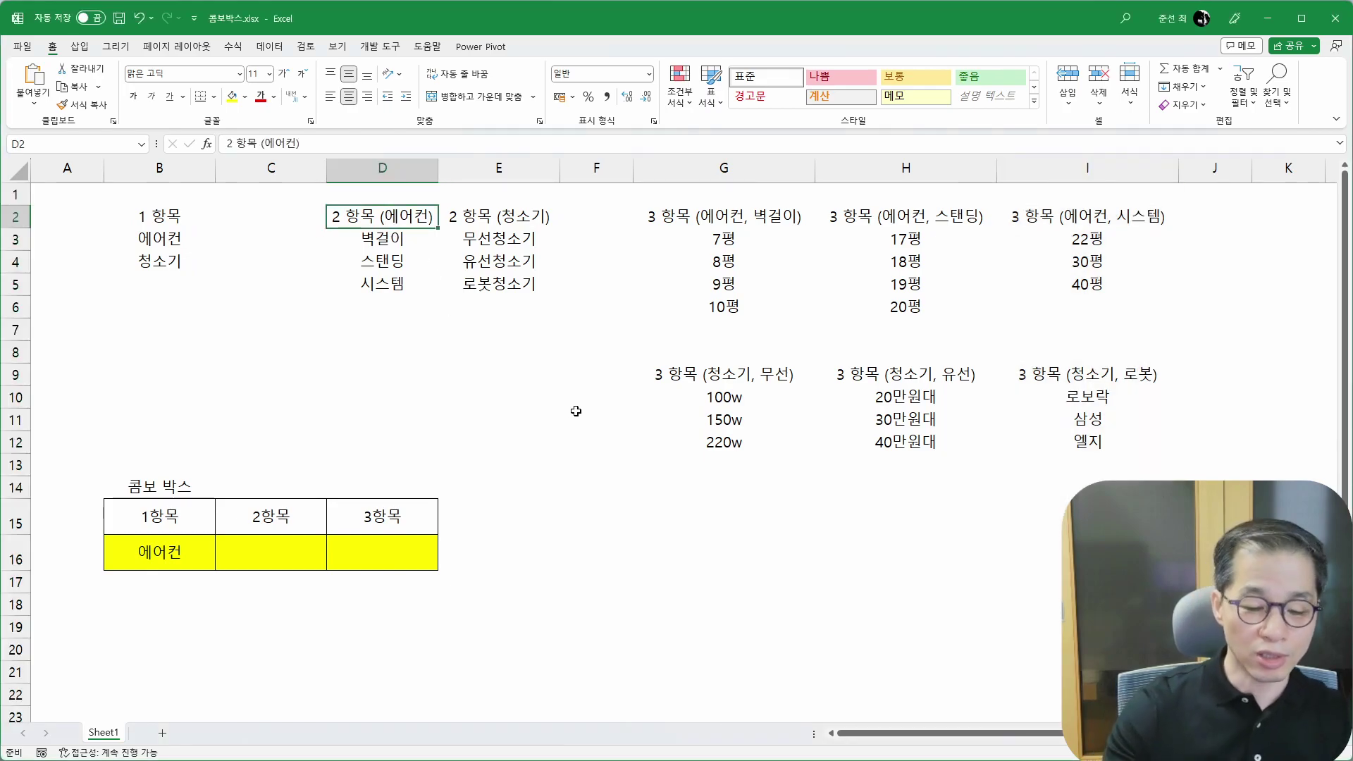
text(dpdj)
key(BackSpace)
key(BackSpace)
key(BackSpace)
key(BackSpace)
key(Hangul)
text(에어컨)
key(Tab)
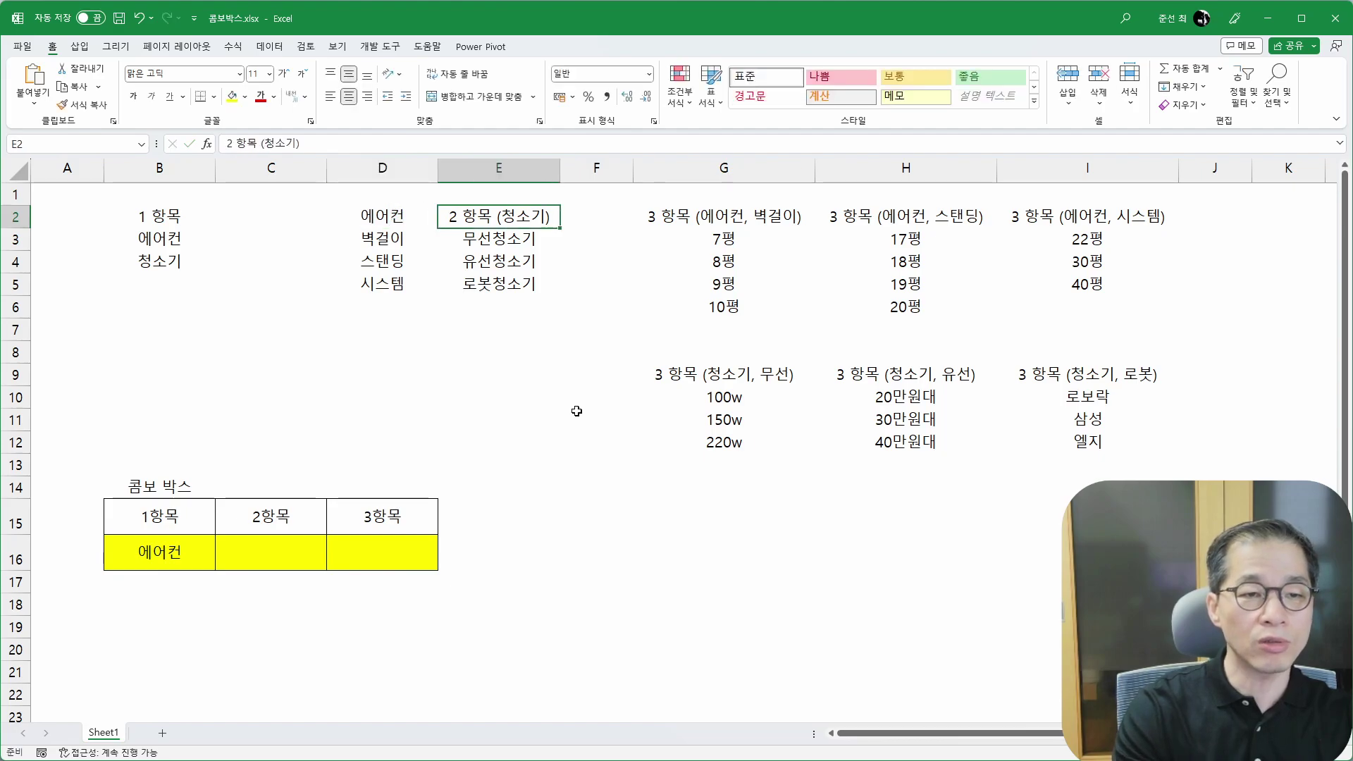
text(청소기)
key(Return)
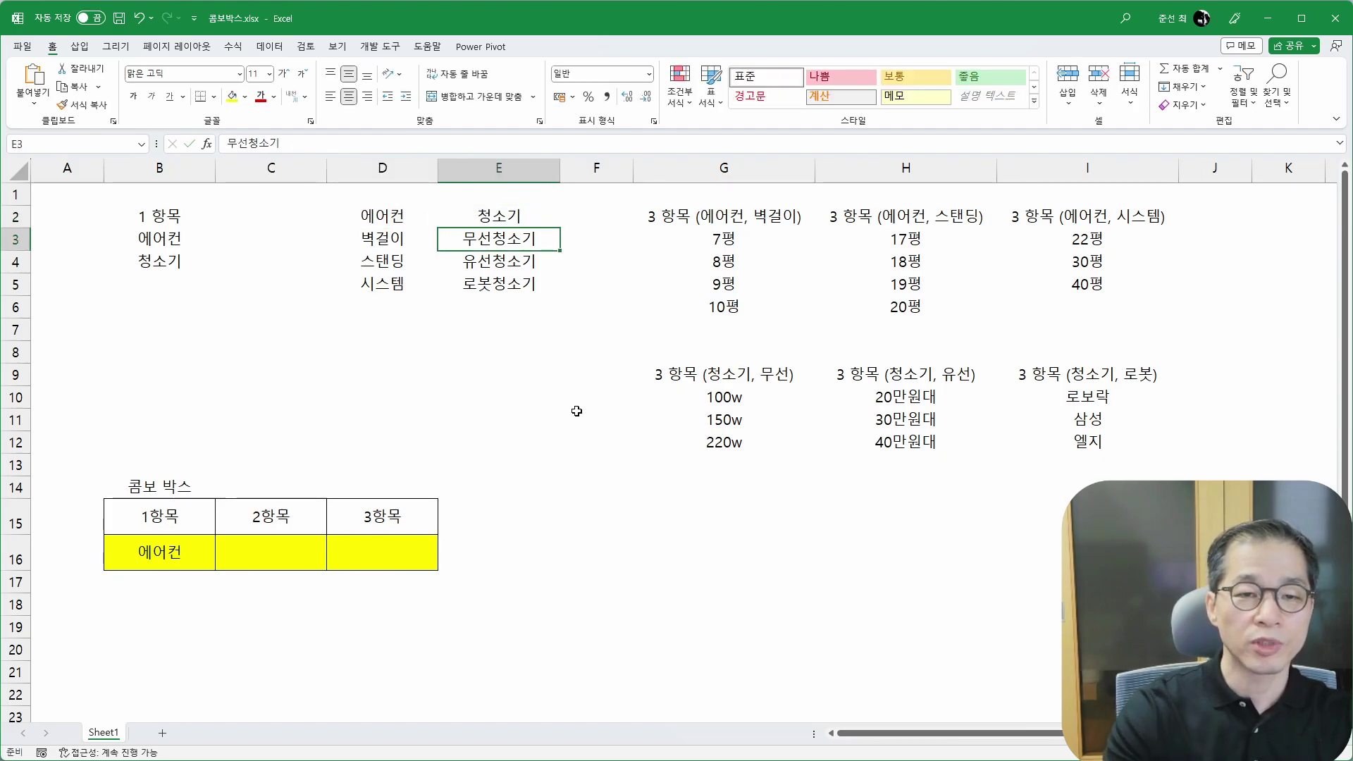
Step: Apply all borders to D2:E5 and the 출력 cell style to its header cells D2:E2
drag(381, 216, 497, 283)
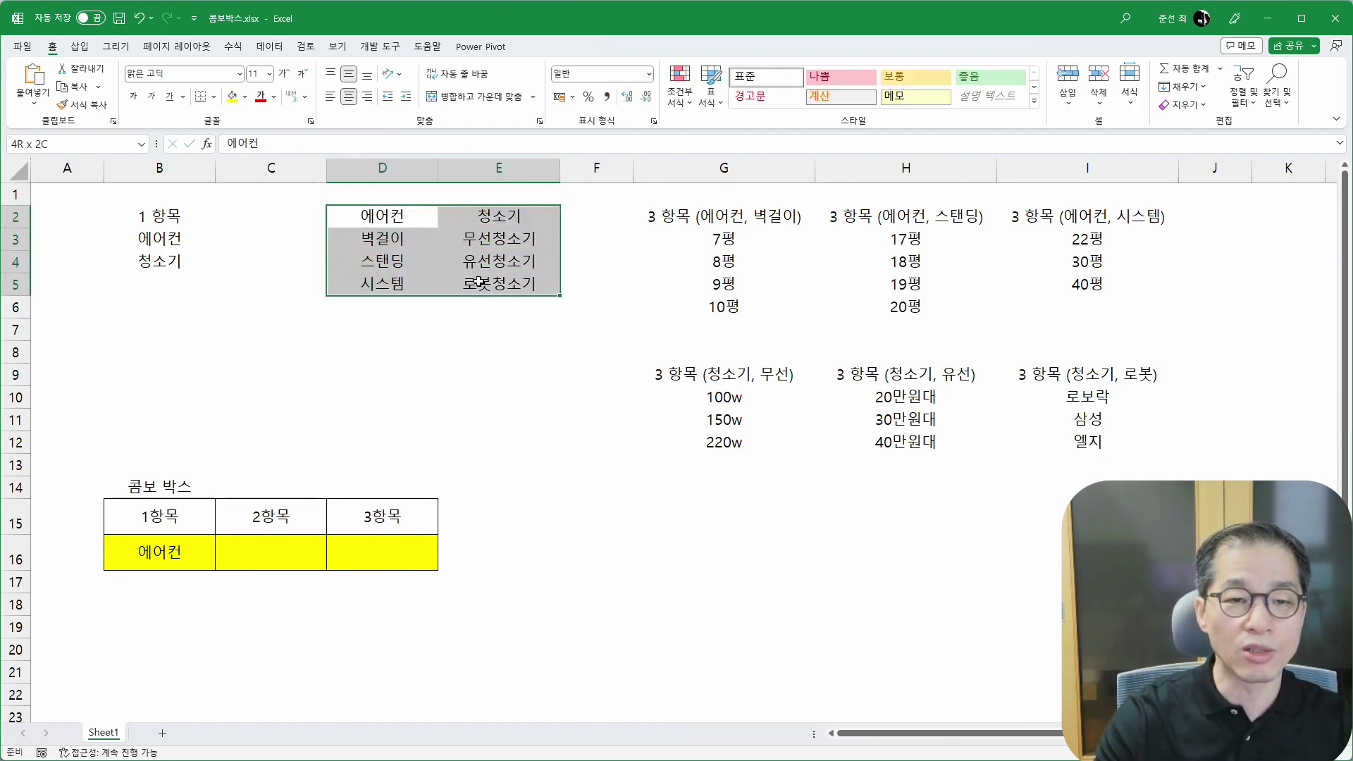
click(214, 97)
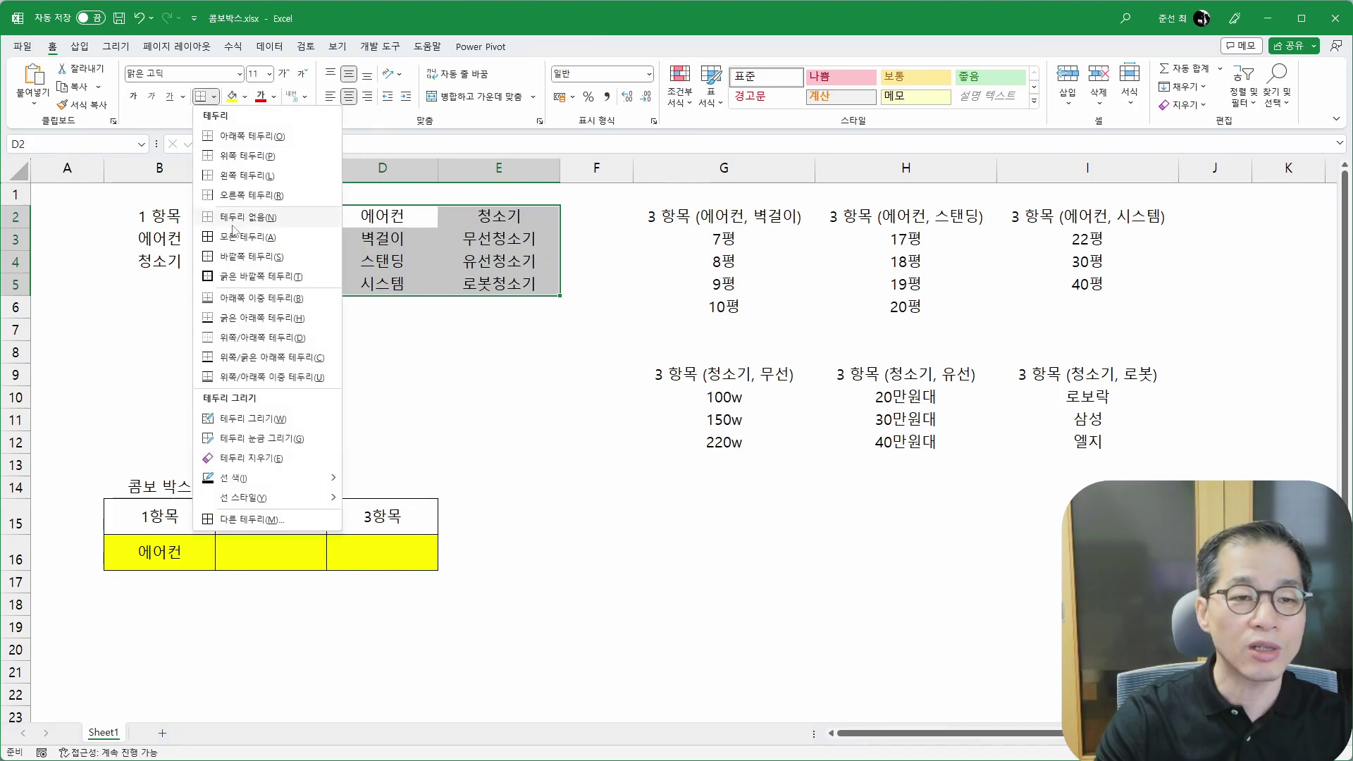
click(254, 237)
drag(398, 220, 518, 217)
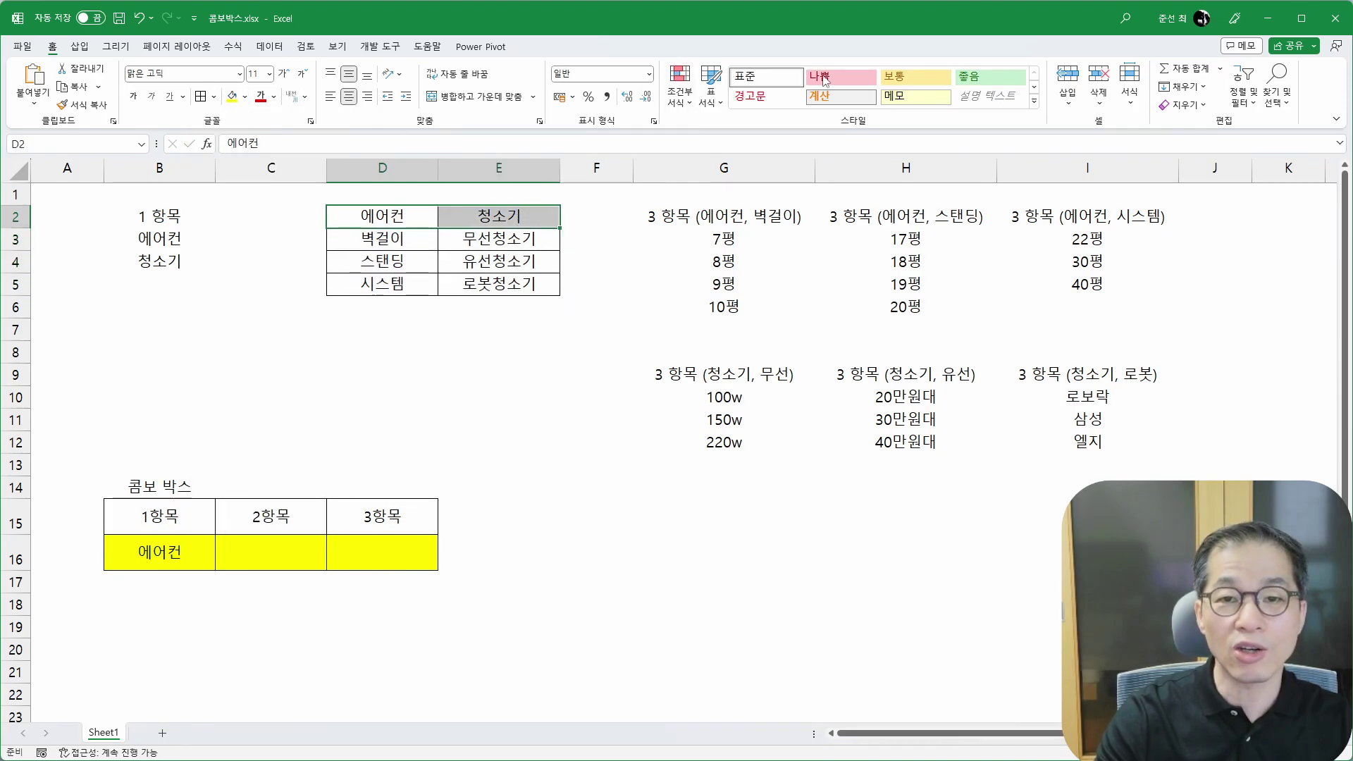
click(1034, 106)
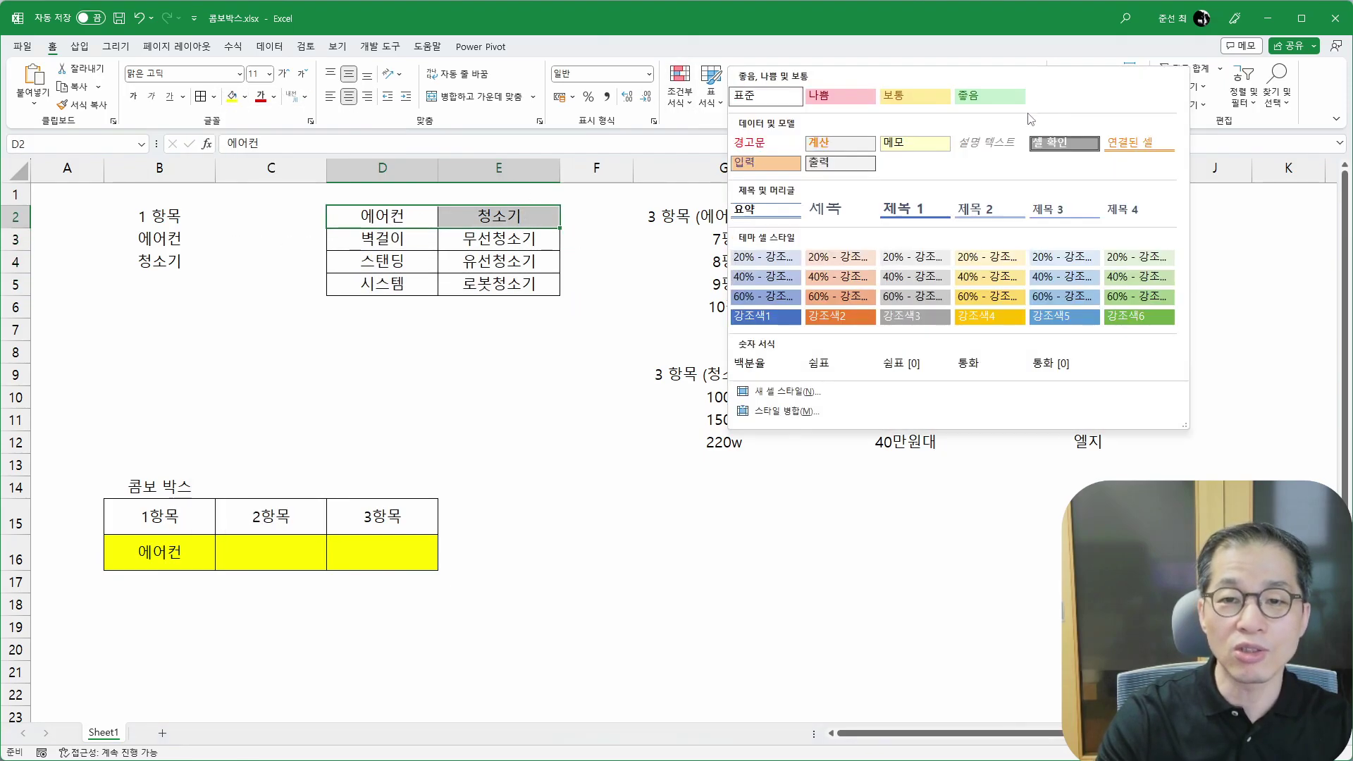
click(860, 174)
click(504, 272)
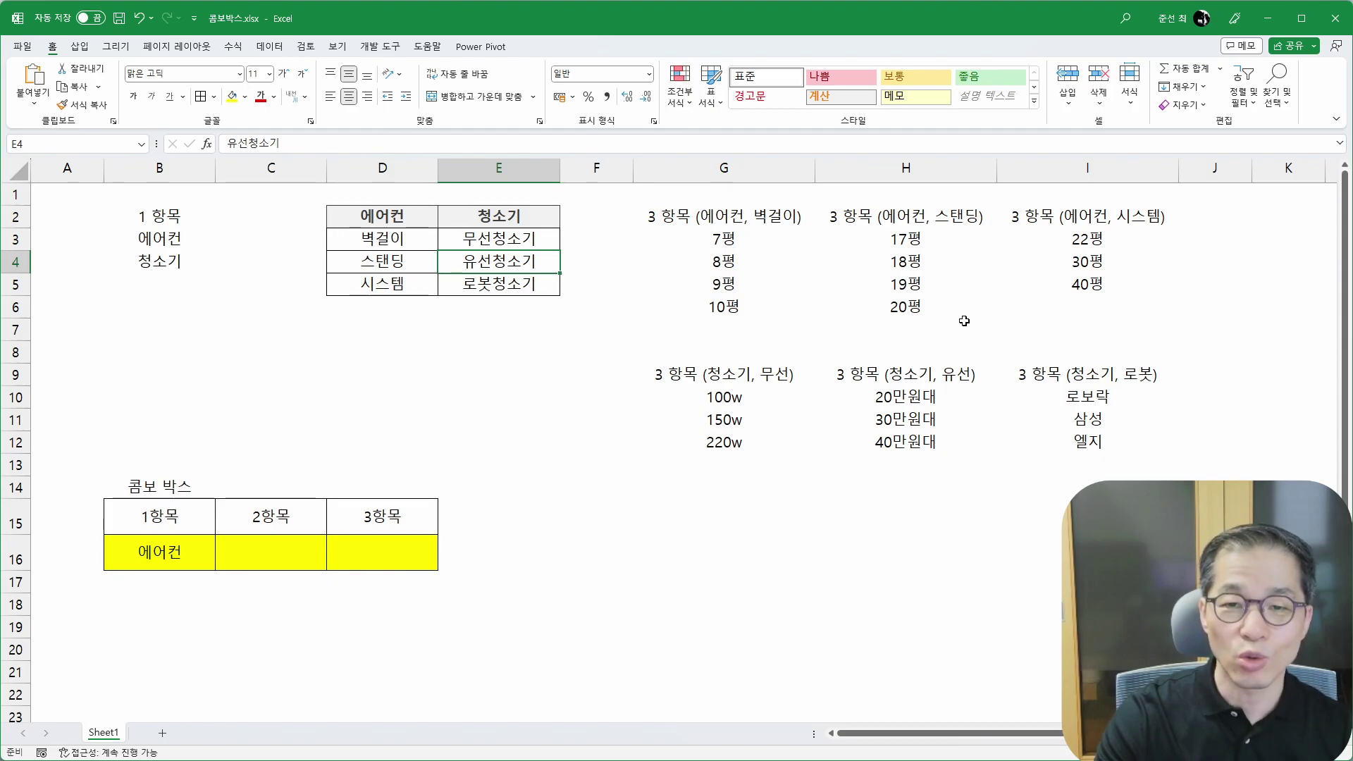
Step: Apply all borders to G2:I6 and the 출력 cell style to its header cells G2:I2
drag(695, 226, 1133, 299)
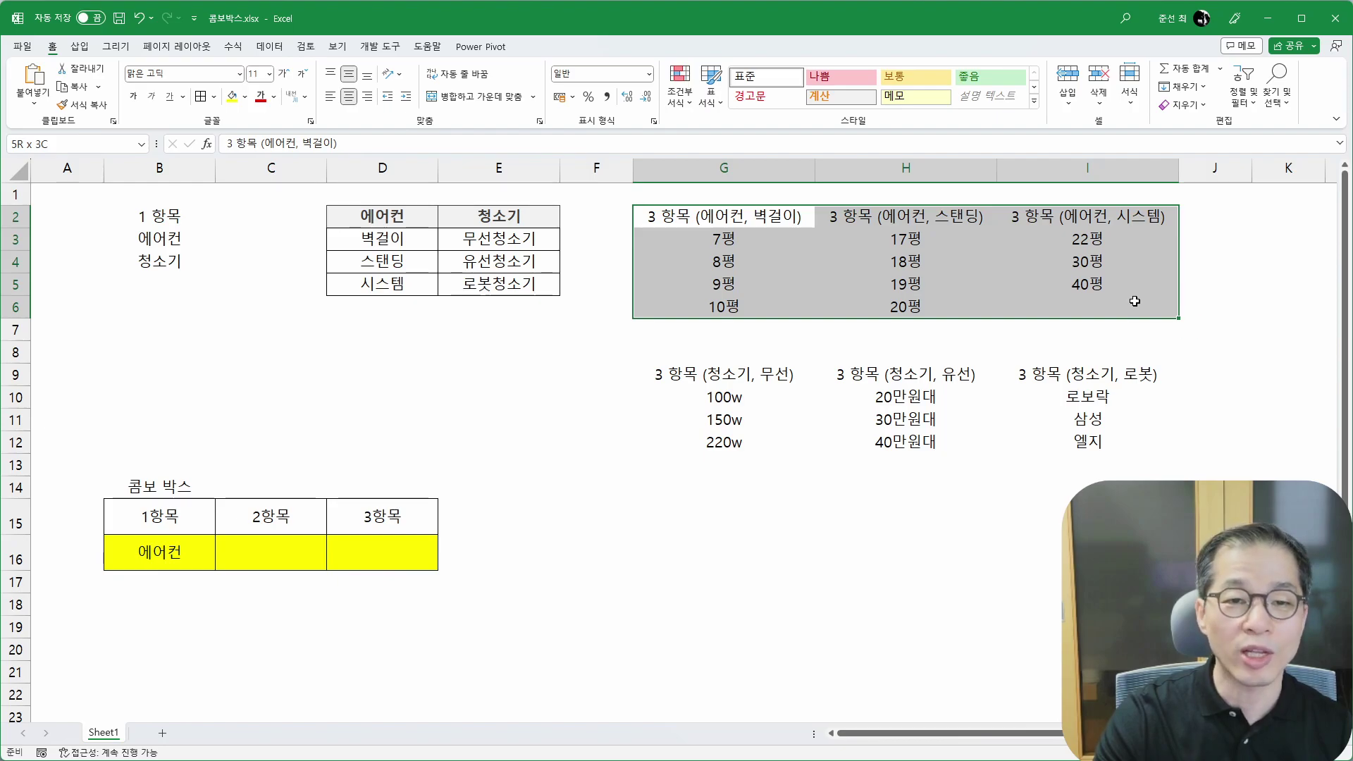
click(201, 95)
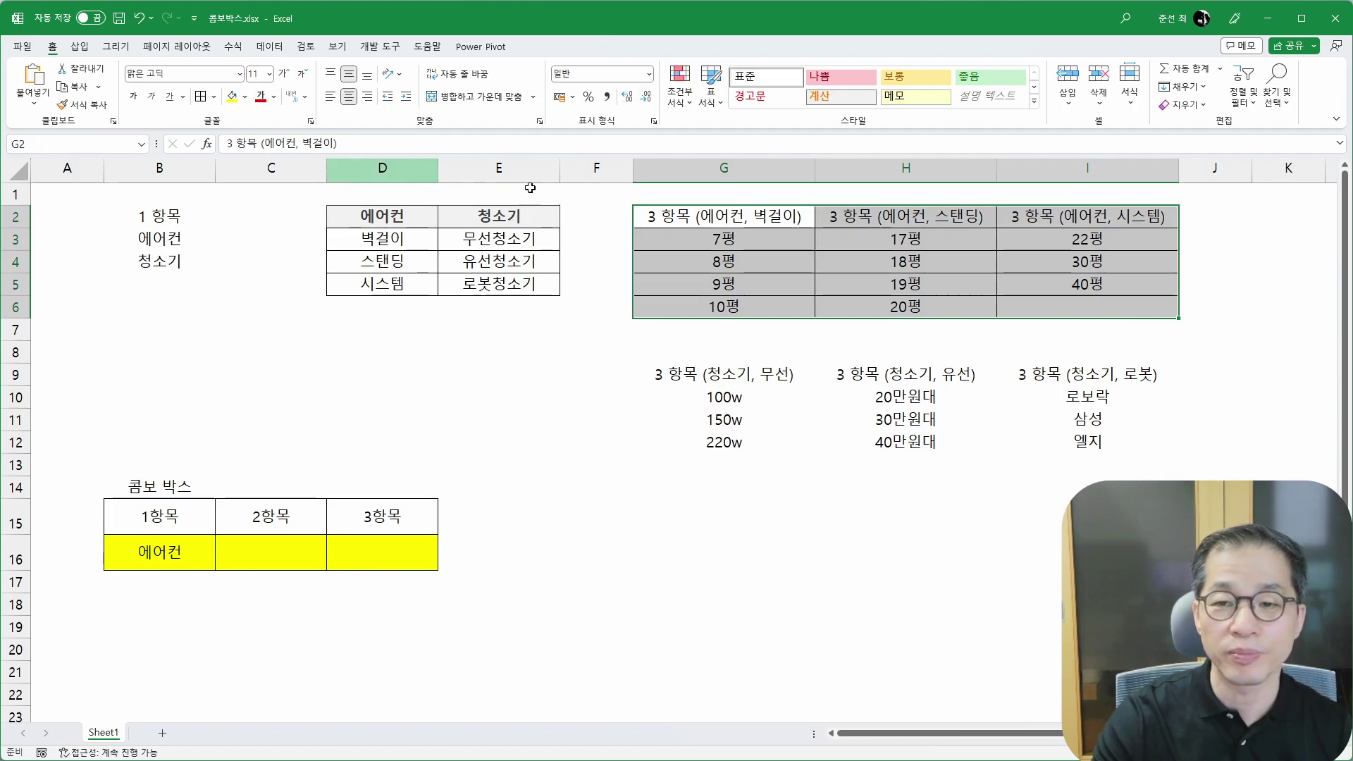
click(839, 217)
drag(839, 218, 1142, 219)
click(1034, 102)
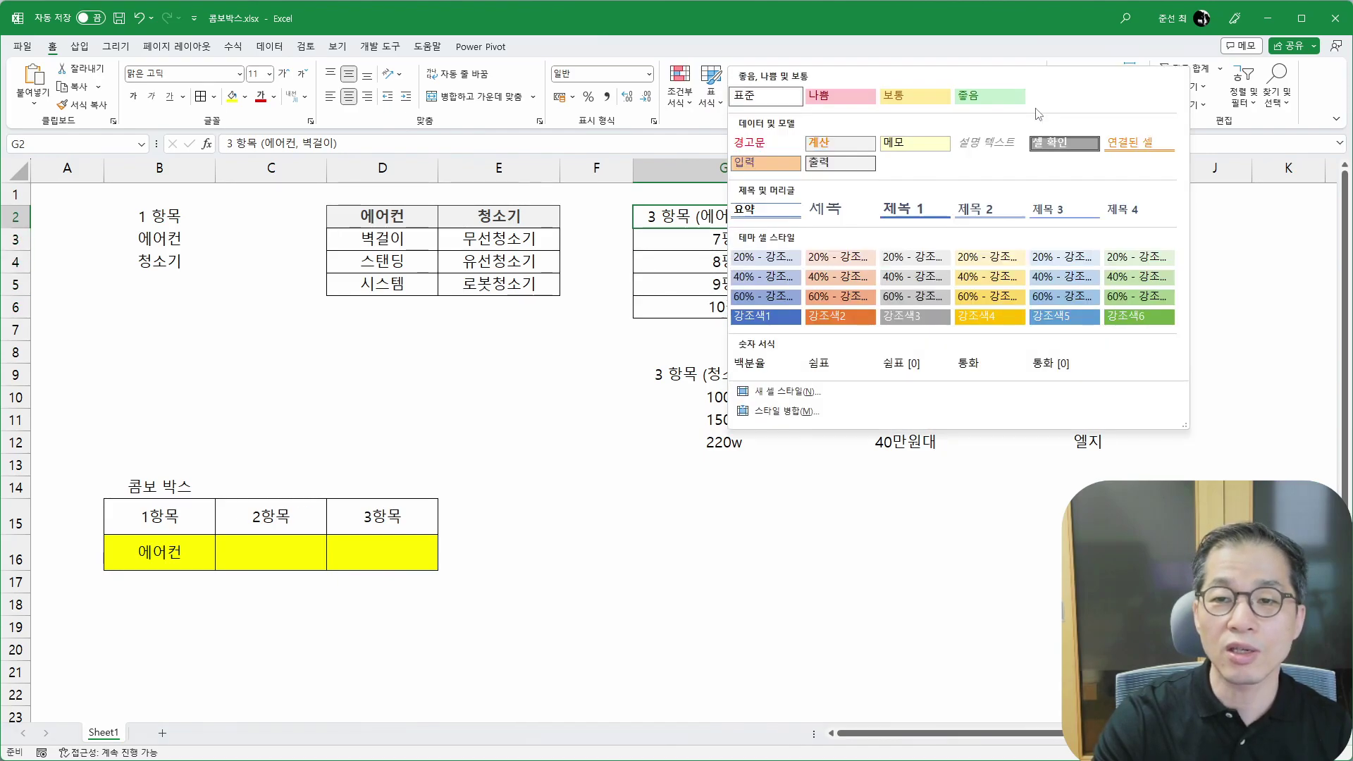
click(840, 162)
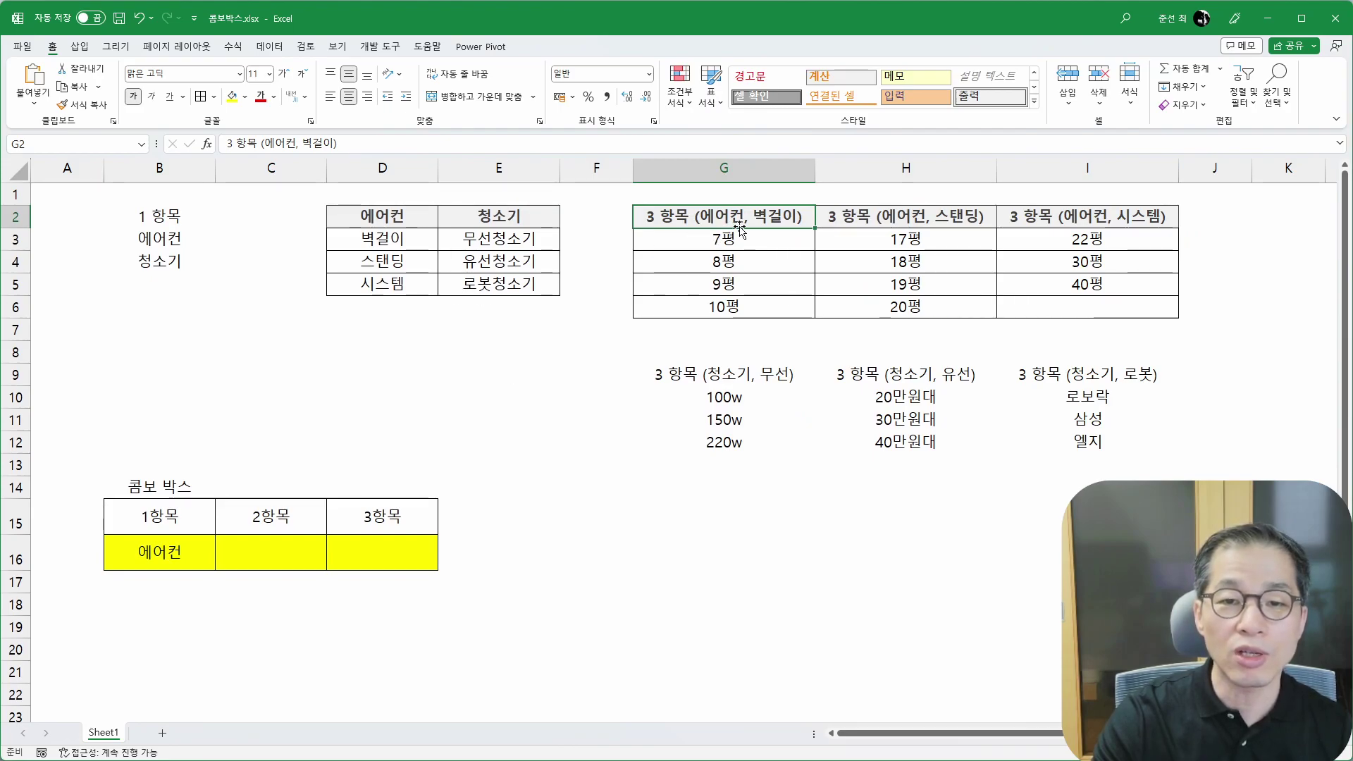
click(372, 248)
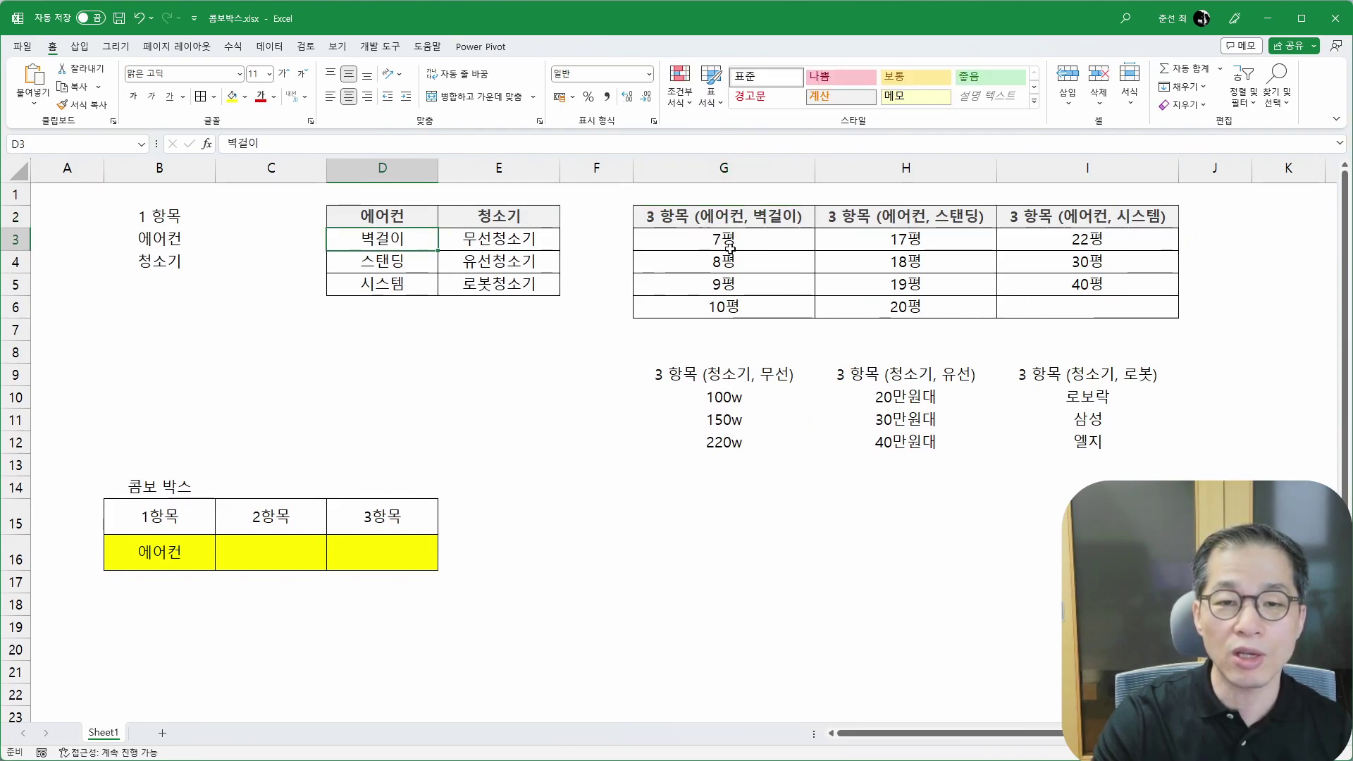
drag(731, 248, 726, 307)
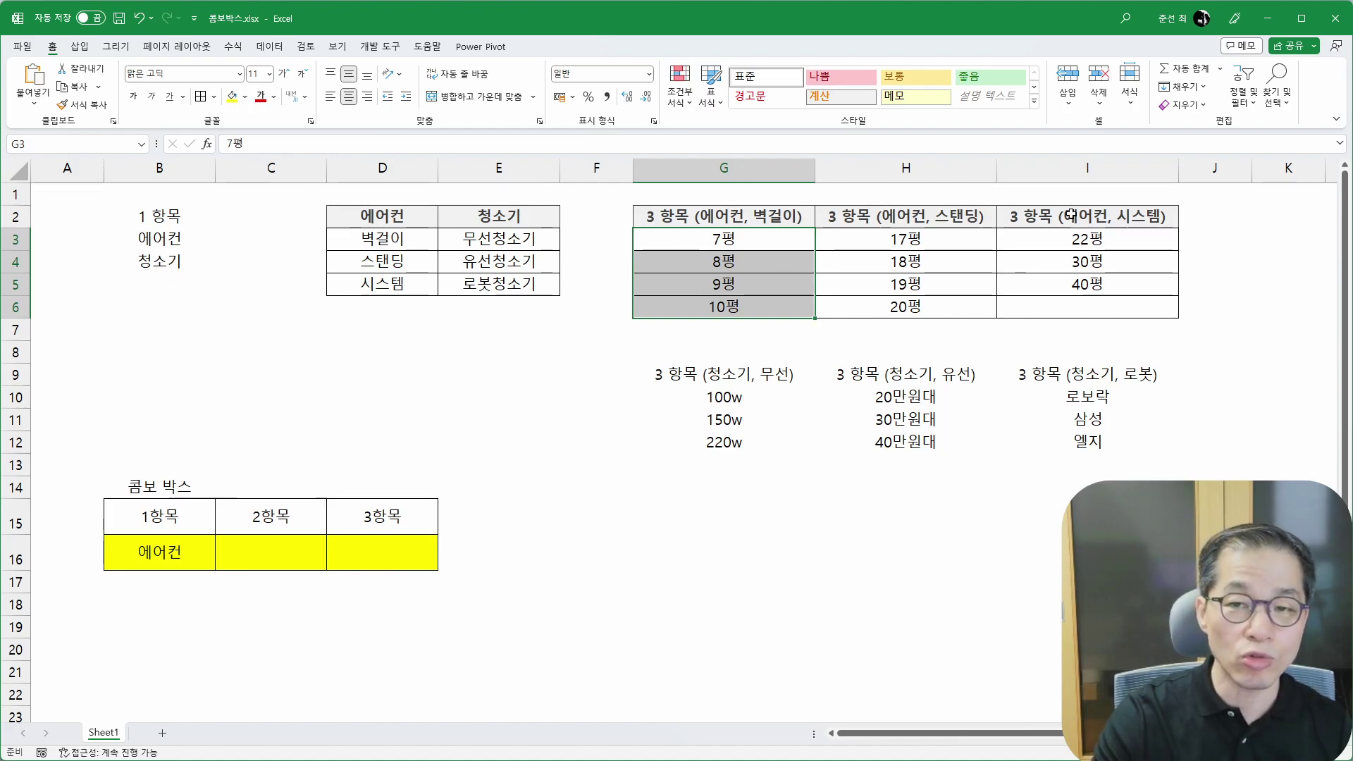
Step: Replace the headings in G2:I2 with 에어컨_벽걸이, 에어컨_스탠딩 and 에어컨_시스템
click(730, 218)
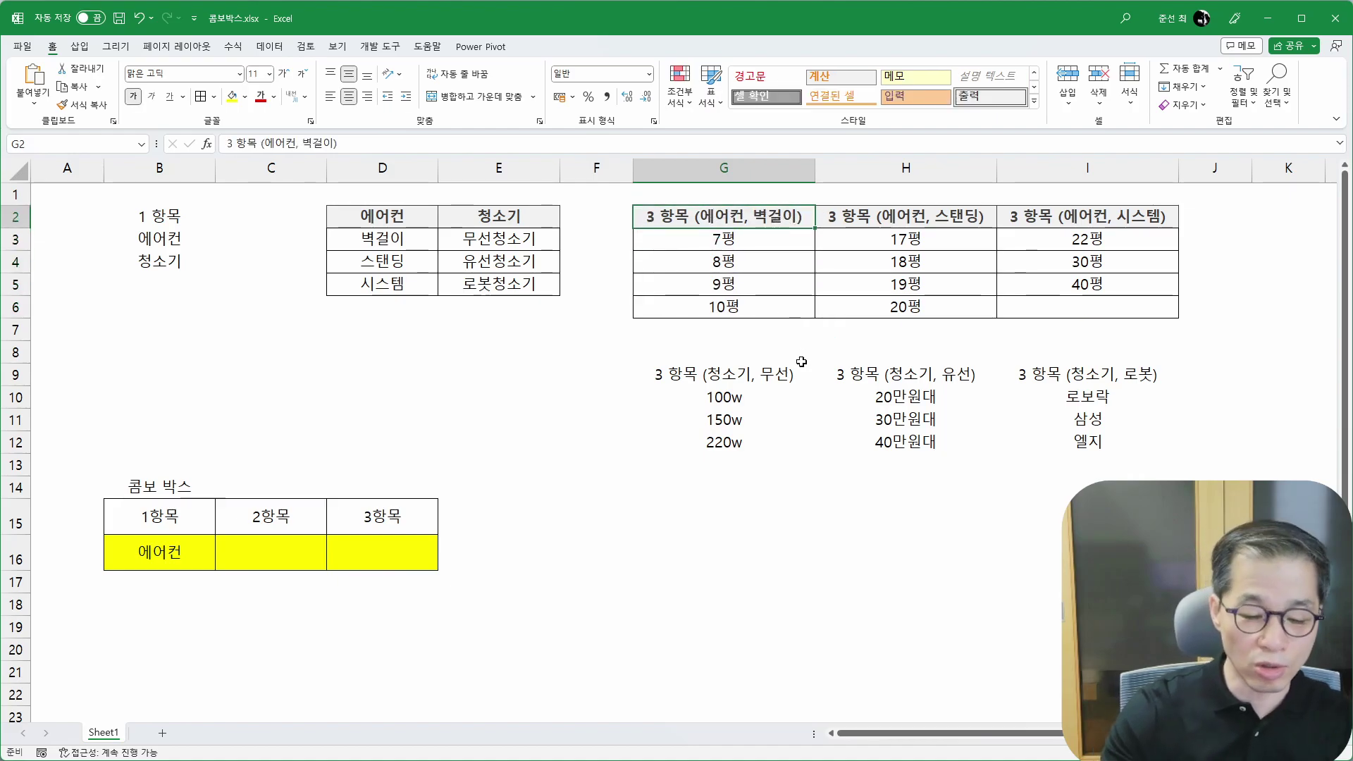
text(에어컨)
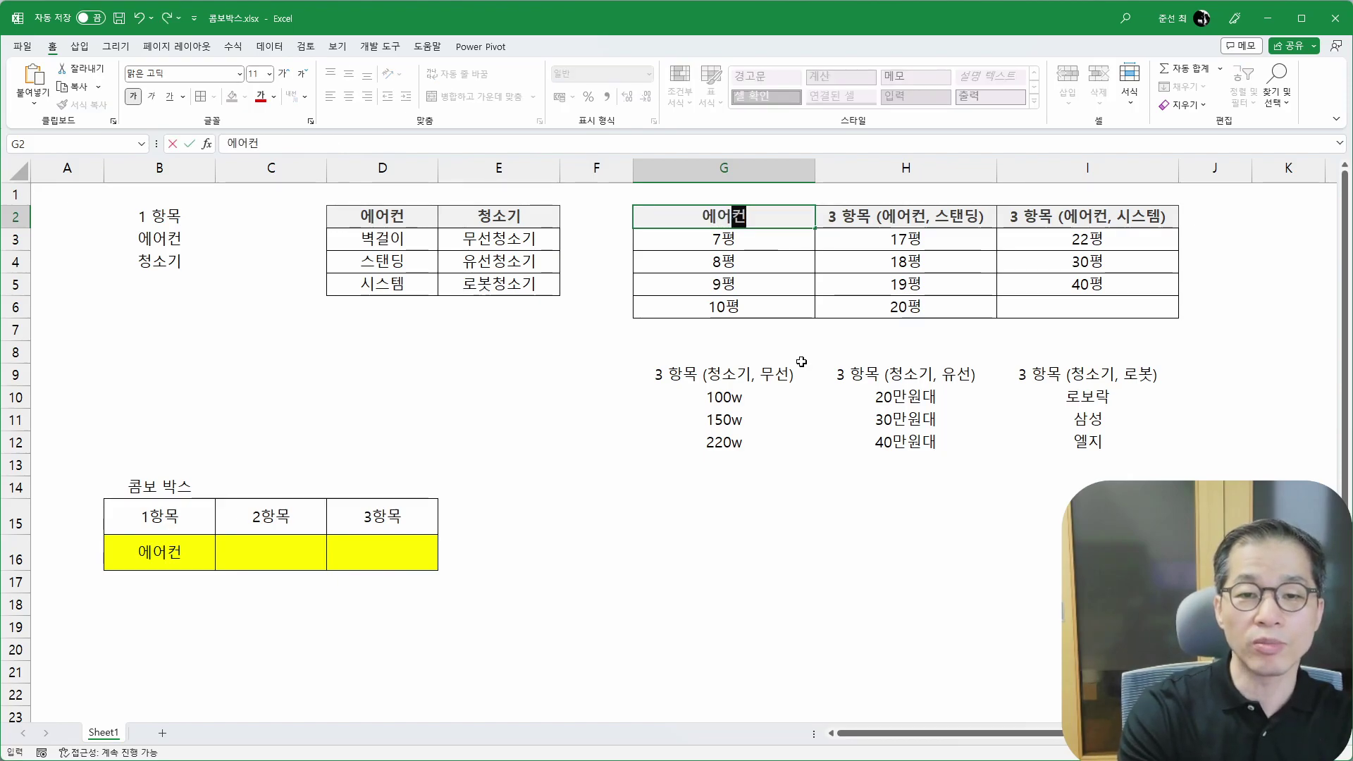
text(_벽걸이)
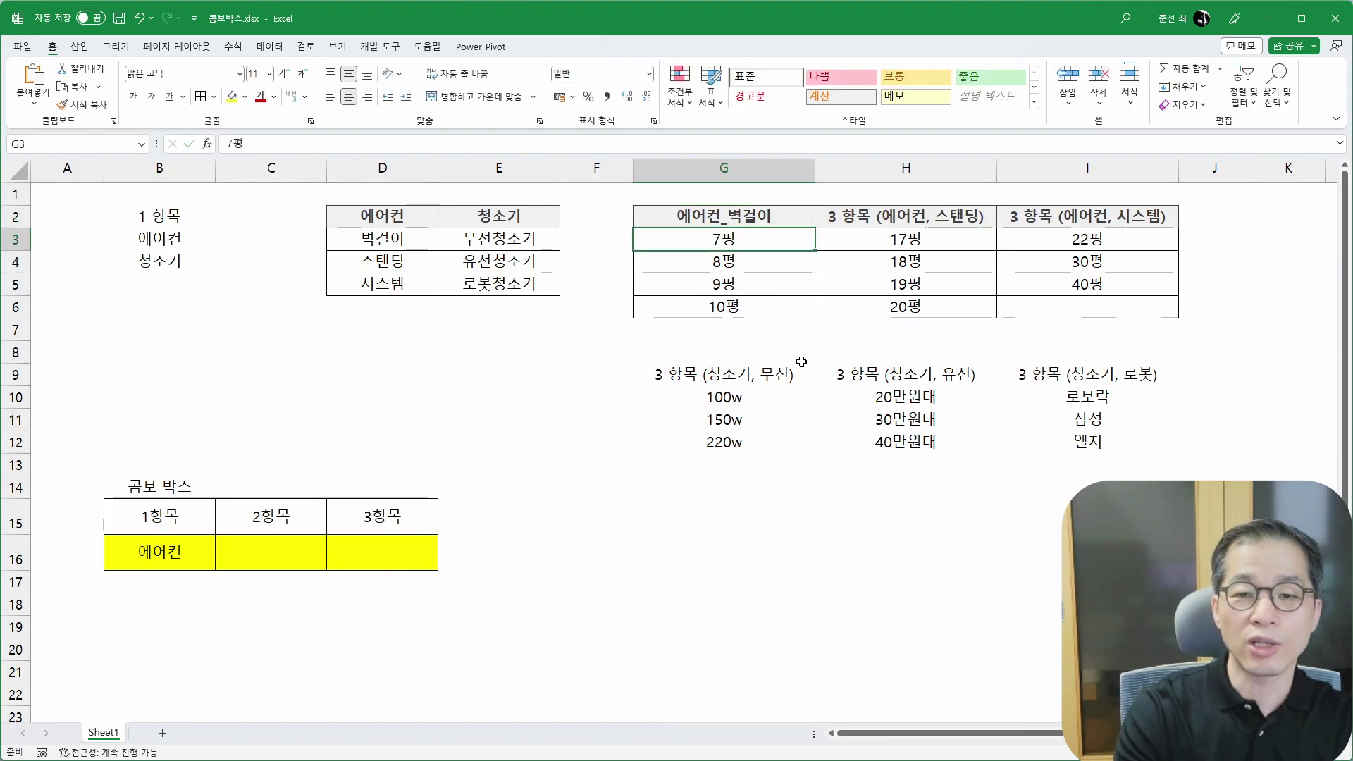
key(Tab)
text(ㅇ)
text(컨)
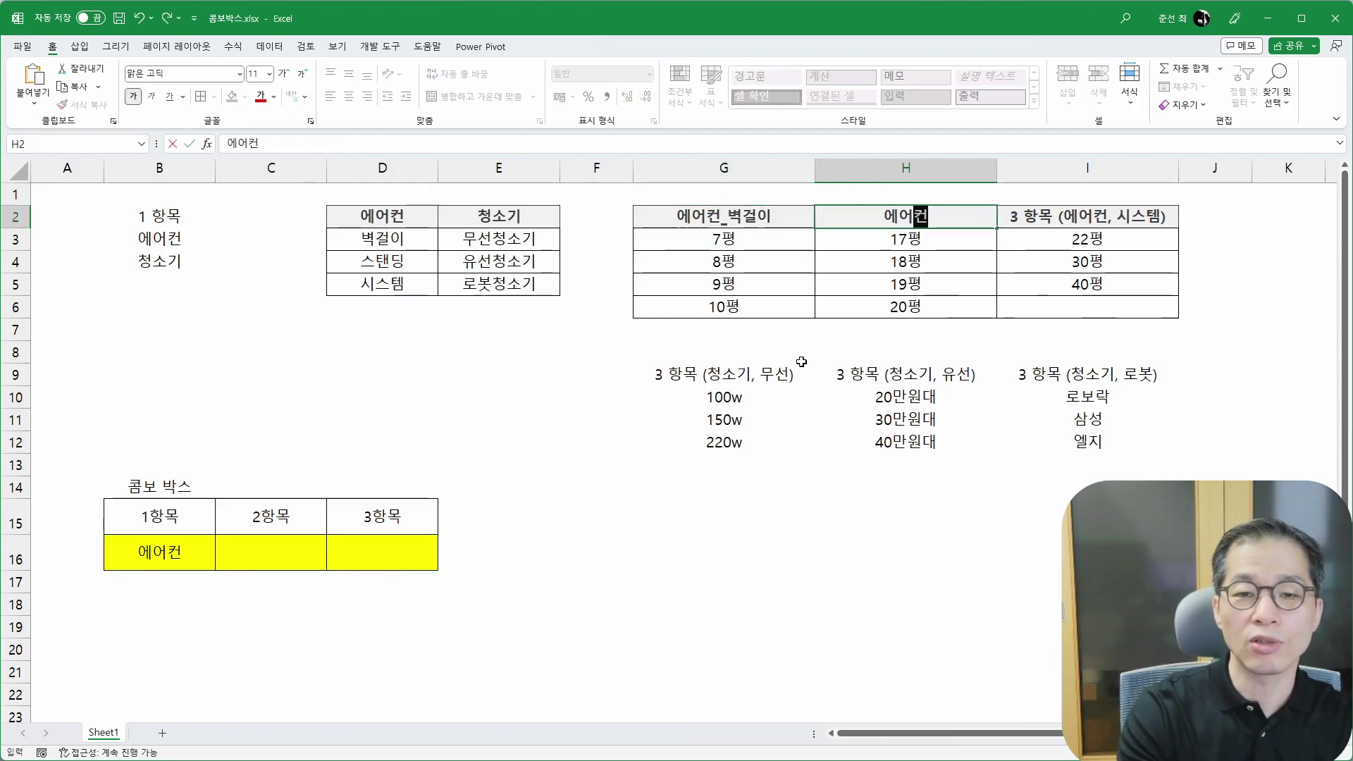
text(_스탠지)
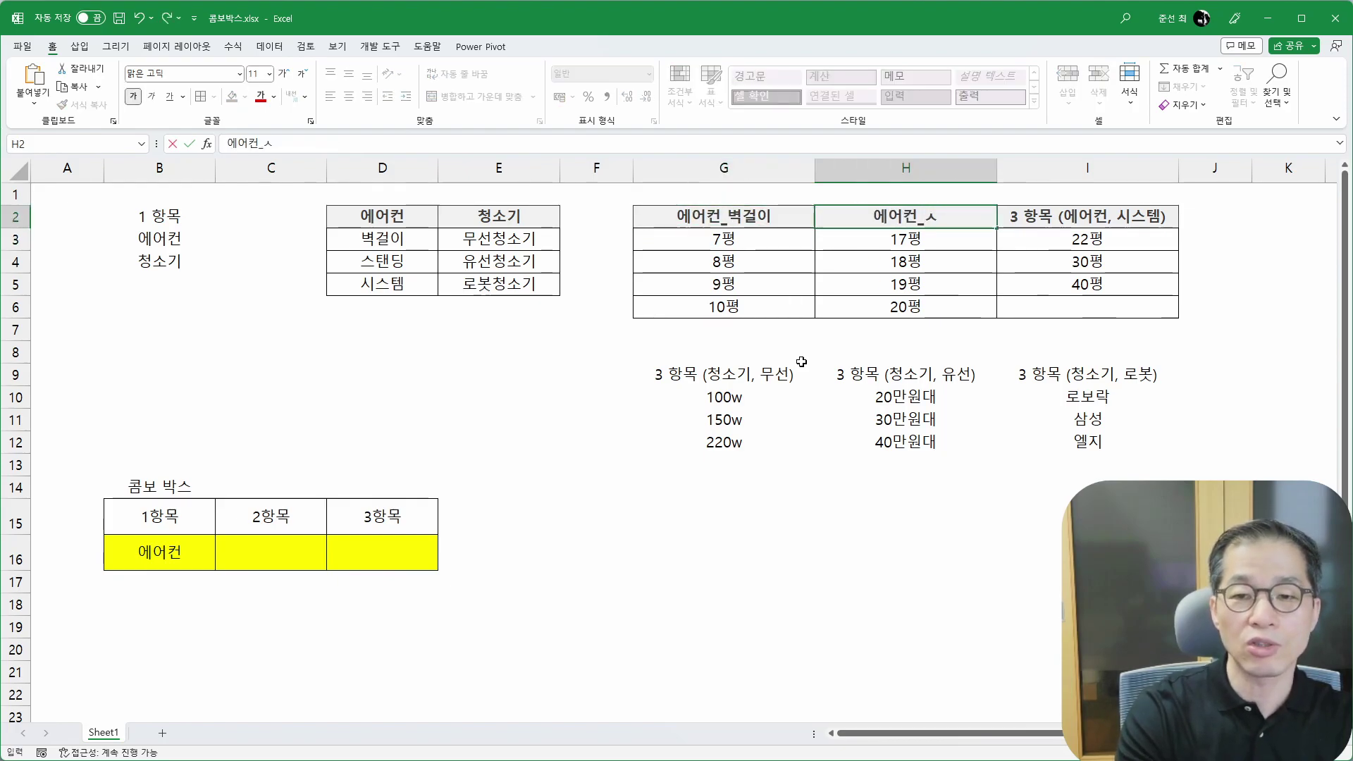
text(딩)
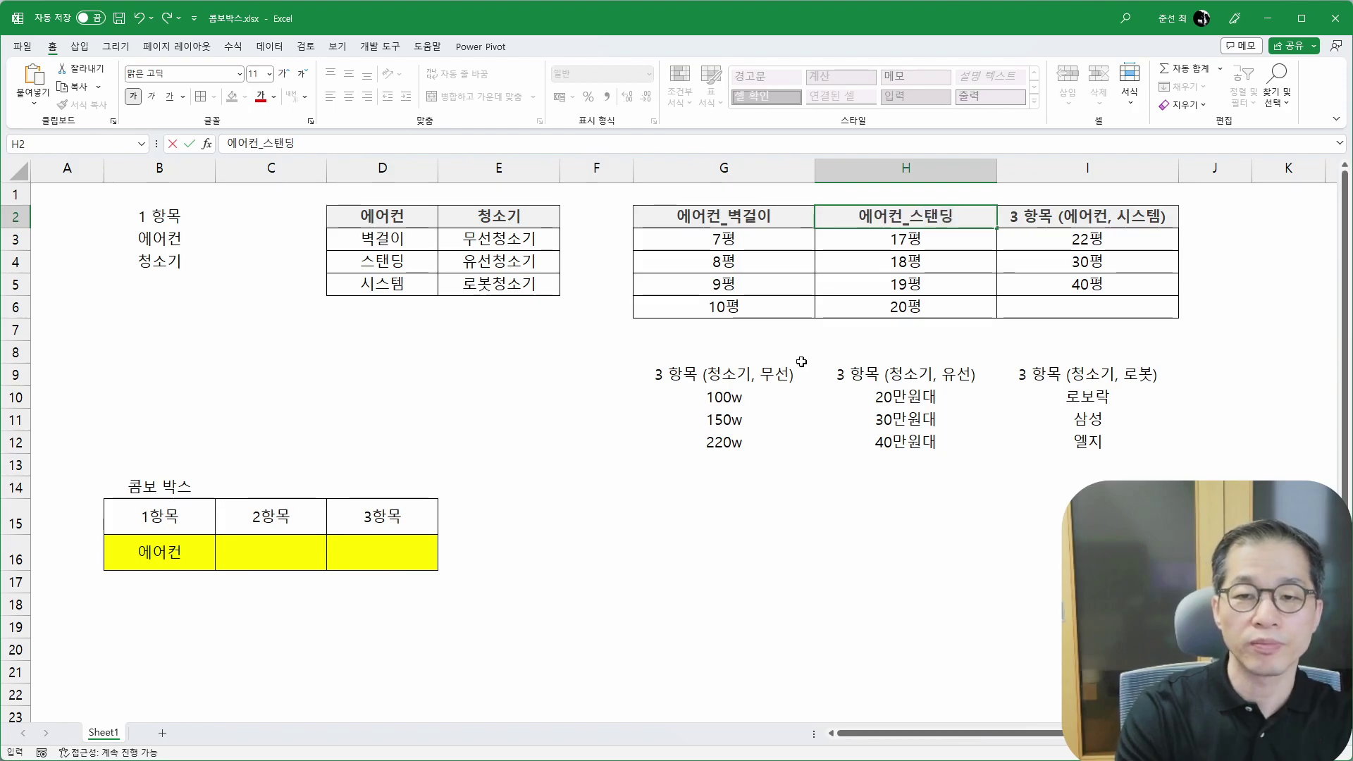
key(Tab)
text(에어컨_시스템)
key(Return)
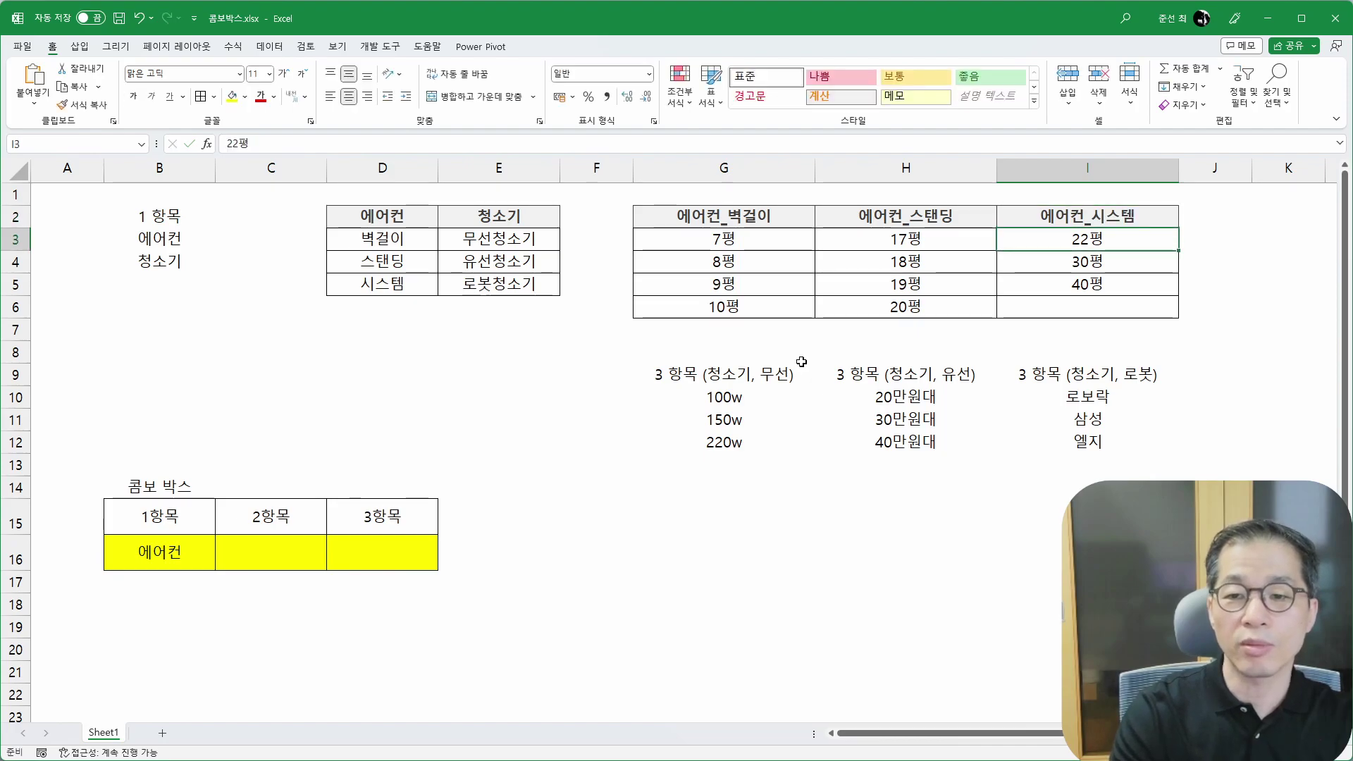
Step: Apply all borders to G9:I12 and the 출력 cell style to its header cells G9:I9
drag(694, 381, 1093, 442)
click(211, 105)
drag(670, 374, 1103, 367)
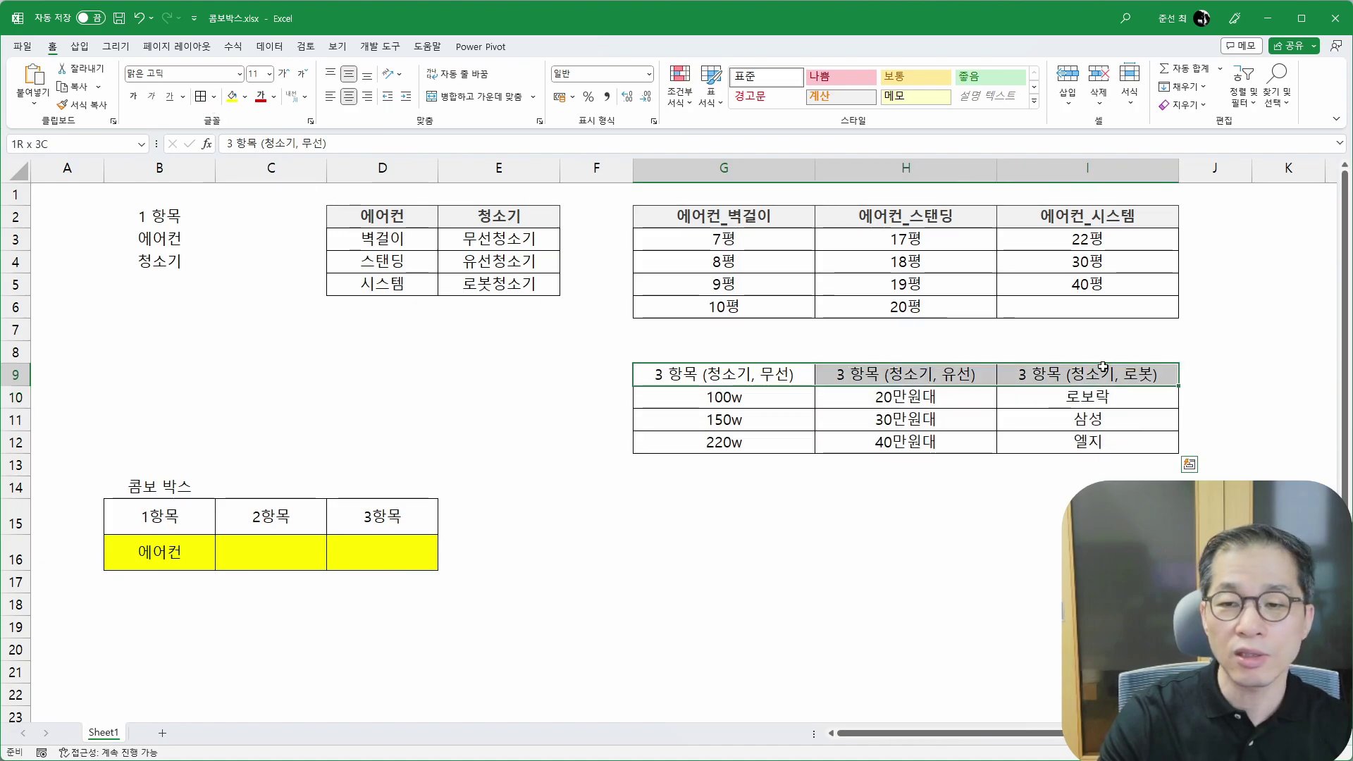
click(1034, 101)
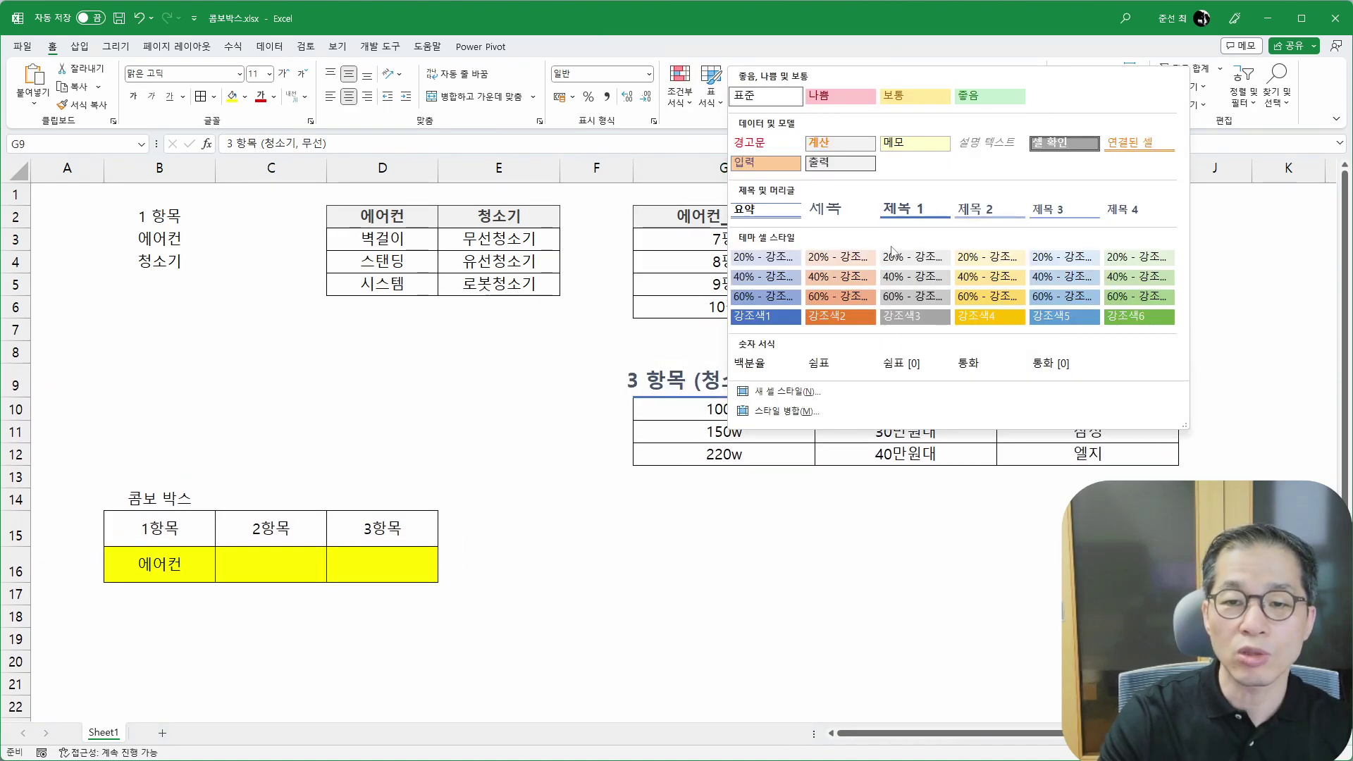
click(839, 167)
Step: Replace the heading in G9 with 청소기_무선청소기
click(766, 373)
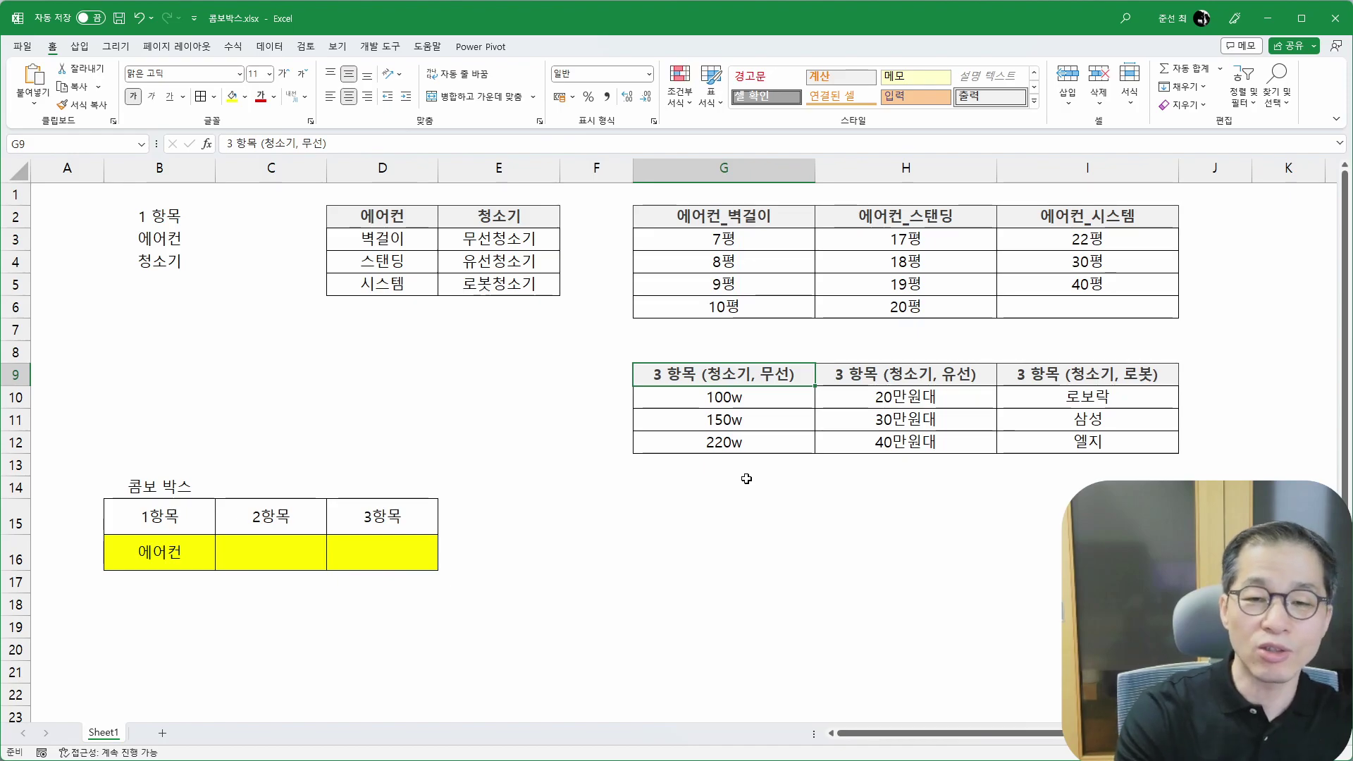
text(청소기_)
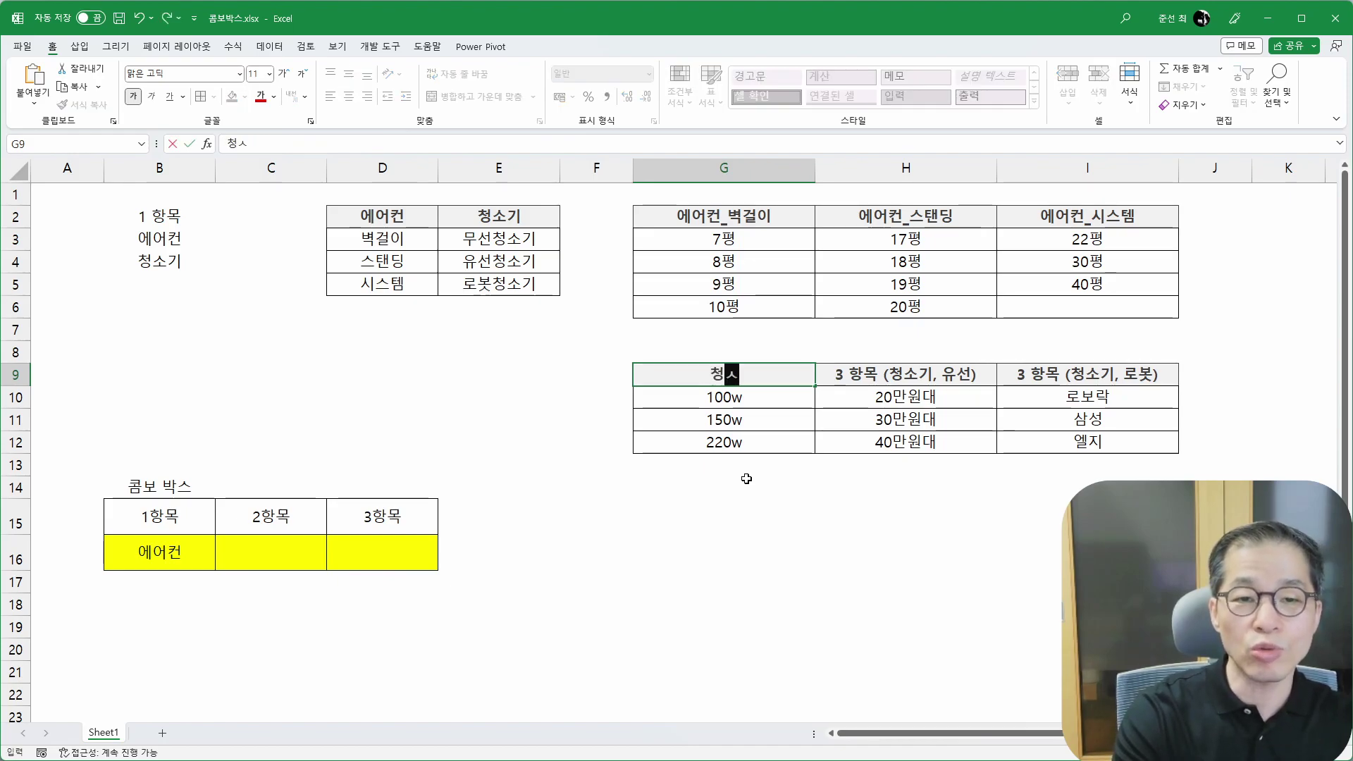
text(무선청소기)
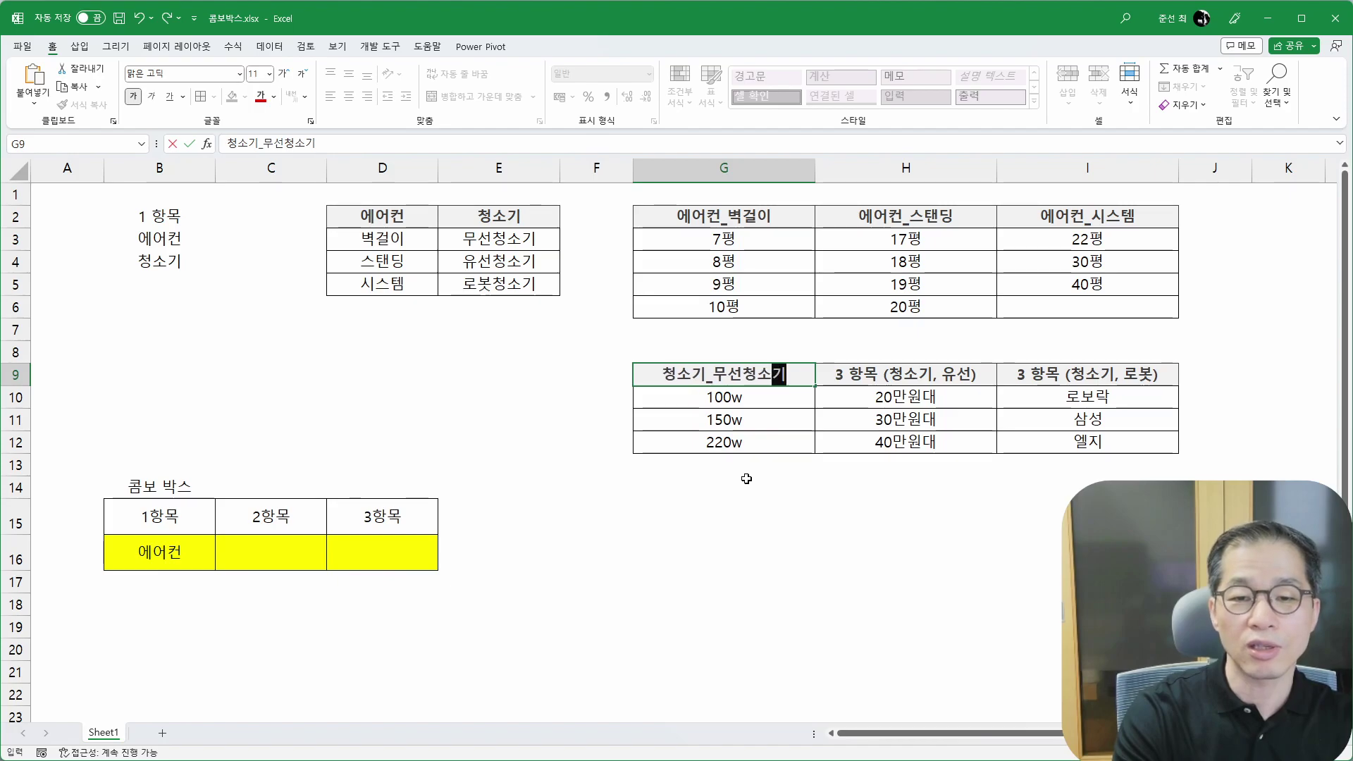
key(Return)
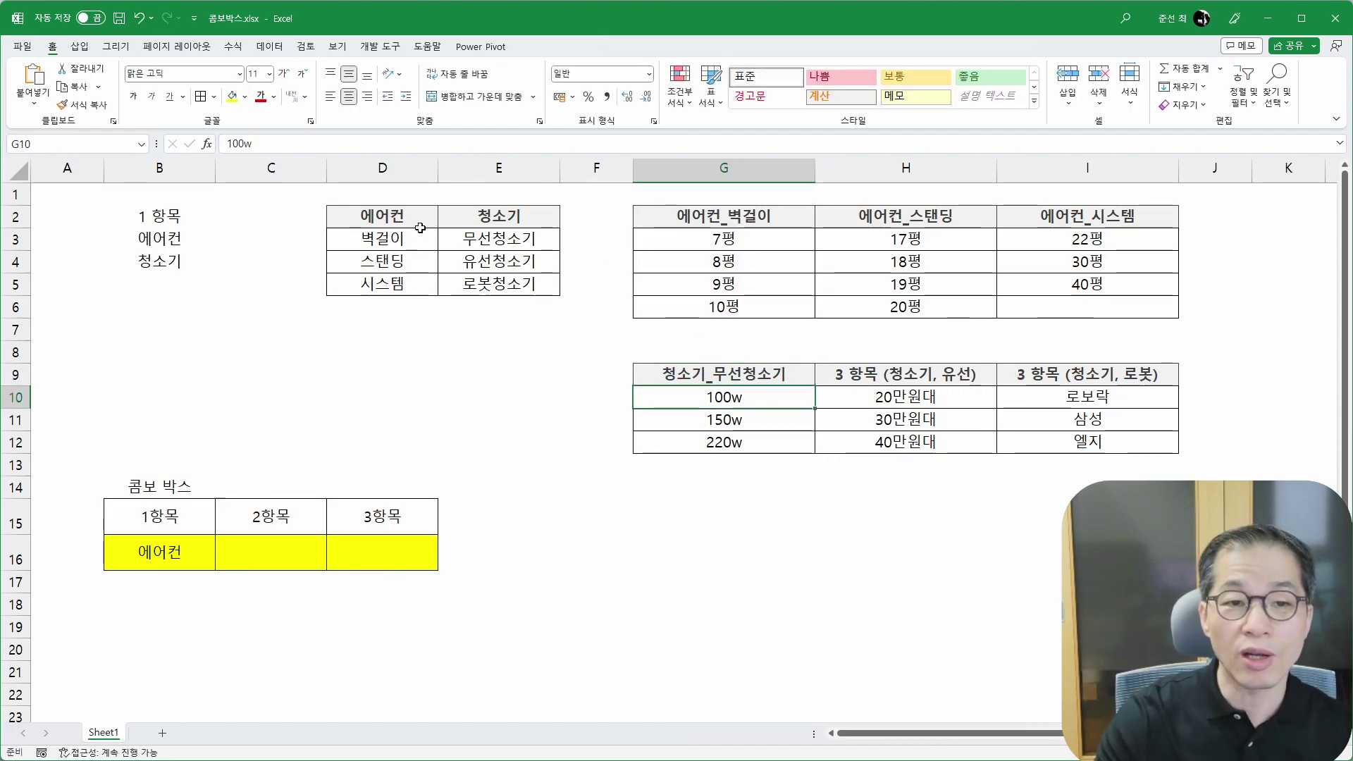
Step: Replace the headings in H9 and I9 with 청소기_유선청소기 and 청소기_로봇청소기, matching the 2 항목 names in the 청소기 list
drag(416, 240, 412, 285)
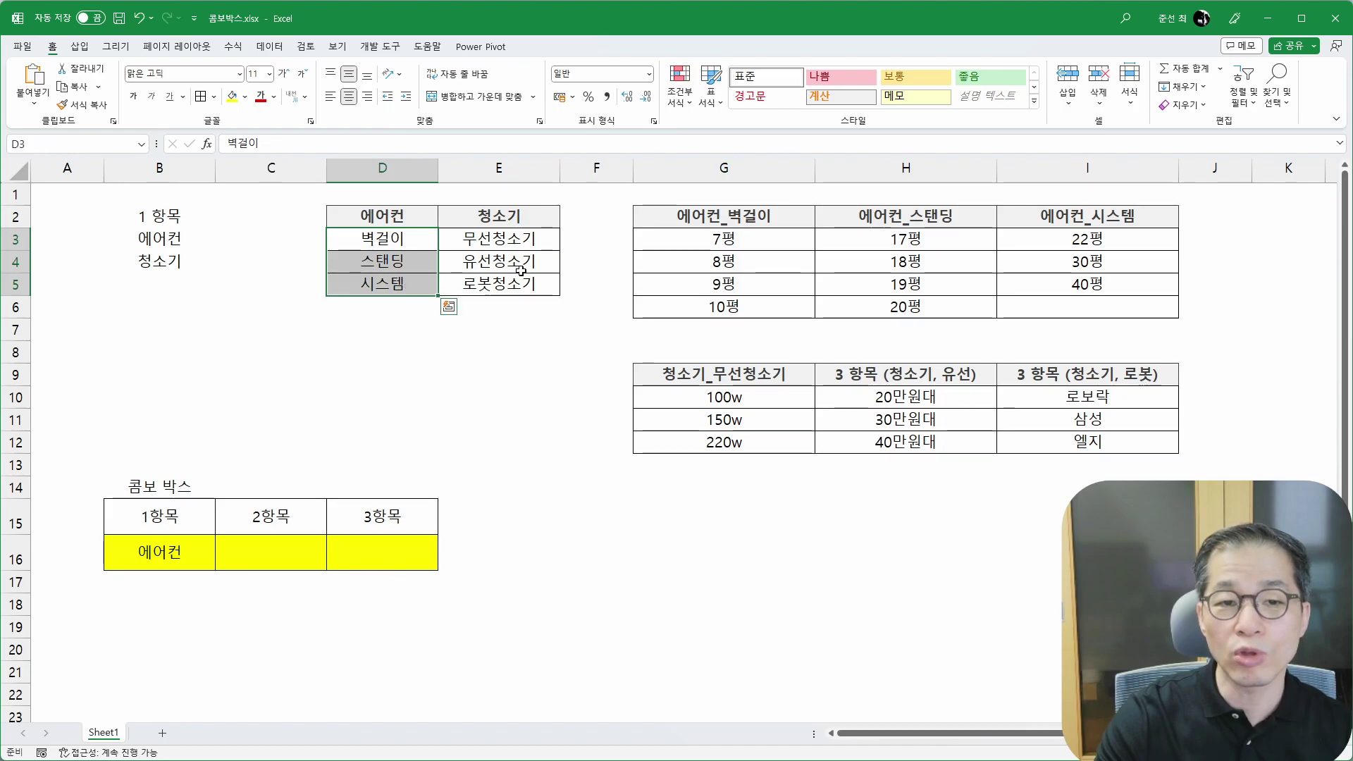
drag(522, 244, 490, 282)
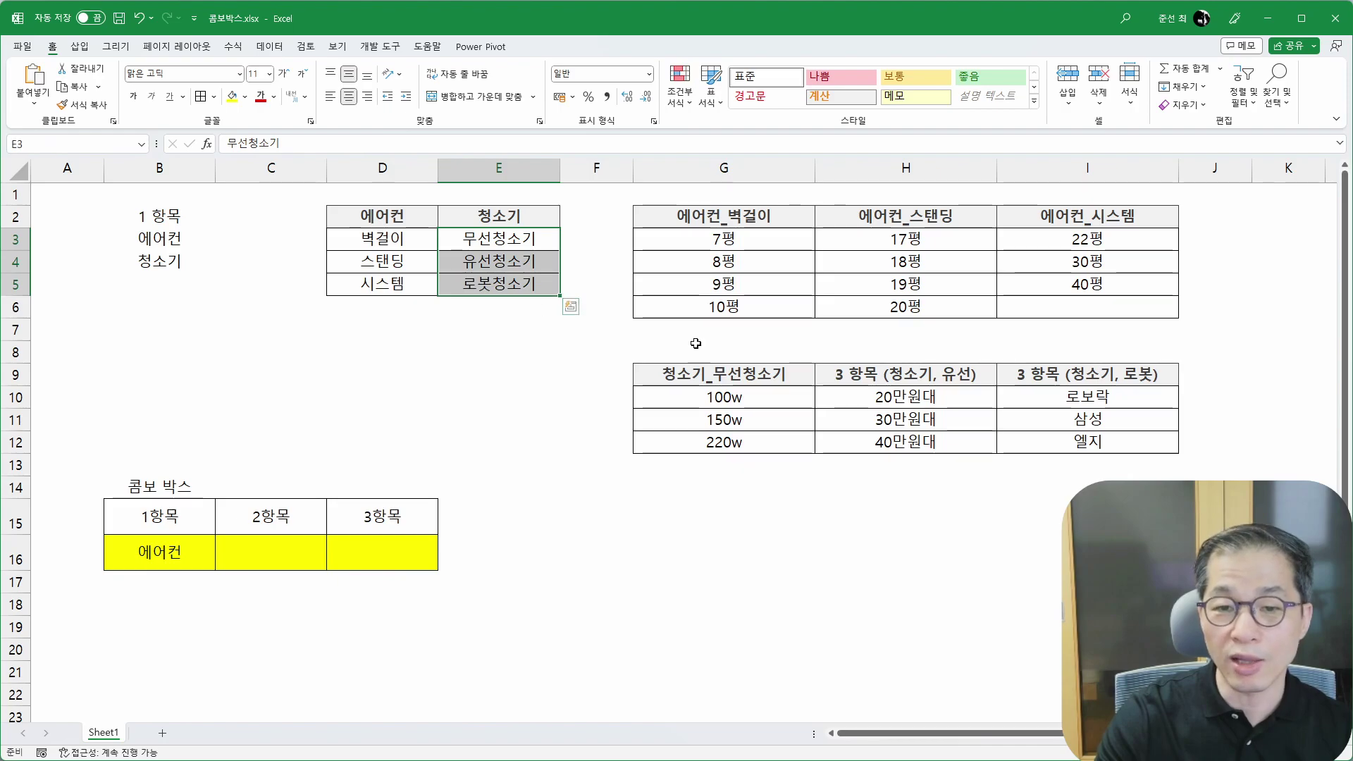
click(916, 372)
text(청소기_유)
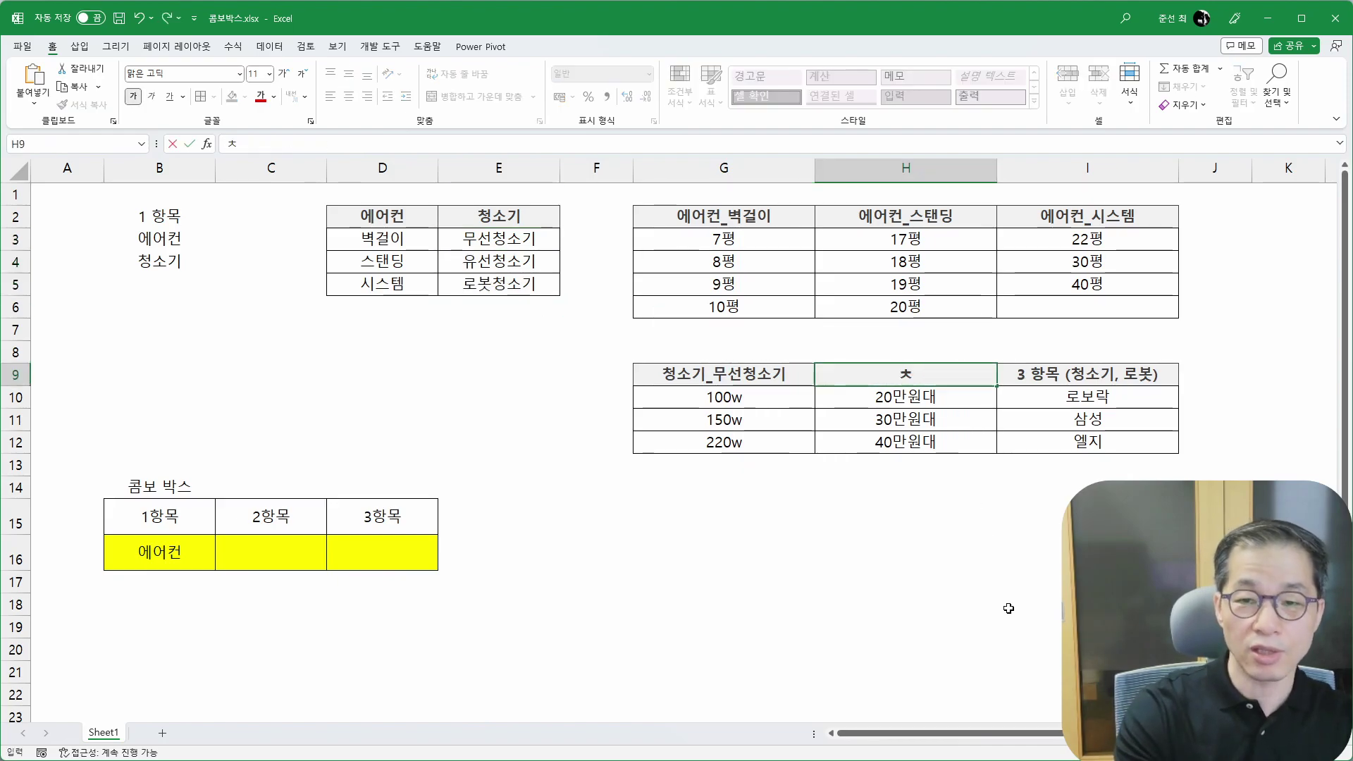
text(선청소기)
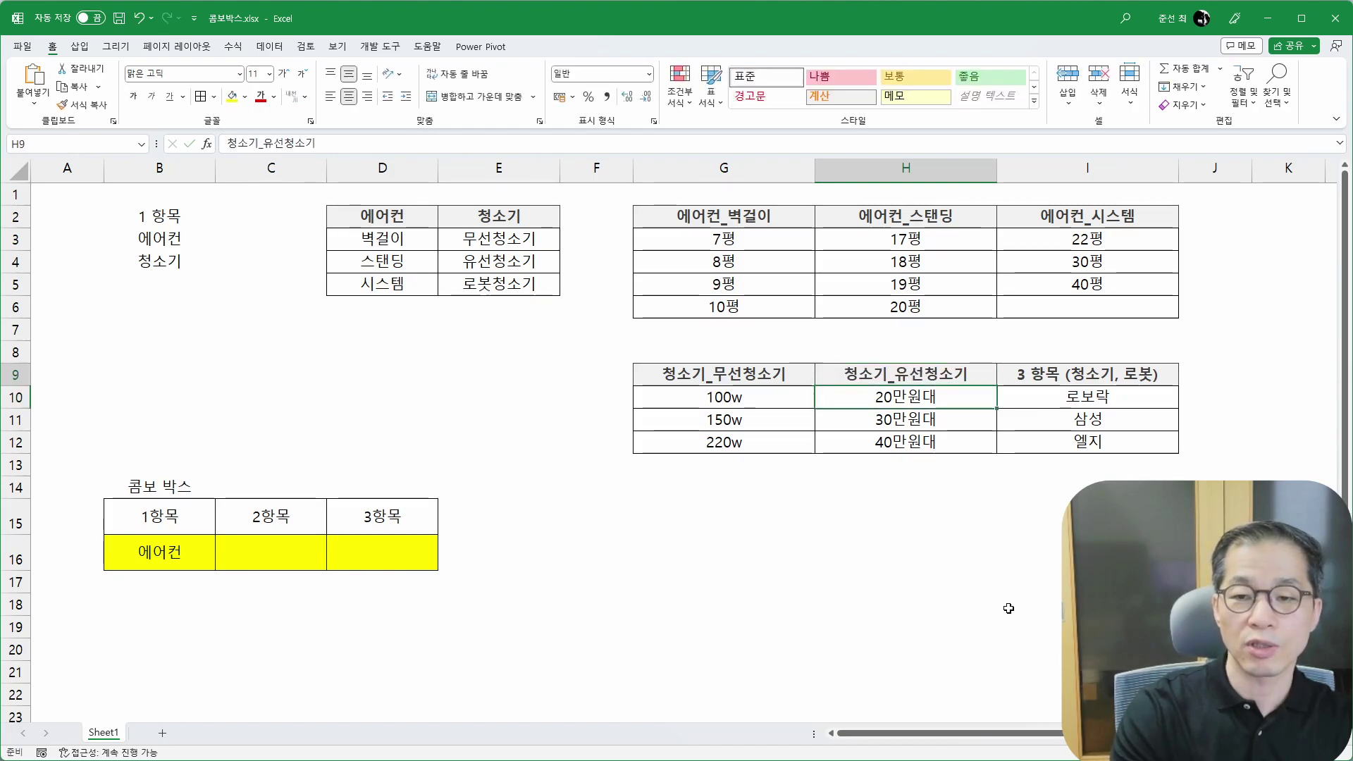
key(Tab)
text(청속기_)
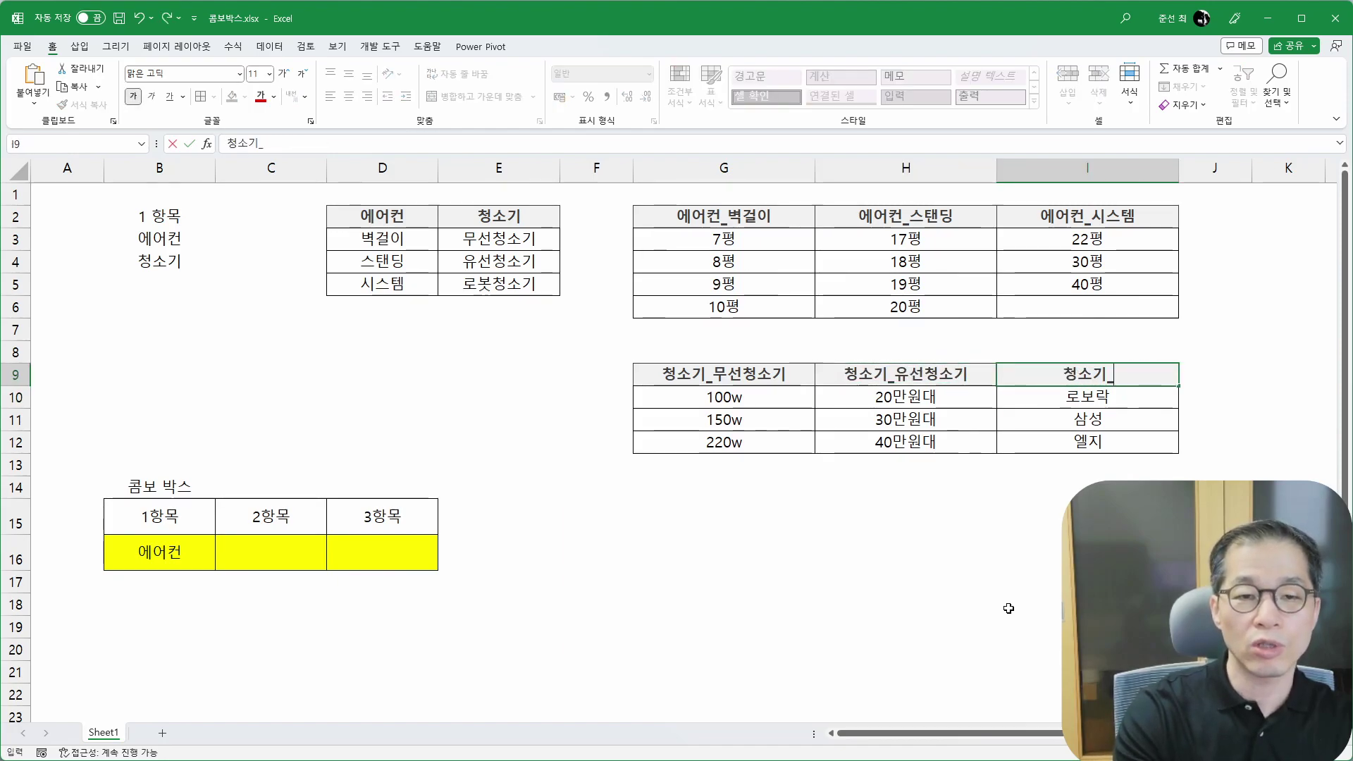
text(로ㅂ청소기)
key(Return)
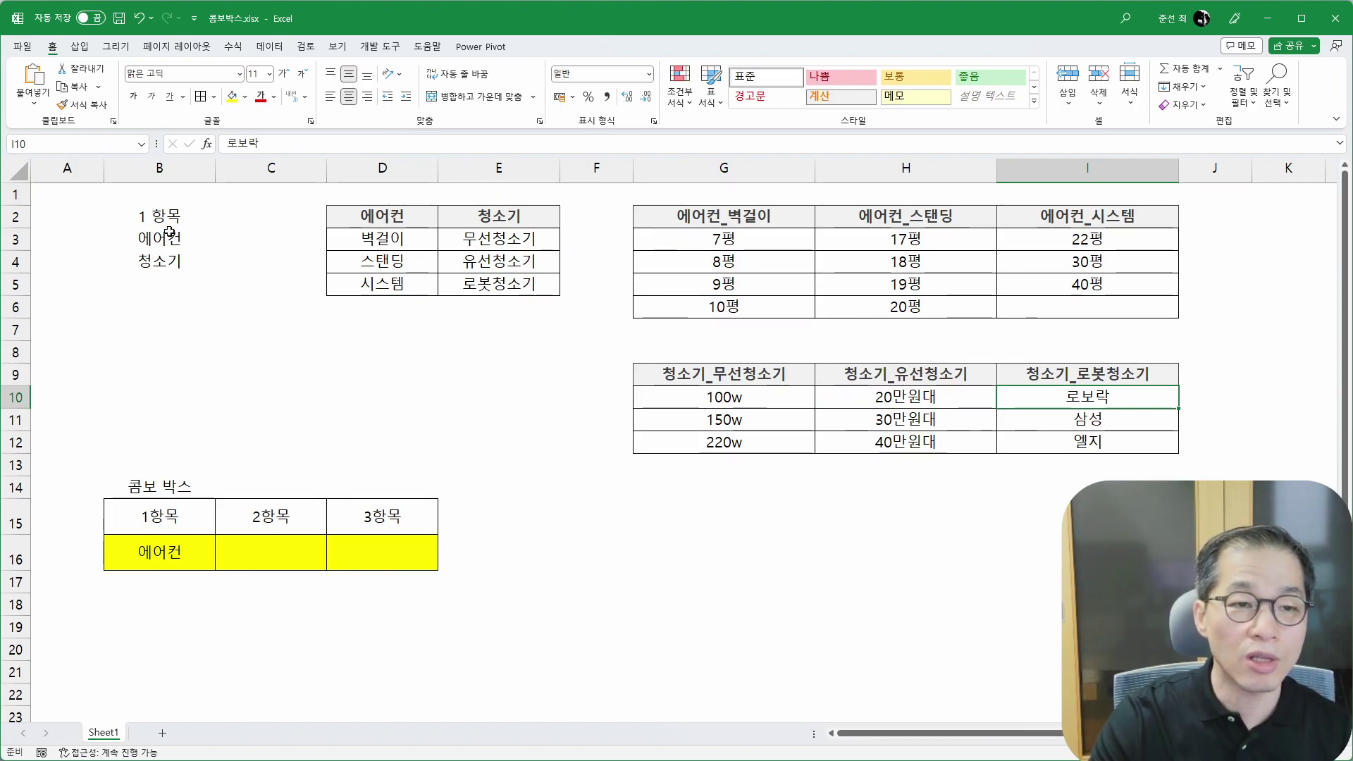
Step: Set the list data validation source of the 1항목 cell B16 to =$B$3:$B$4 and check its drop-down choices
click(164, 553)
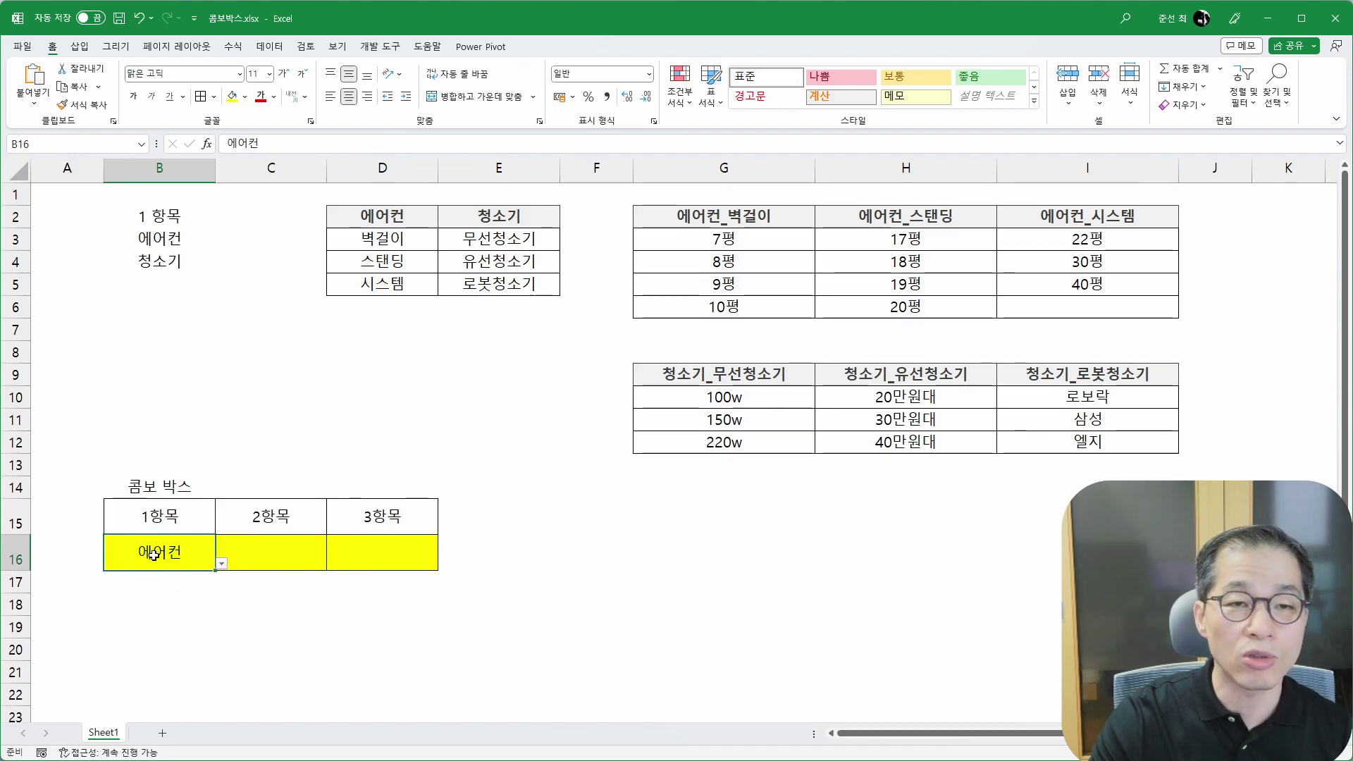
click(270, 48)
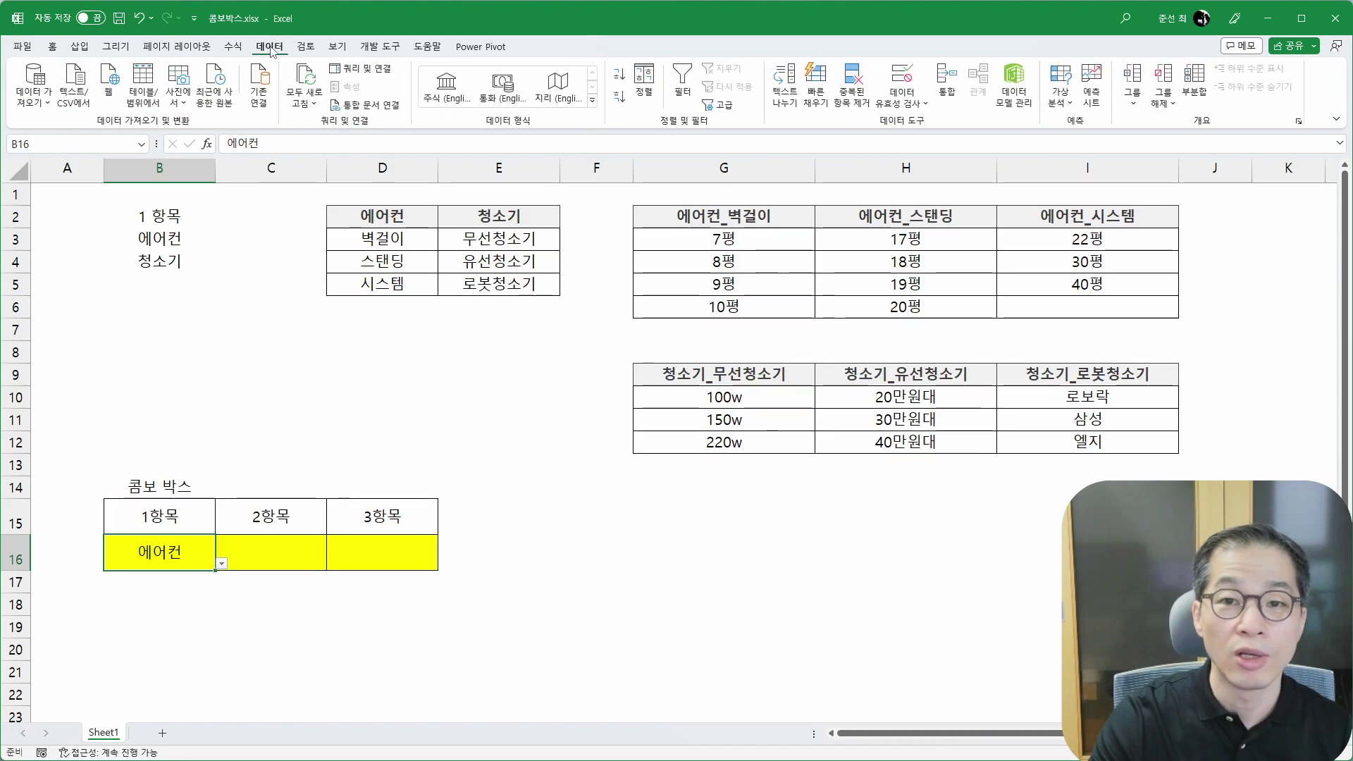
click(912, 77)
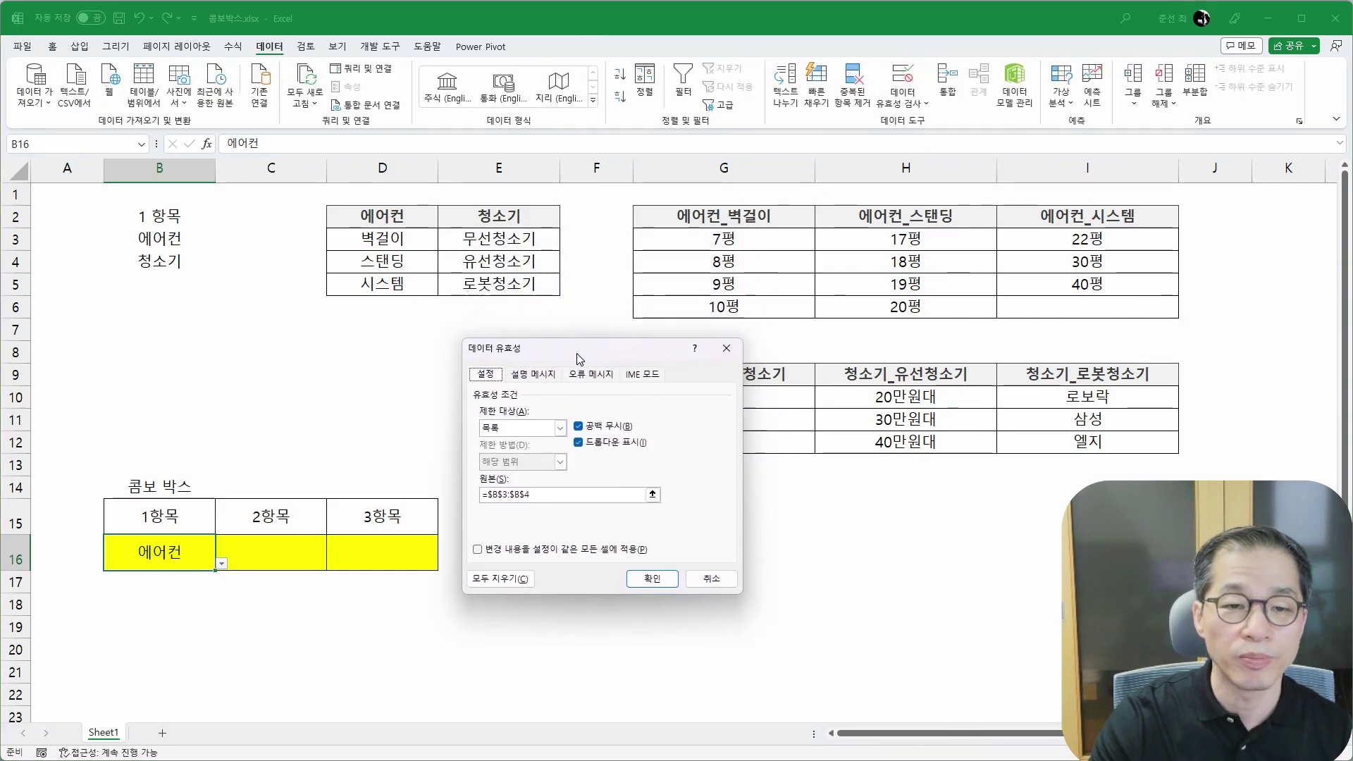
drag(159, 238, 161, 262)
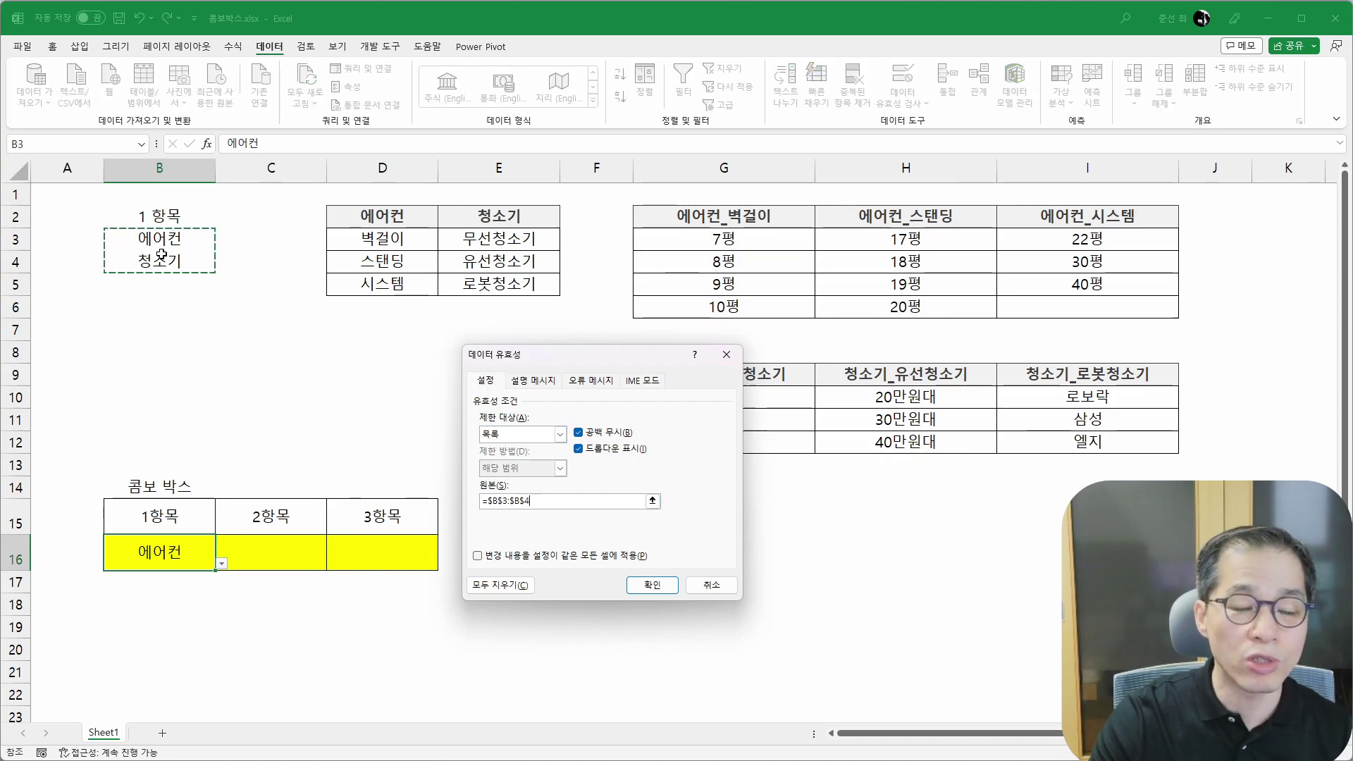
click(652, 586)
click(224, 563)
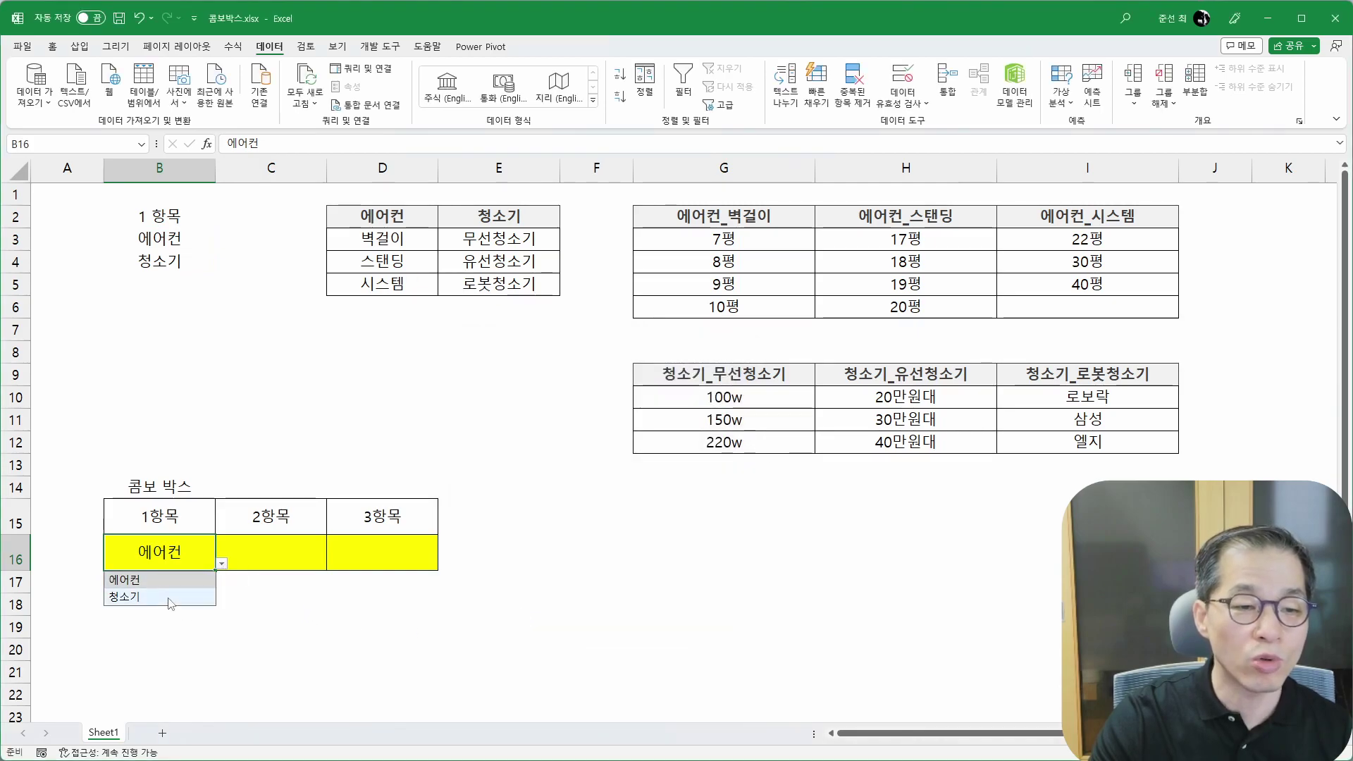
click(294, 558)
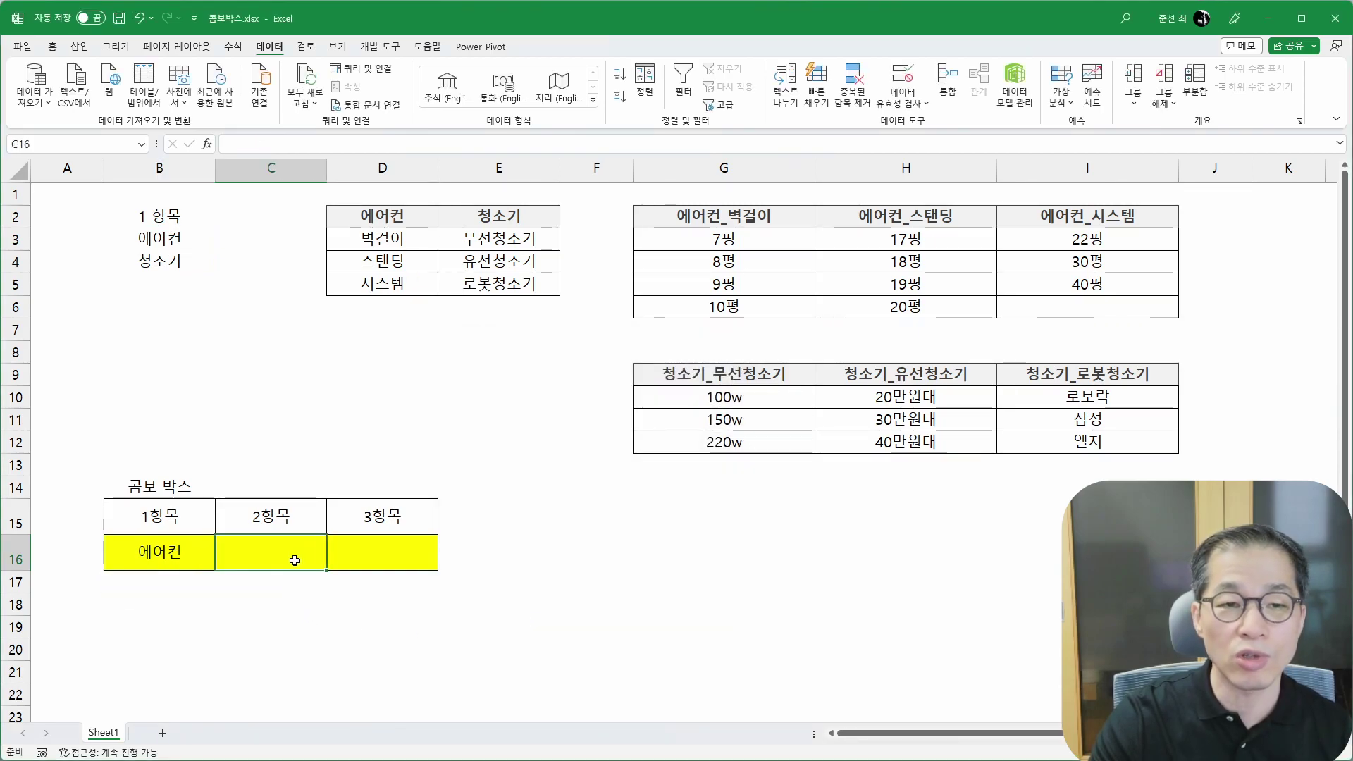
click(384, 217)
drag(385, 240, 405, 284)
drag(508, 238, 504, 284)
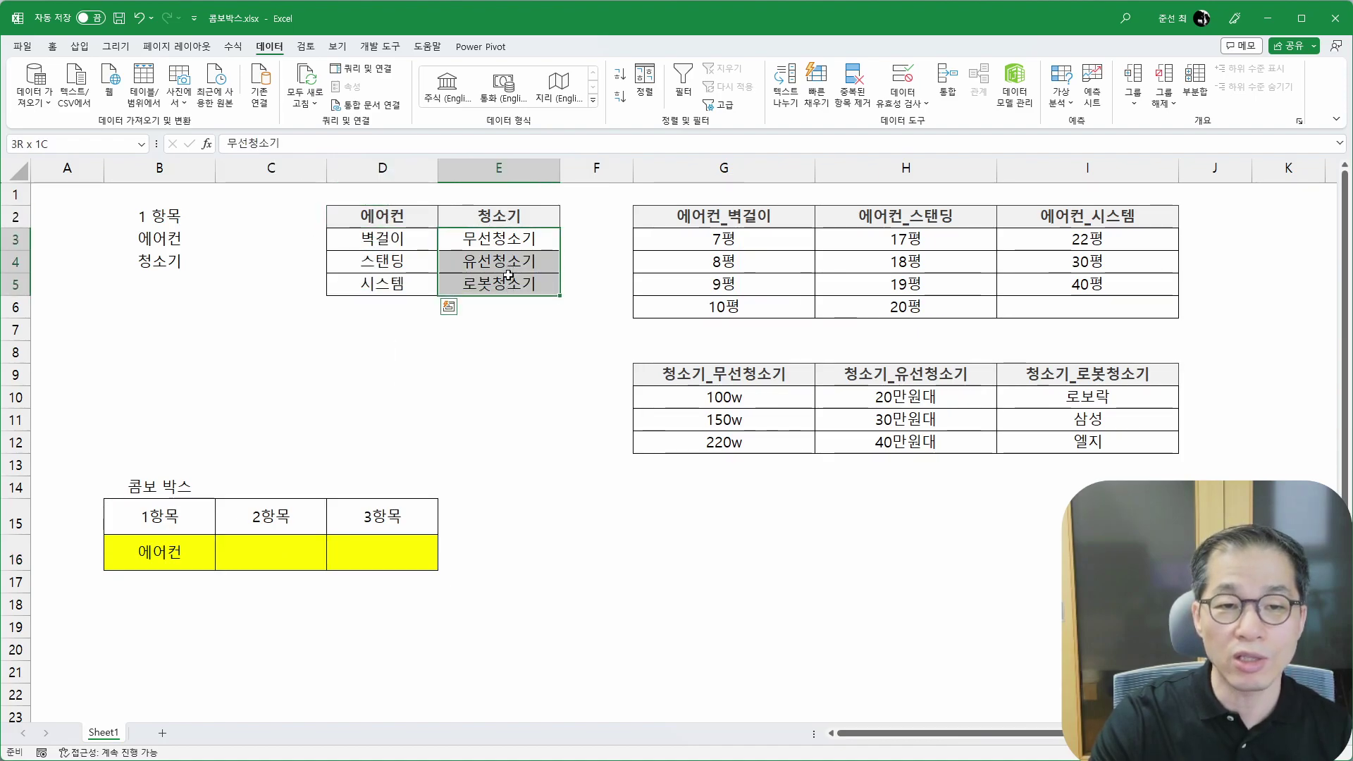
Step: Create names for D2:E5 from the top row only, replacing the existing definitions of 에어컨 and 청소기
drag(387, 217, 490, 285)
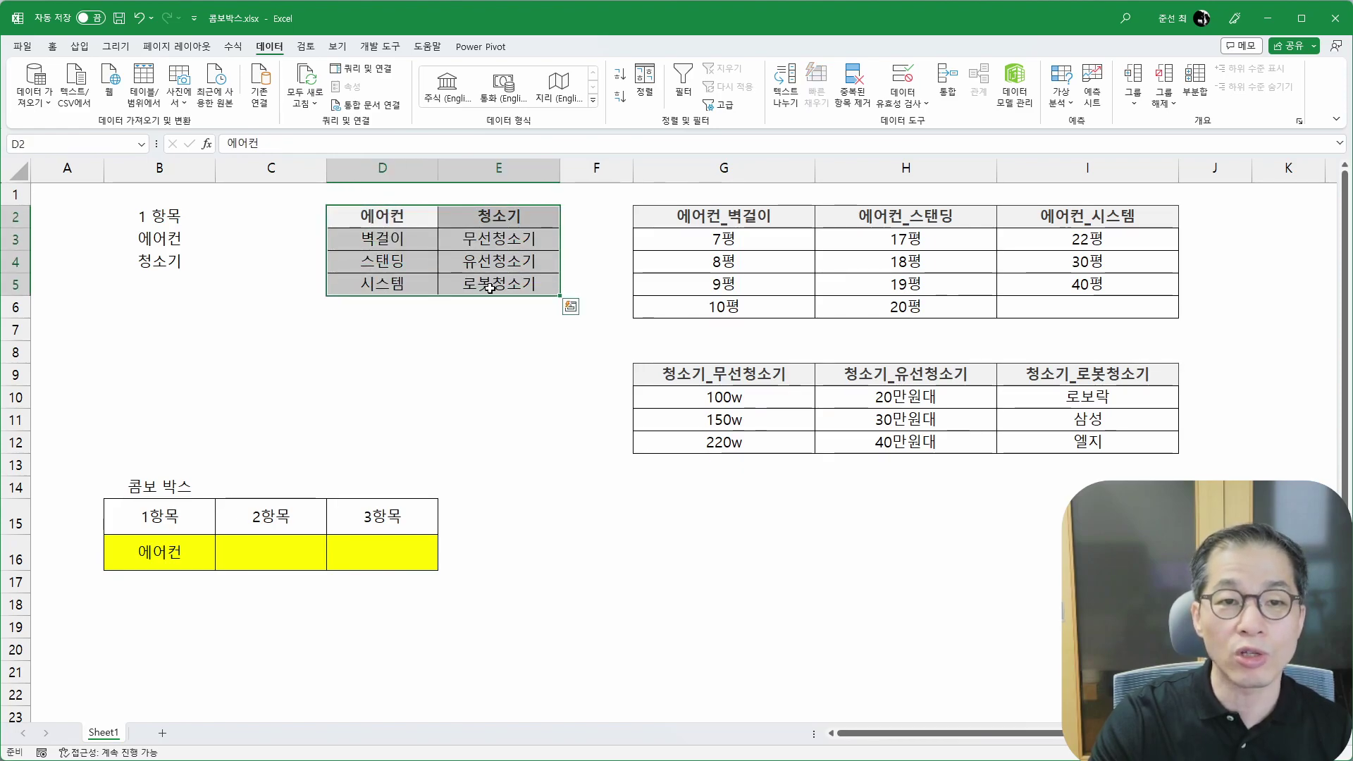
click(79, 48)
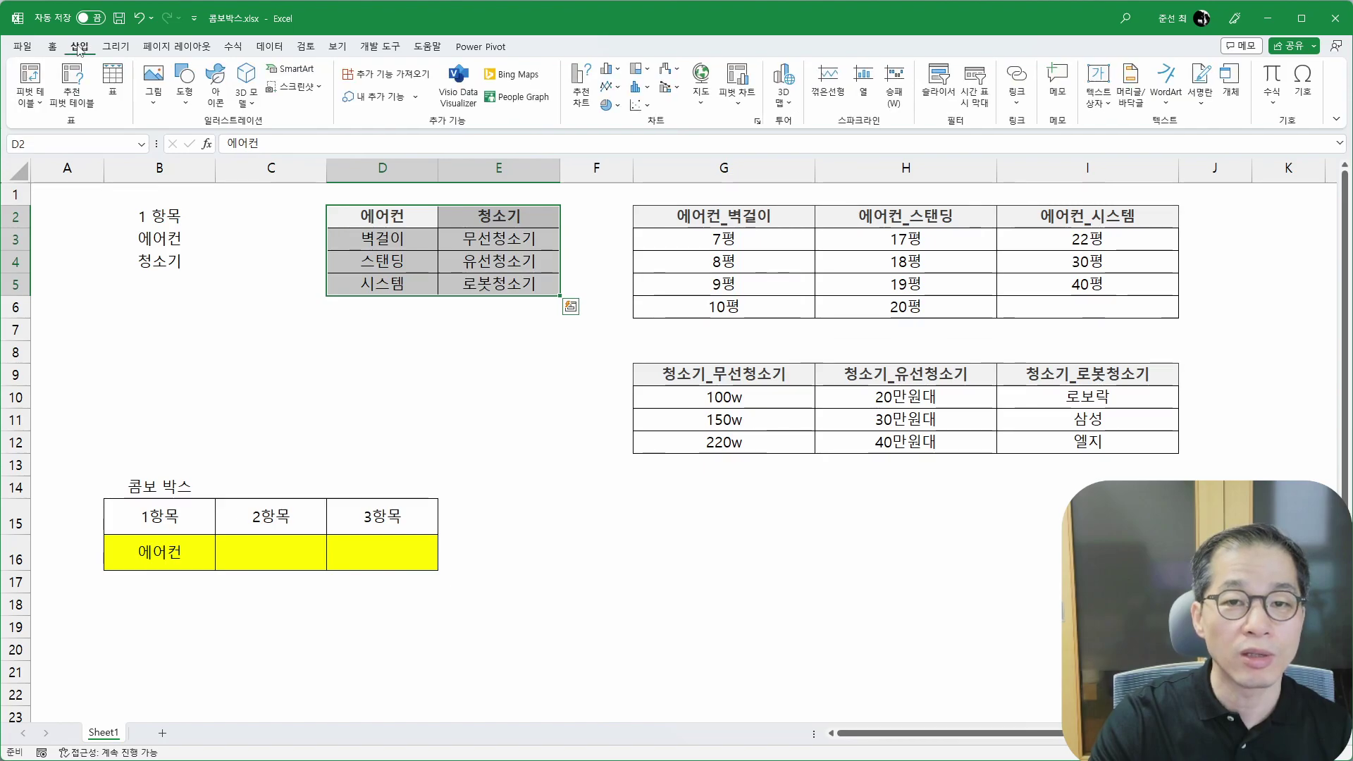
click(231, 47)
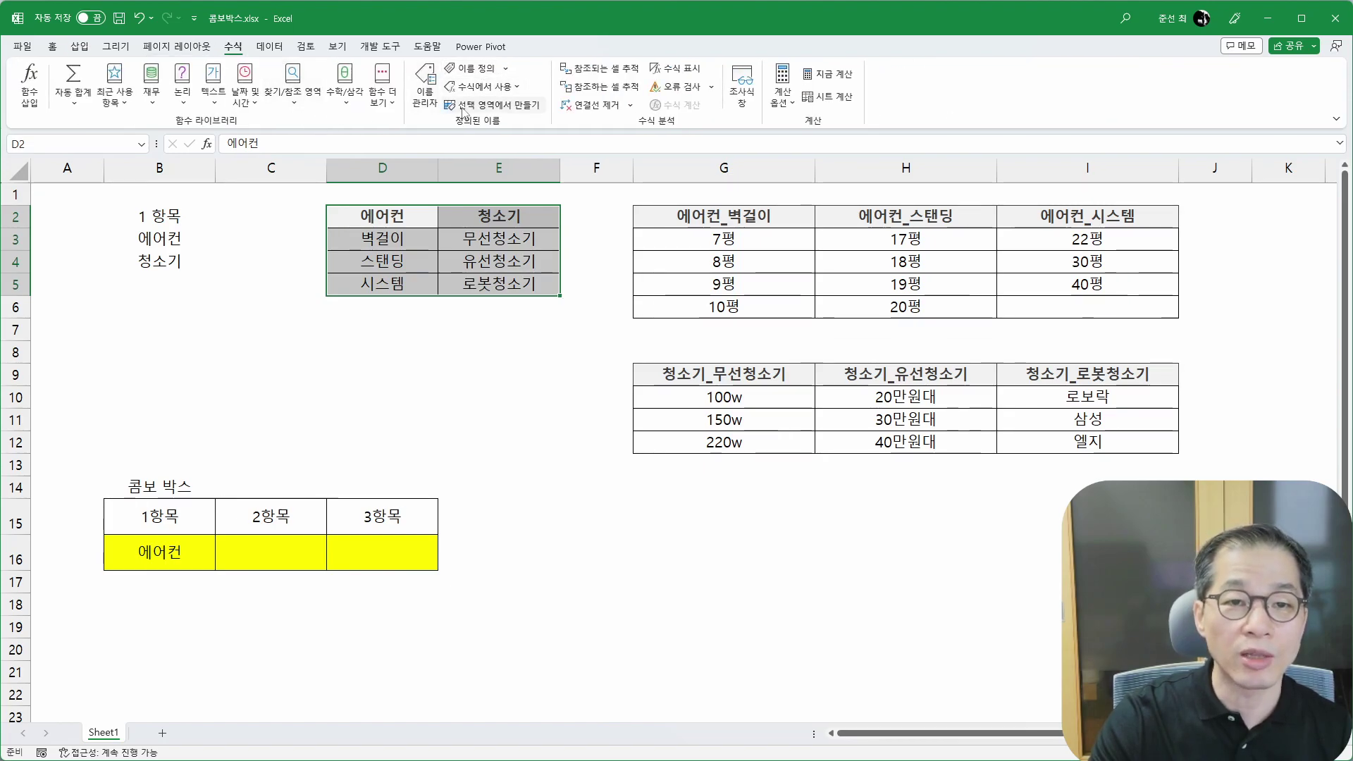
click(500, 105)
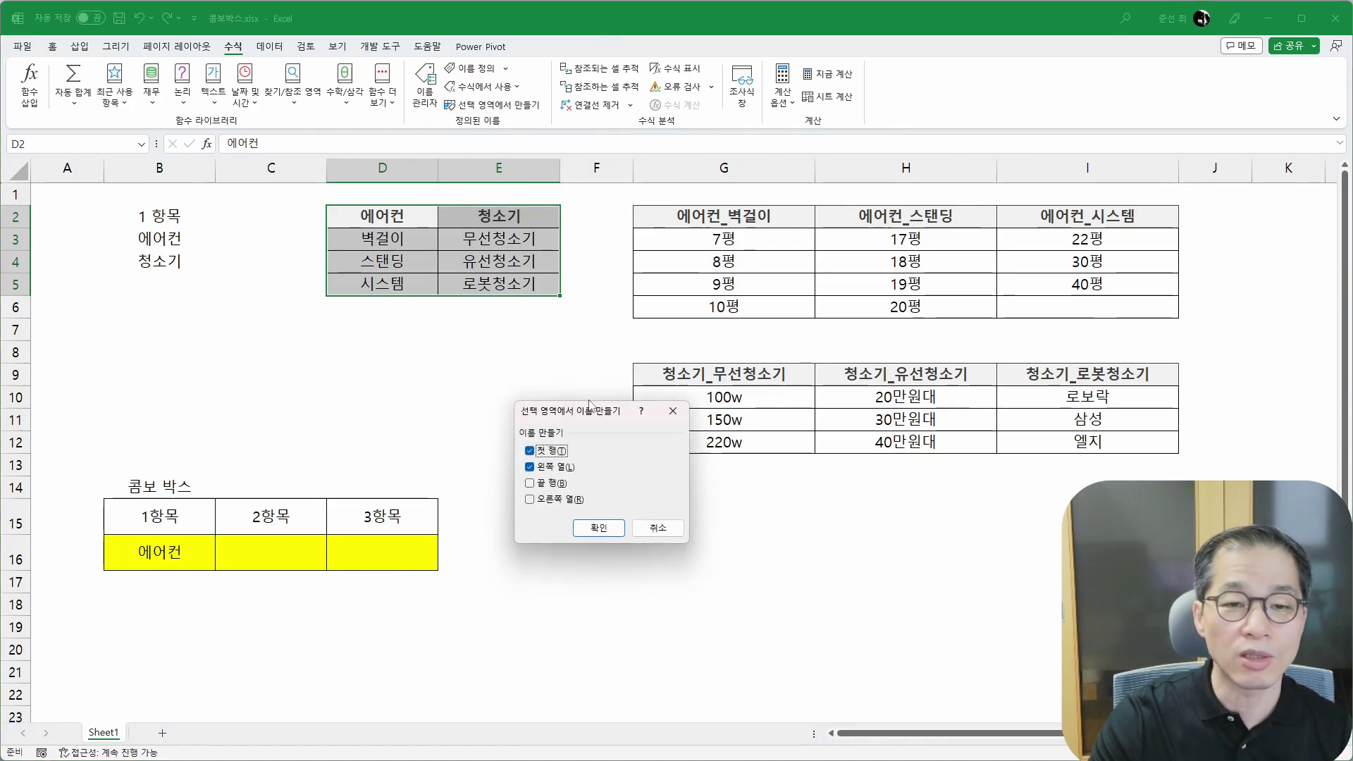
drag(532, 361, 464, 314)
click(418, 363)
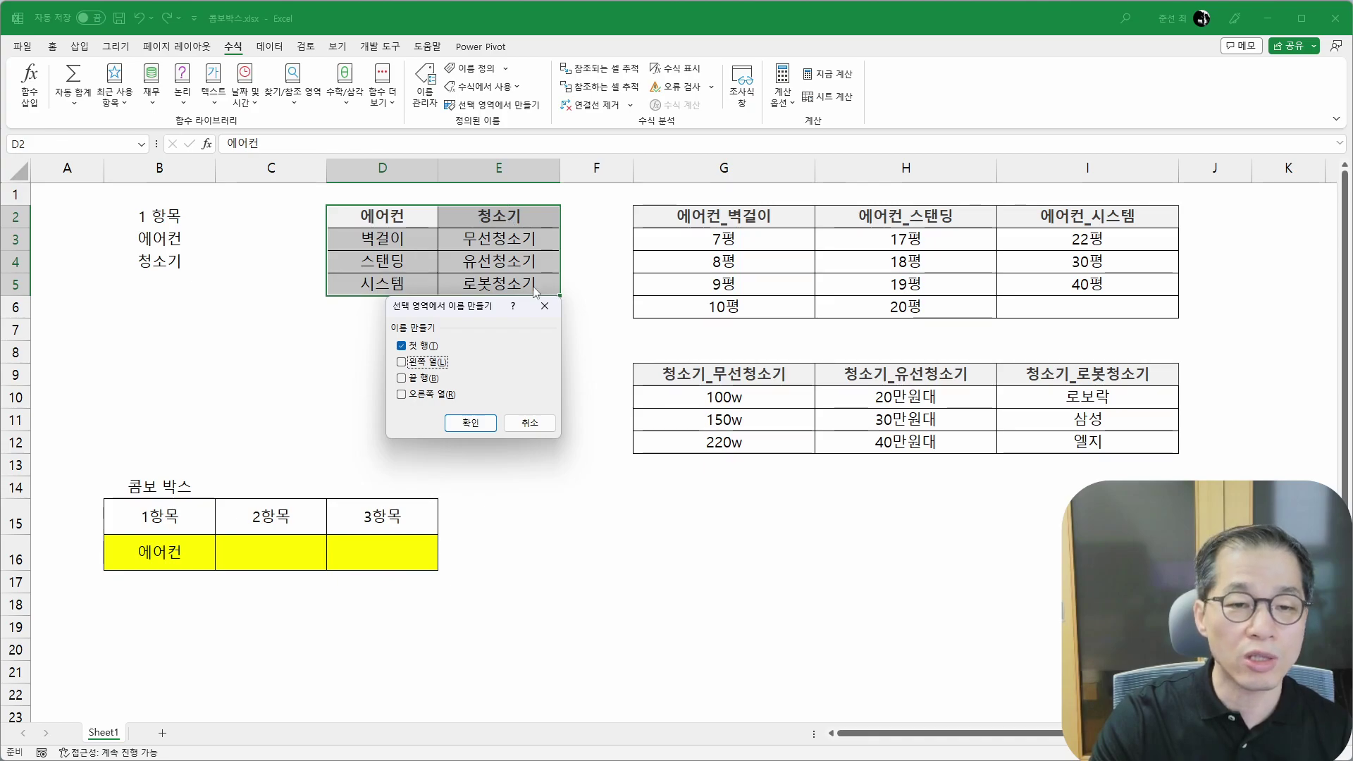
click(480, 425)
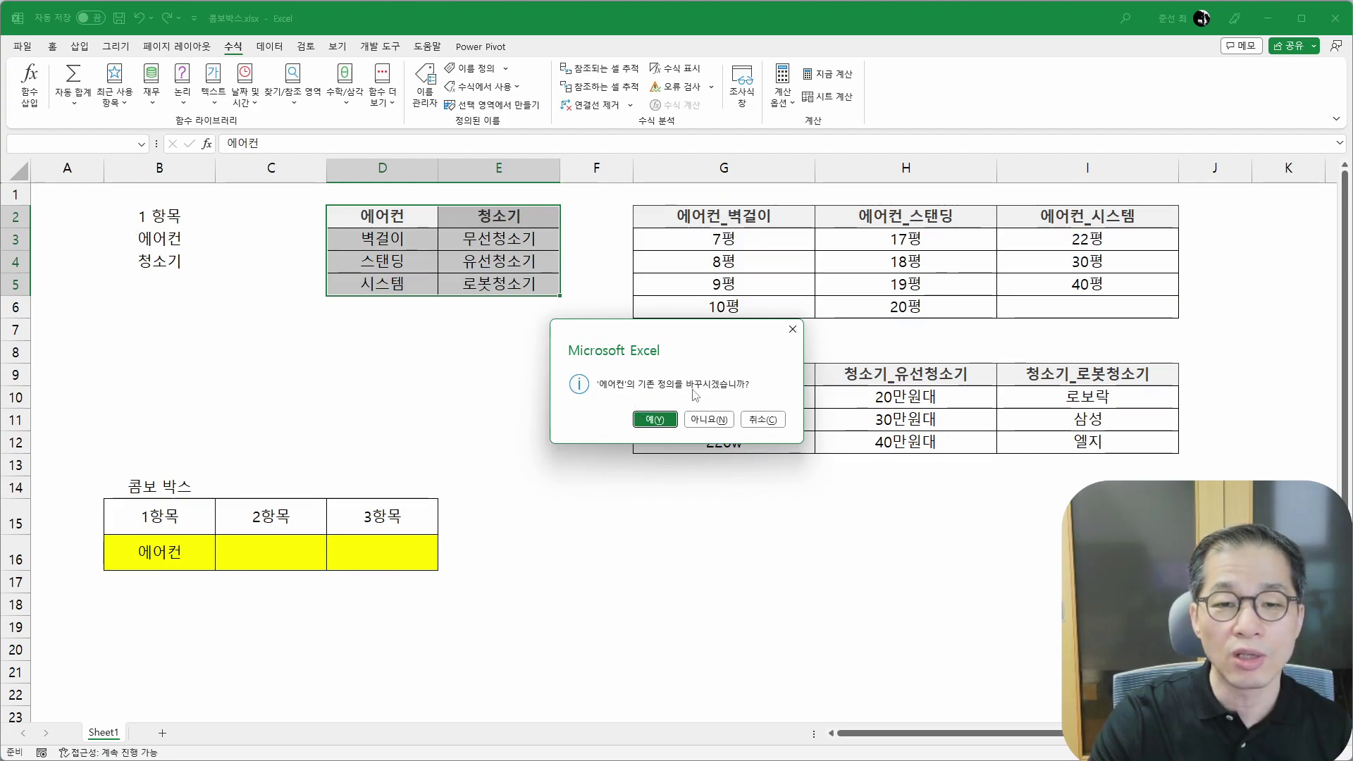
click(660, 420)
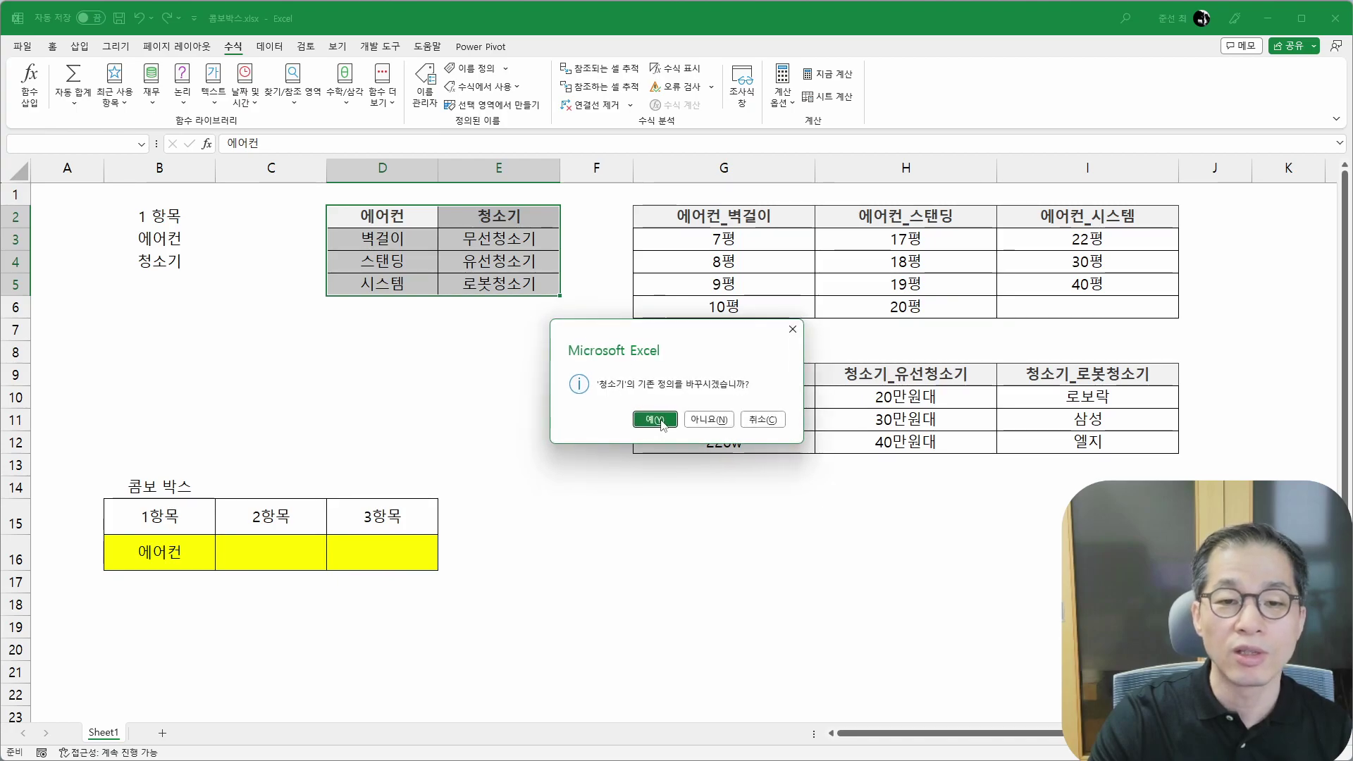
click(656, 421)
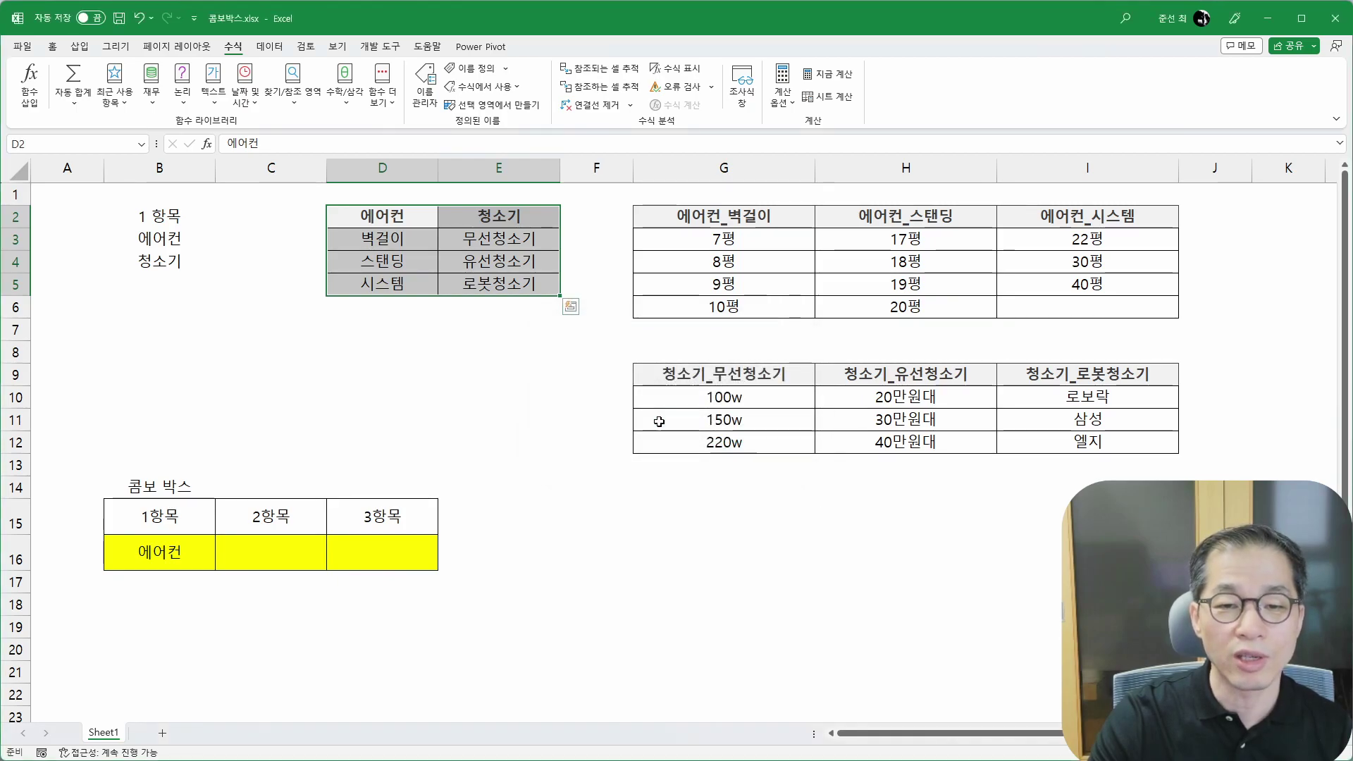
Step: Review the defined names and their references in the Name Manager
click(425, 83)
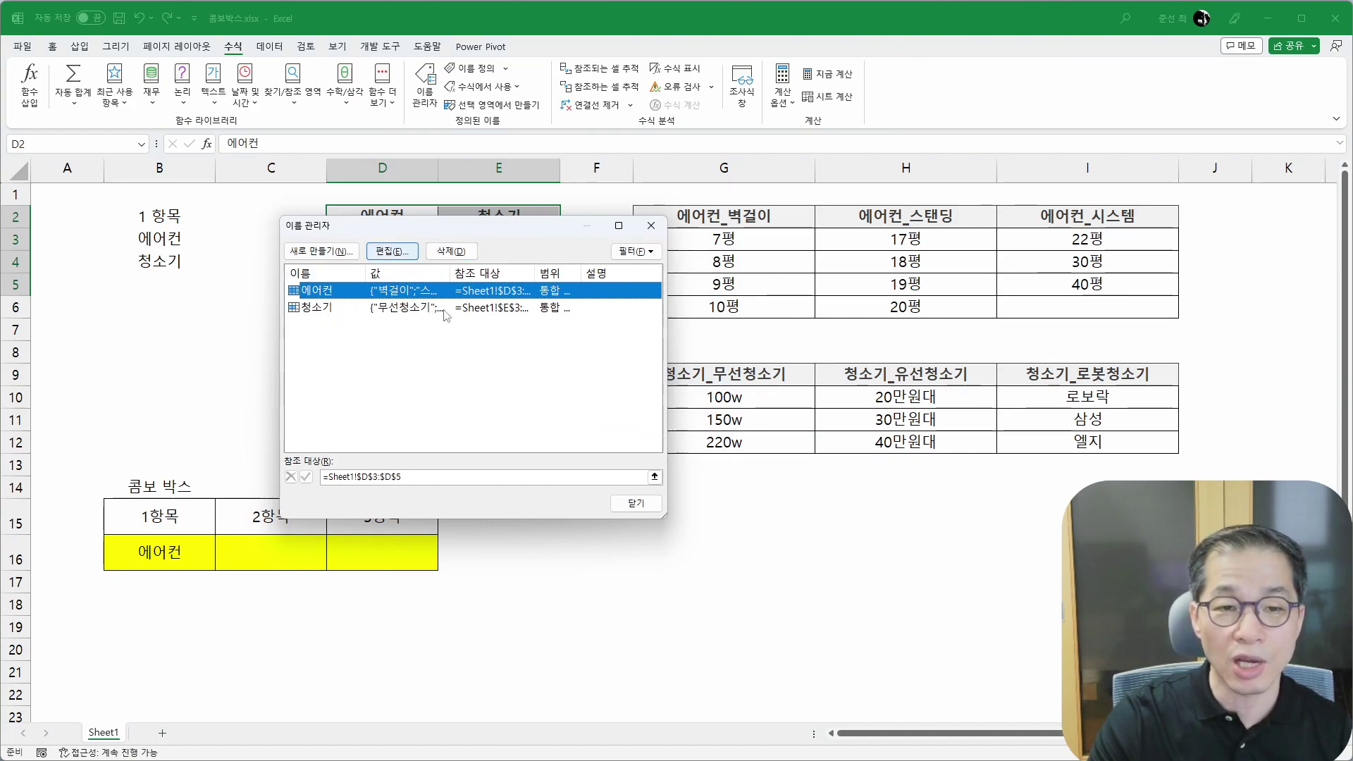
click(633, 503)
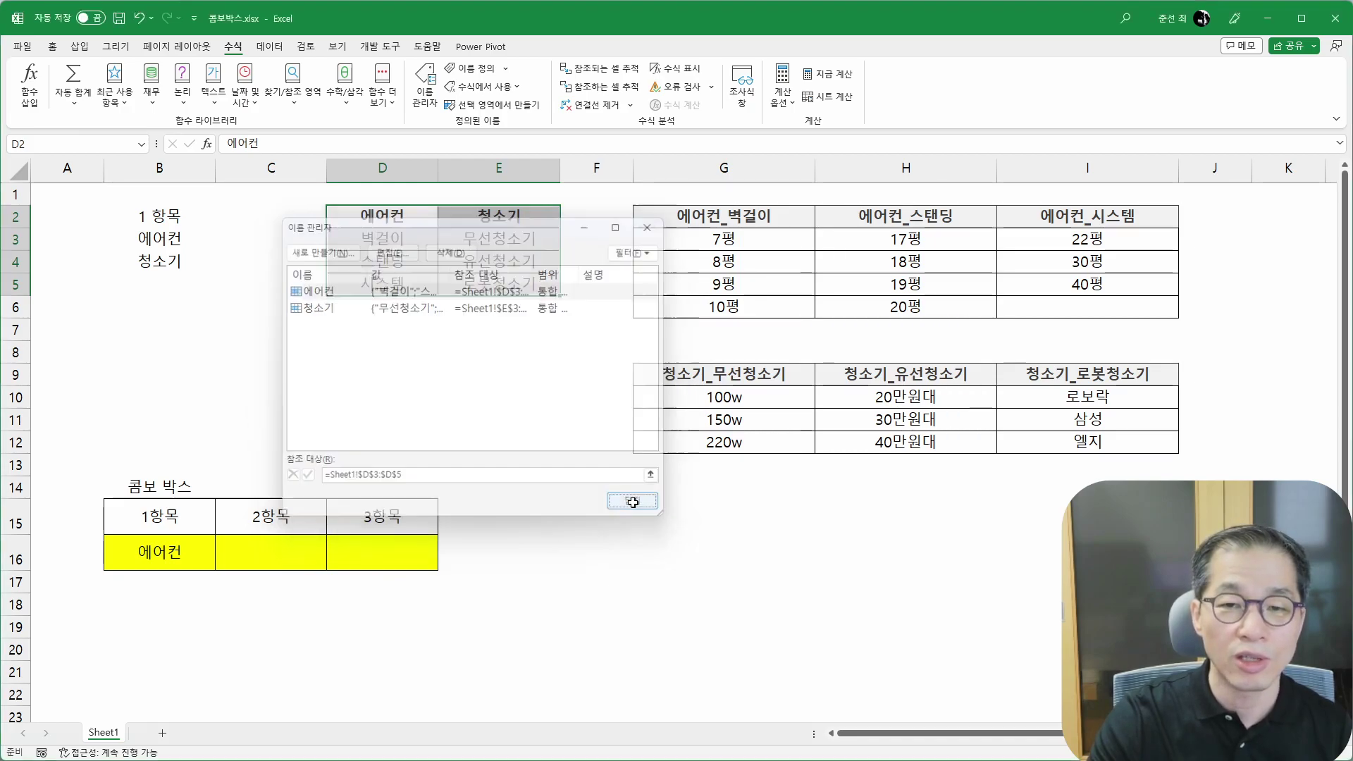
Step: Select only the constant cells within the 에어컨 detail table G2:I6 using Go To Special
drag(709, 217, 1036, 304)
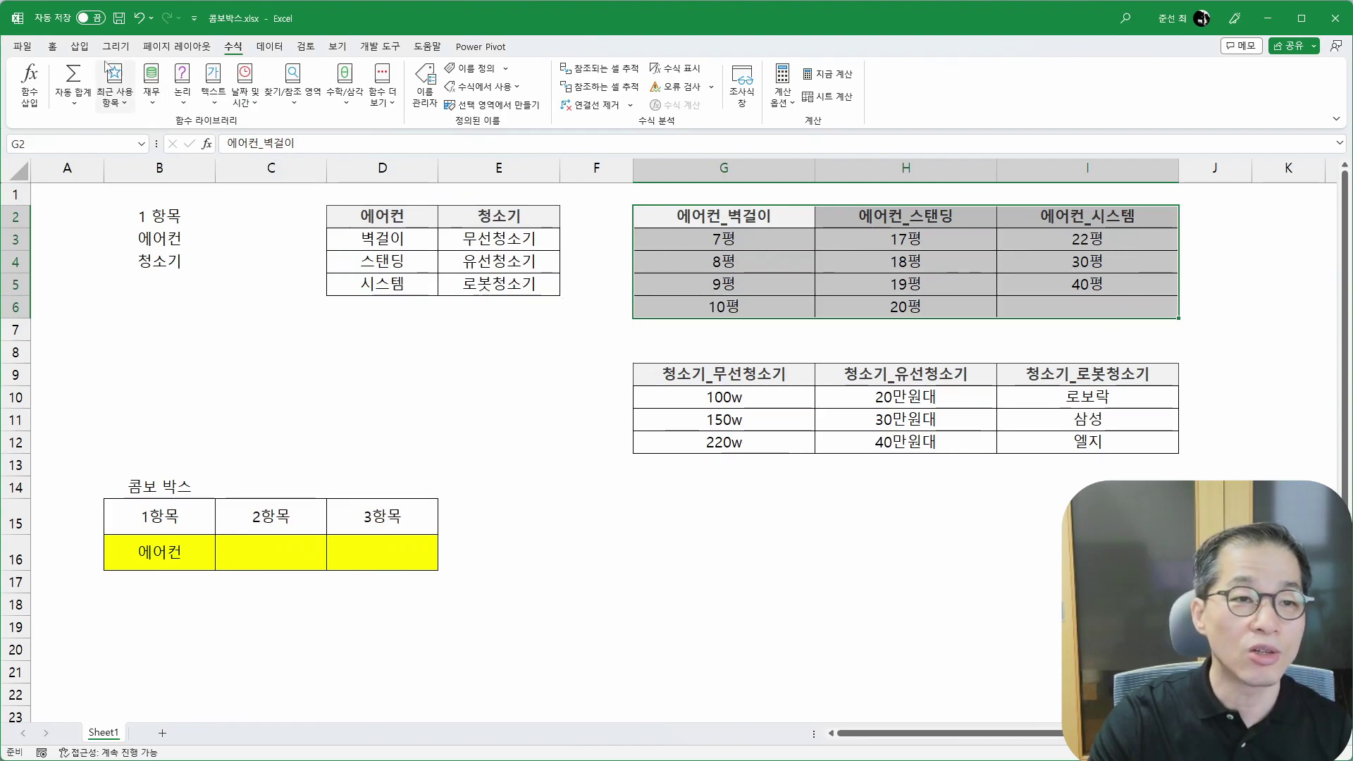
click(52, 46)
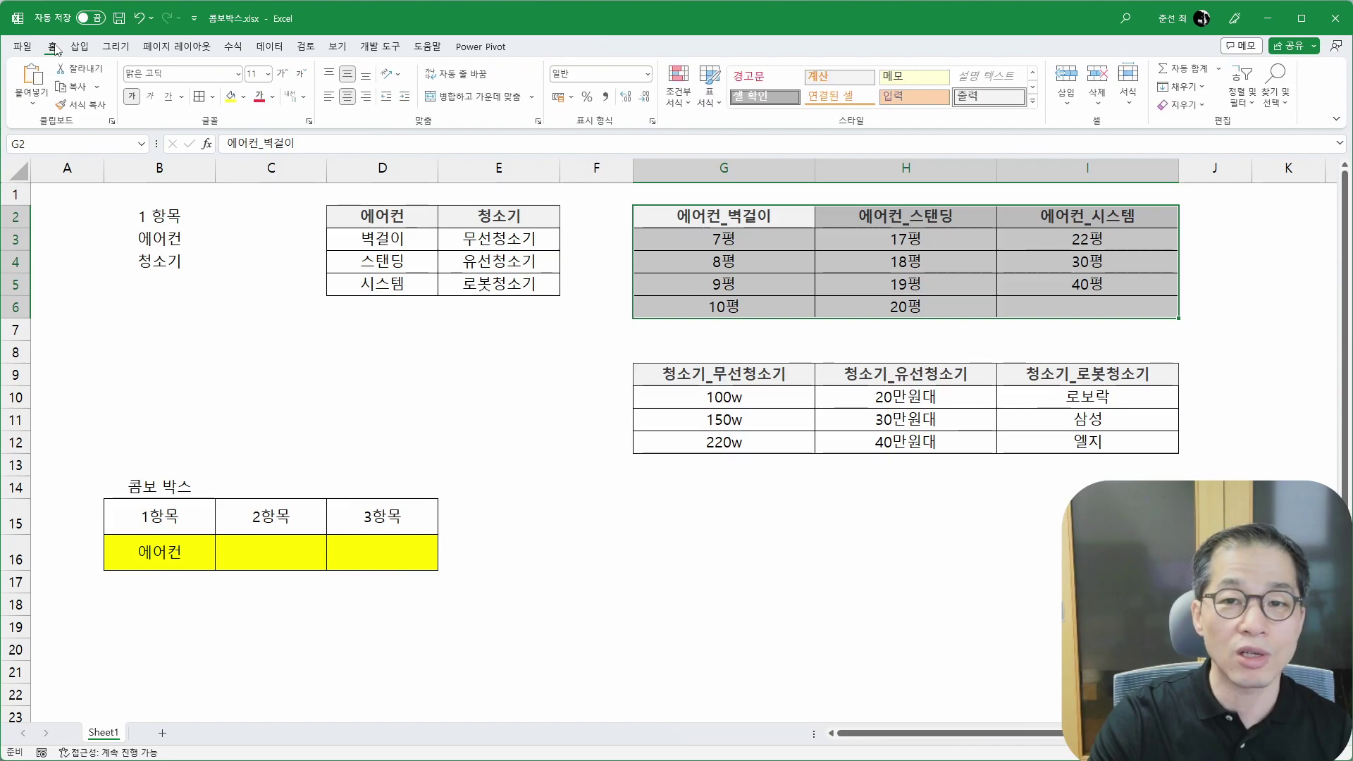
click(1278, 90)
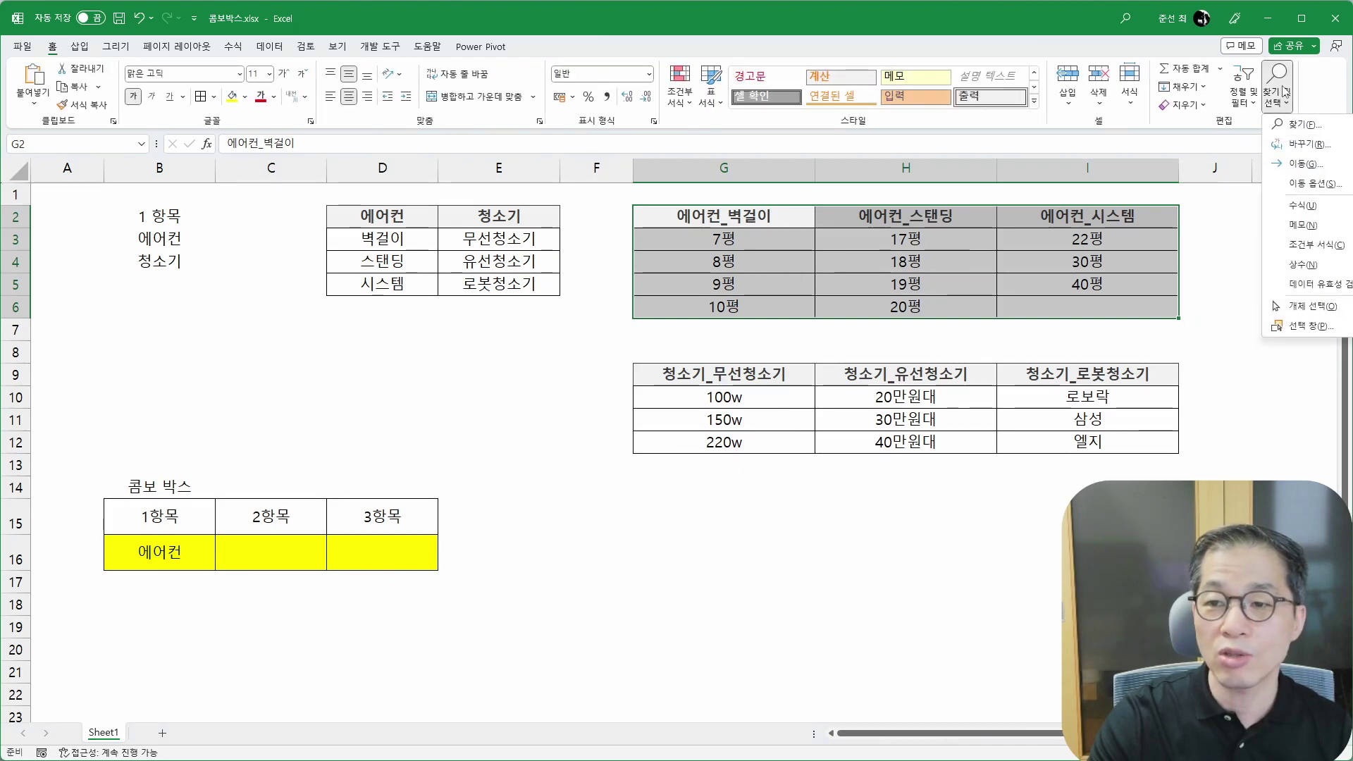
click(1312, 185)
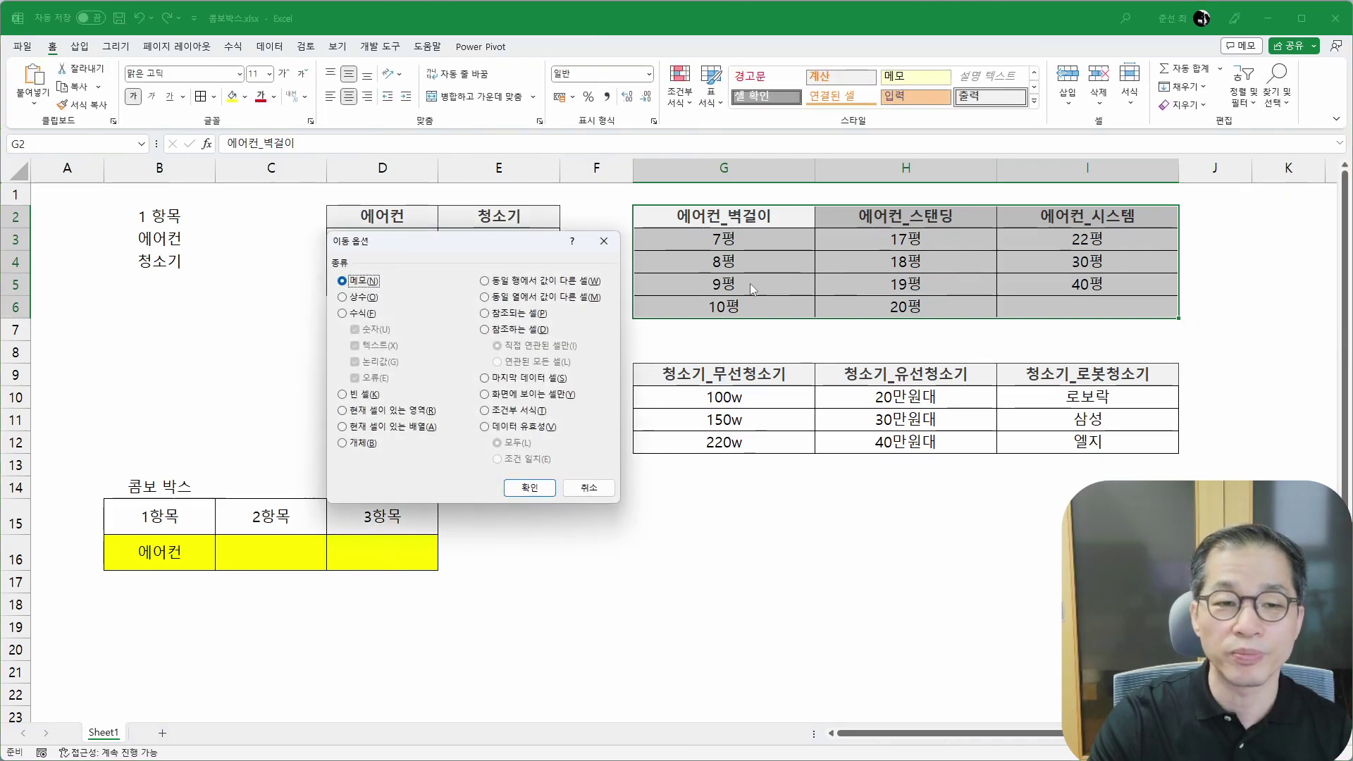
click(356, 301)
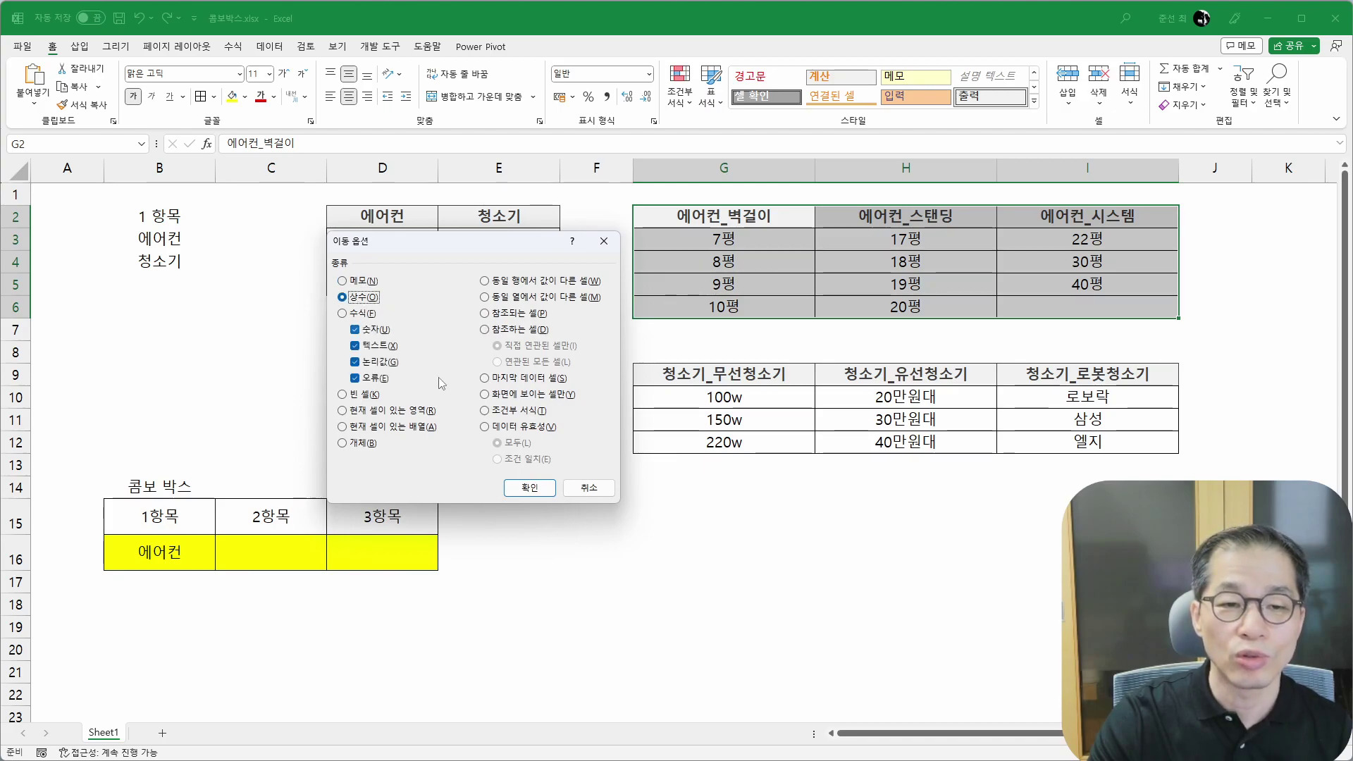
click(529, 488)
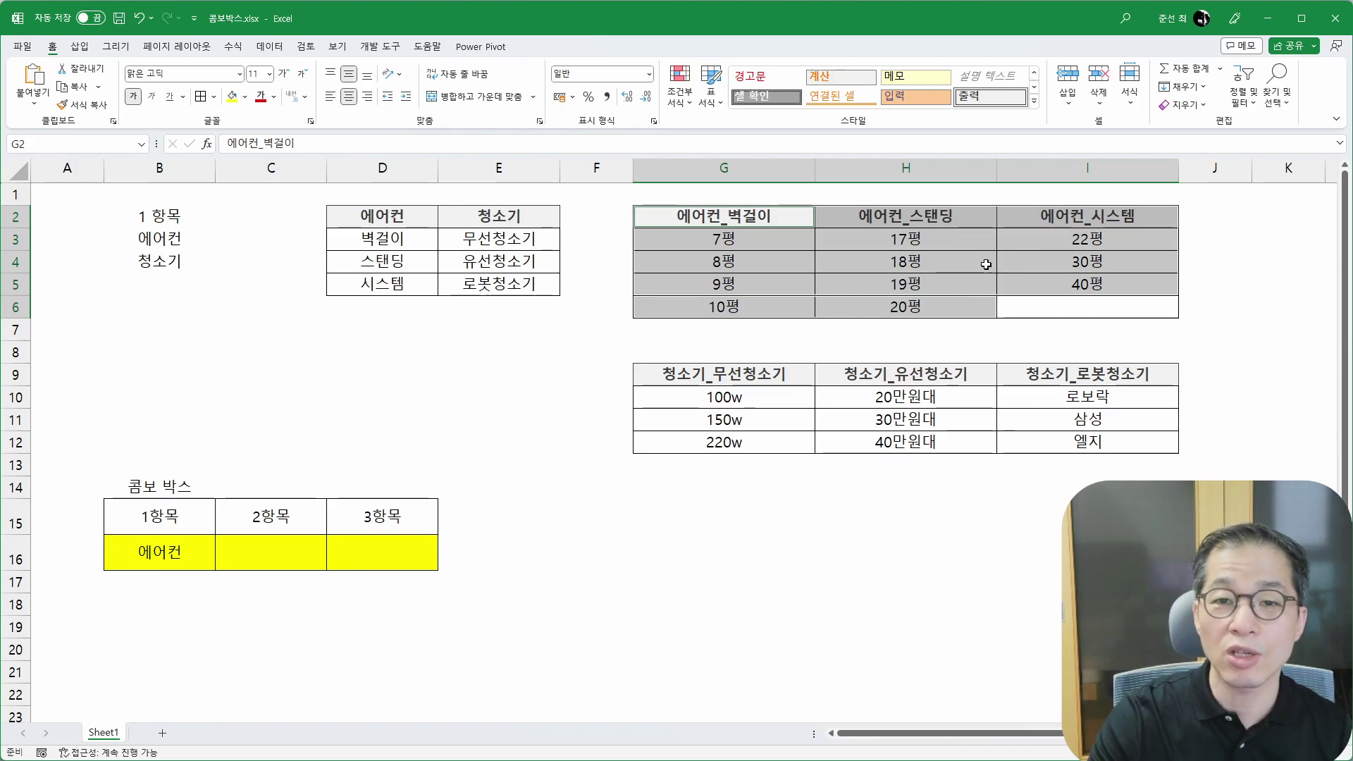
click(1273, 107)
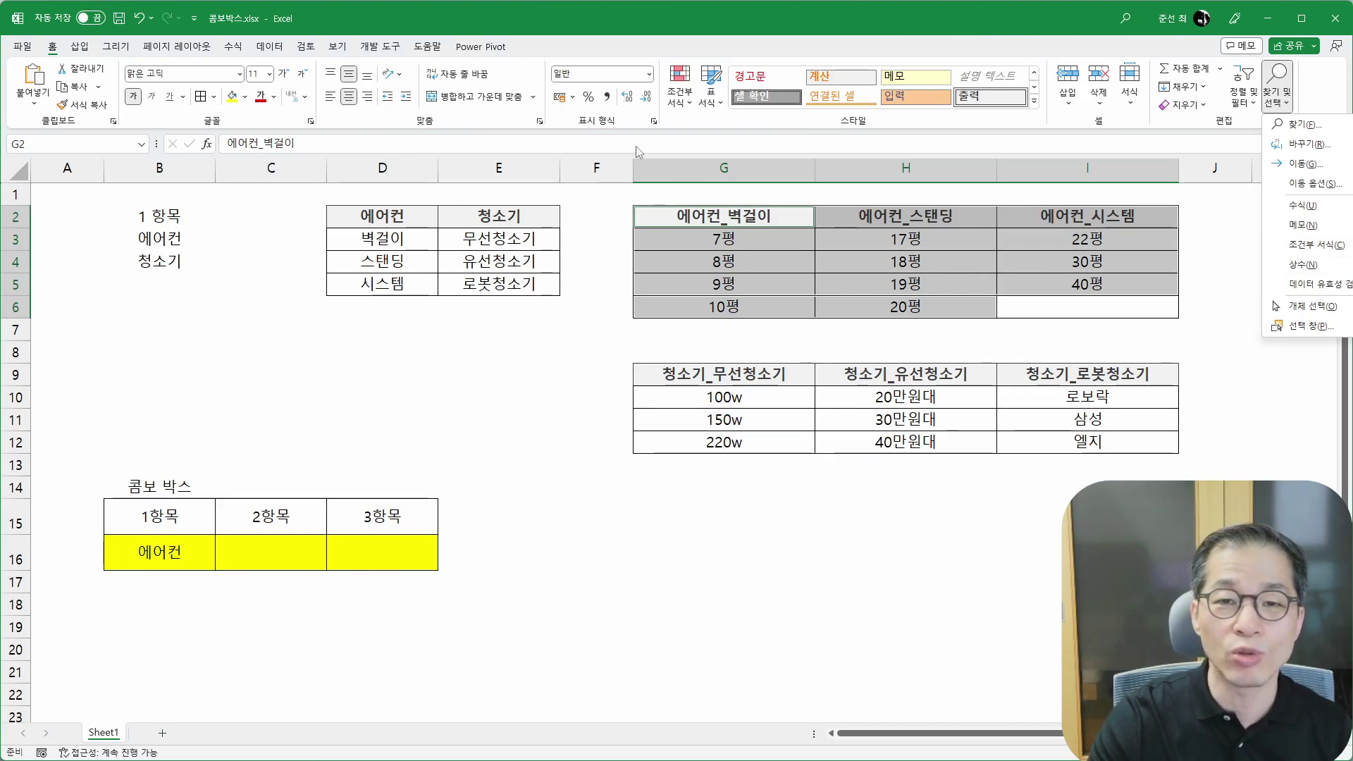
click(636, 28)
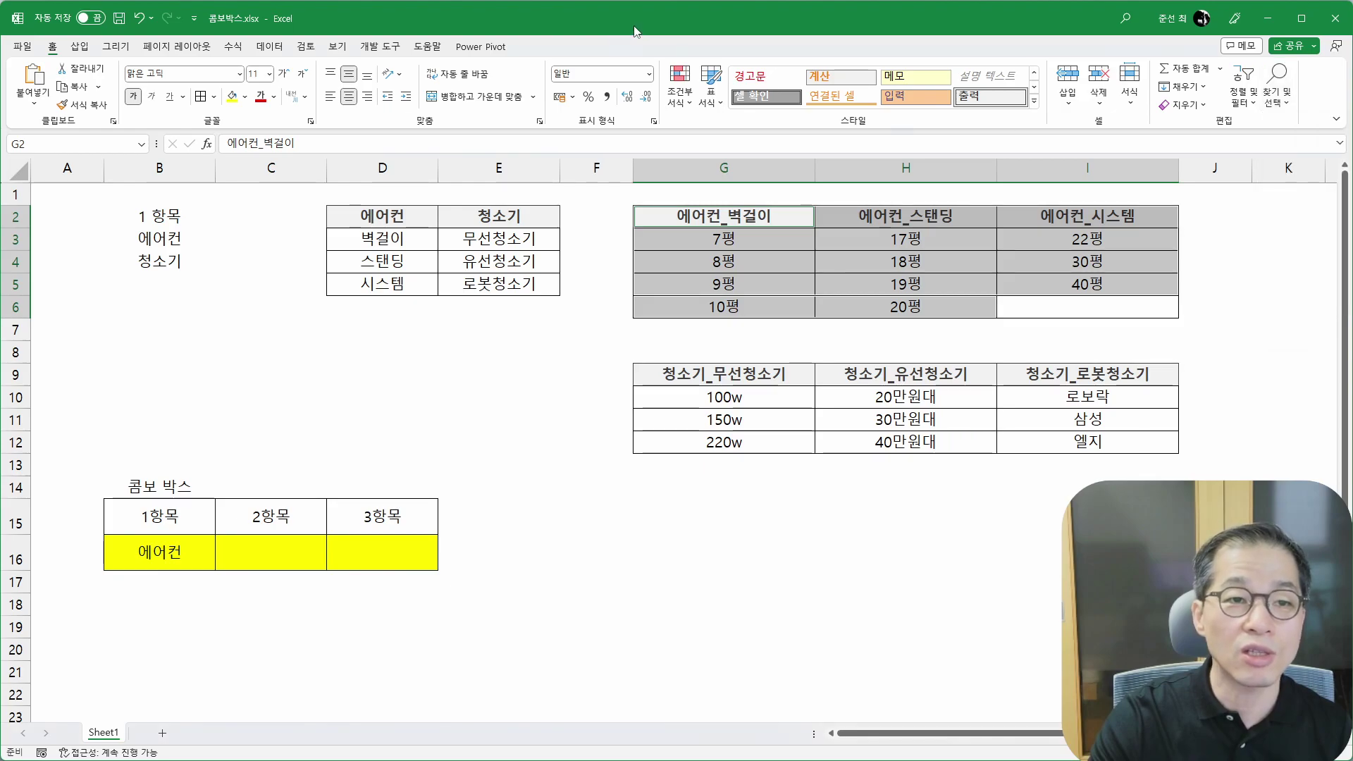
Step: Try to create names for the selected 에어컨 detail cells from the top row only
click(231, 48)
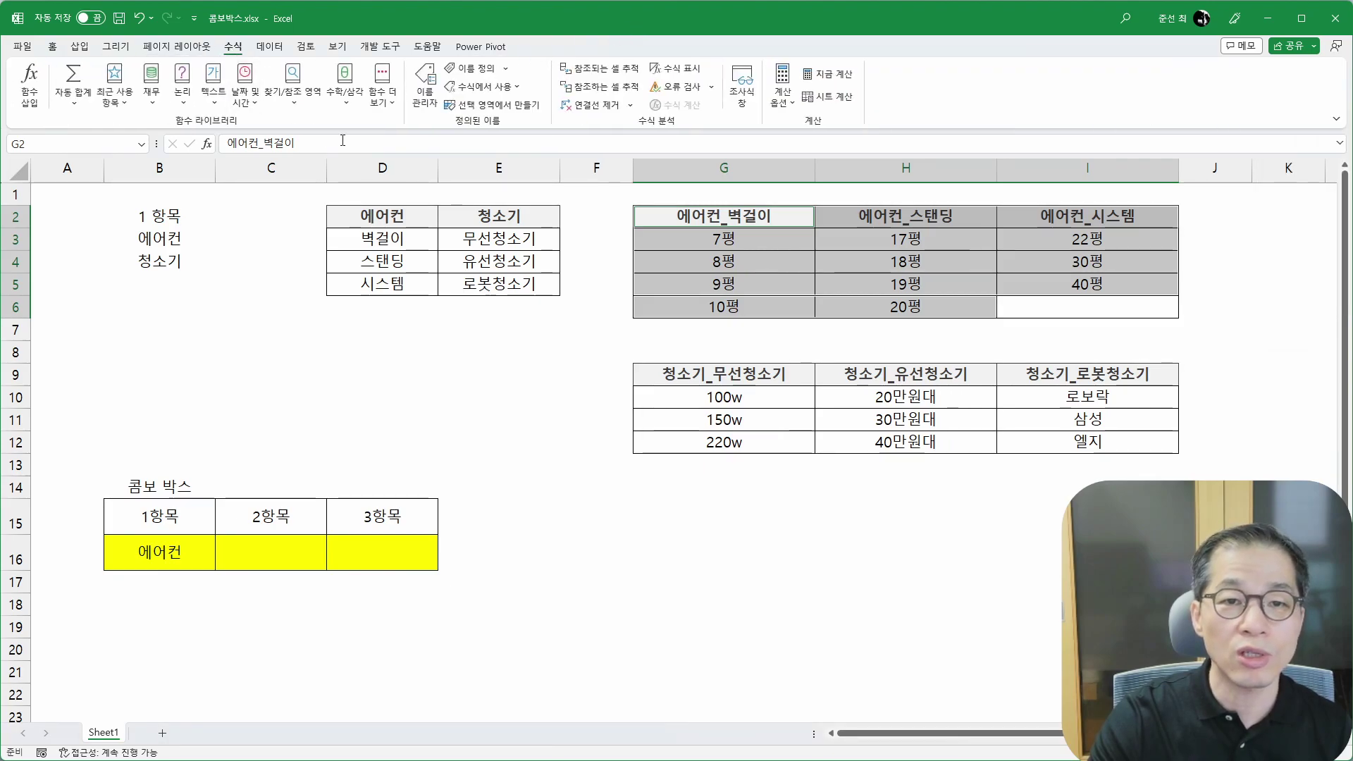
click(491, 104)
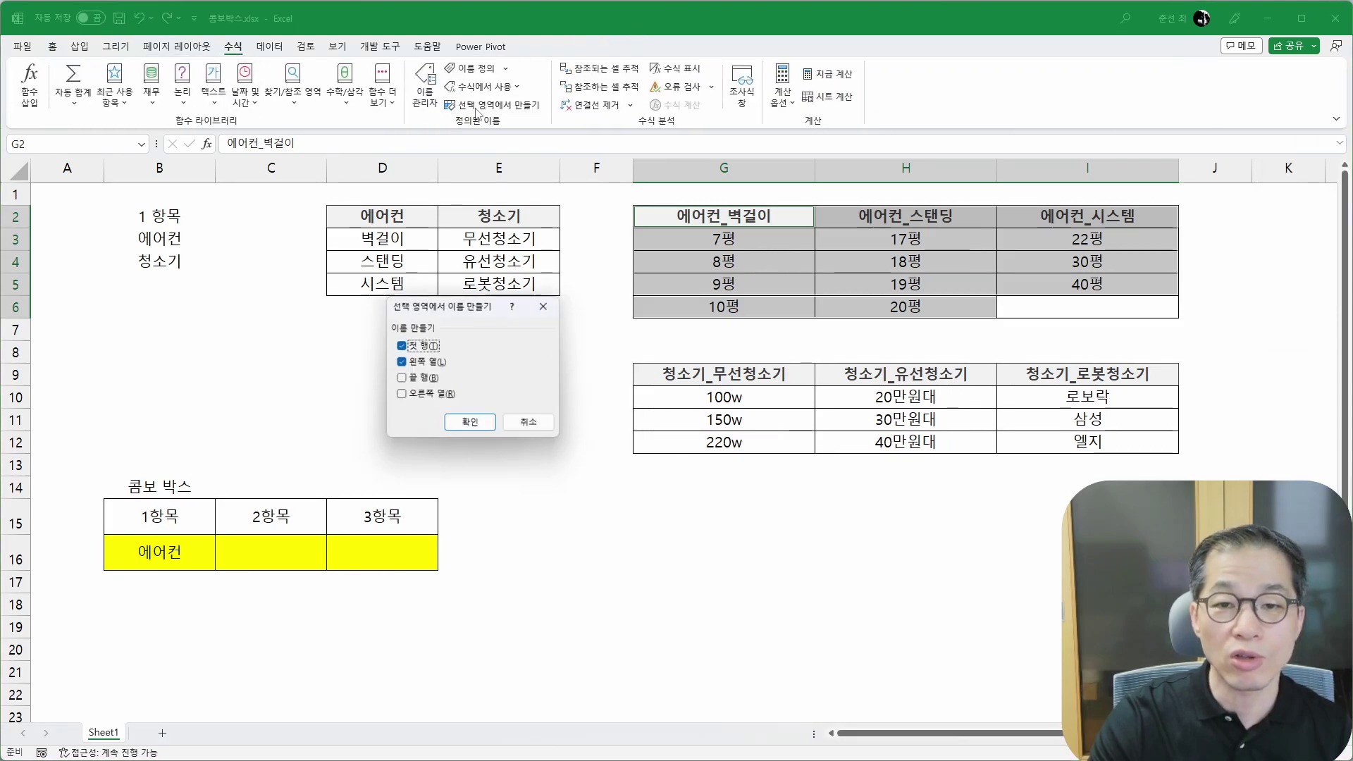
click(430, 363)
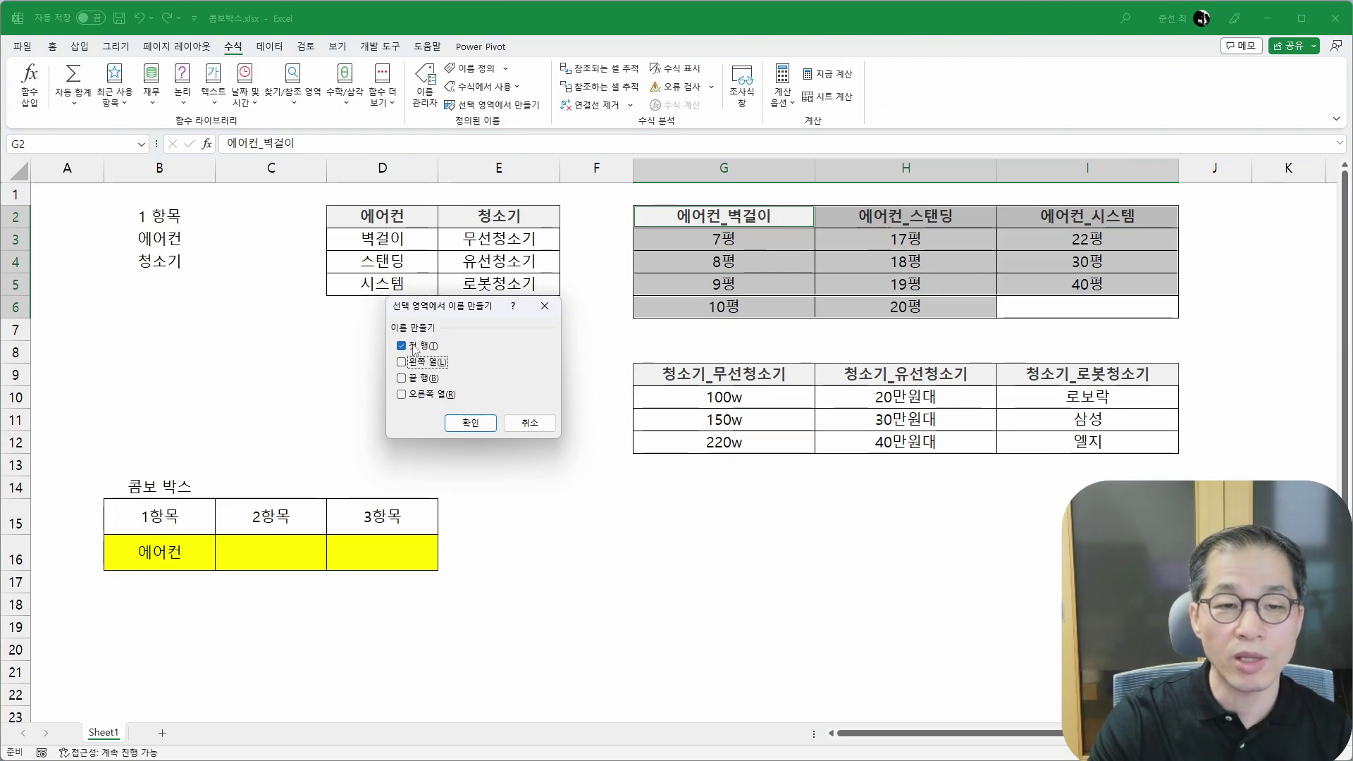
click(470, 423)
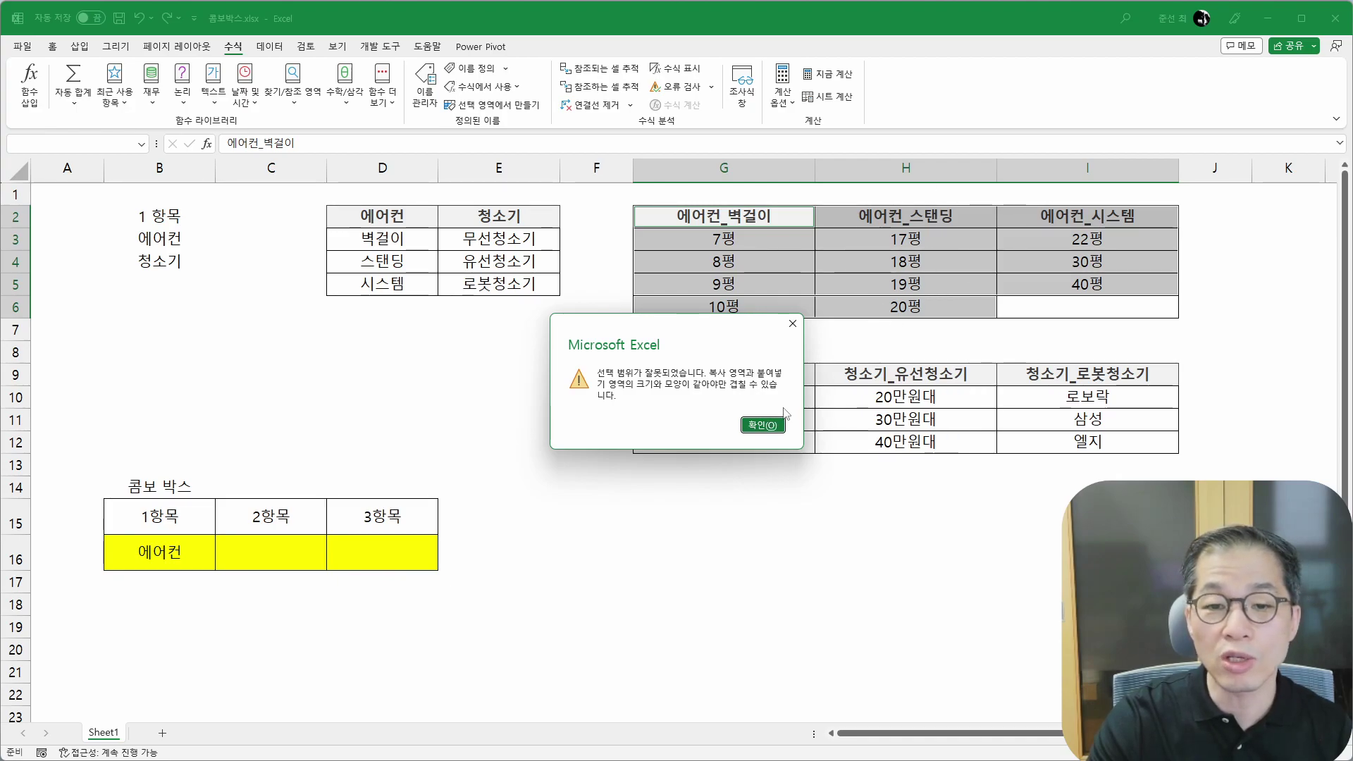
click(763, 425)
Step: Create names from the top row for G2:G6, H2:H6 and I2:I5 together, replacing the existing definitions of 에어컨_벽걸이 and 에어컨_스탠딩
drag(758, 220, 766, 313)
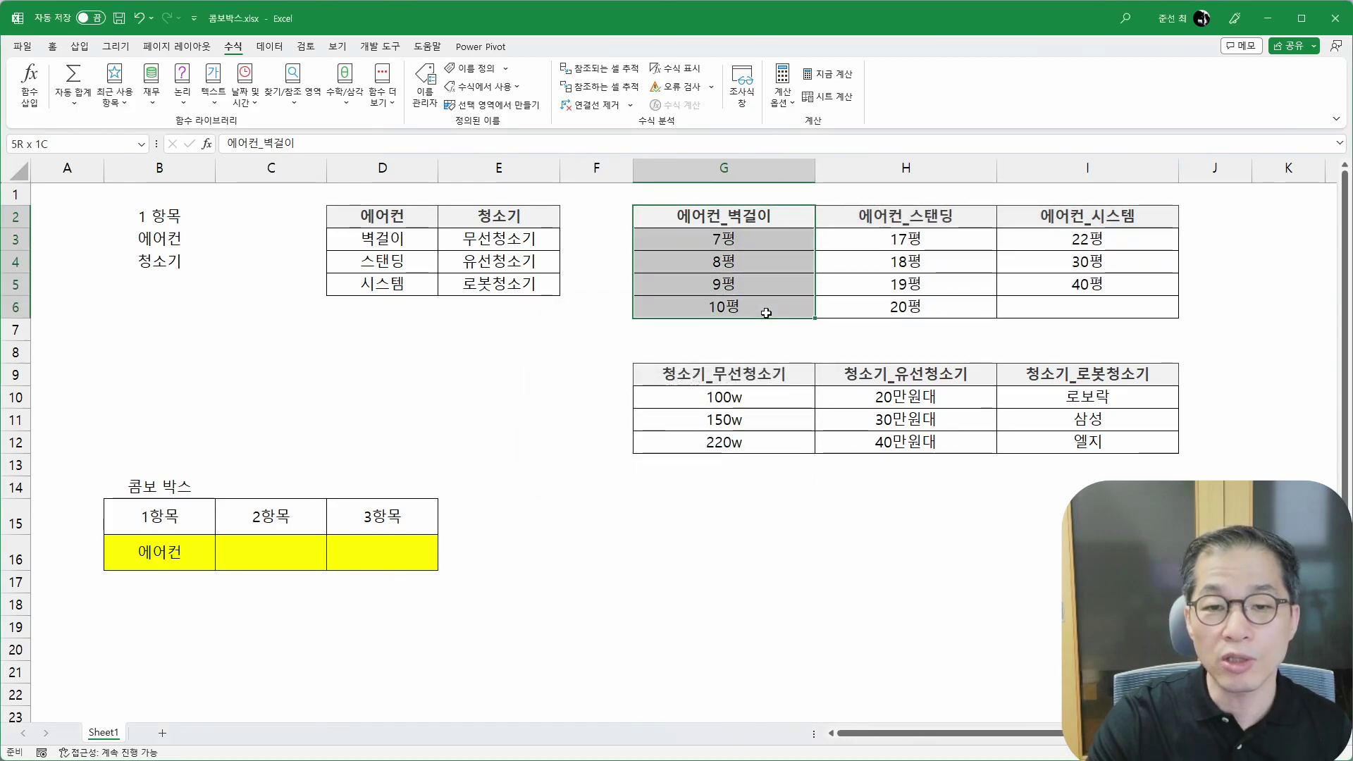
drag(951, 223, 957, 314)
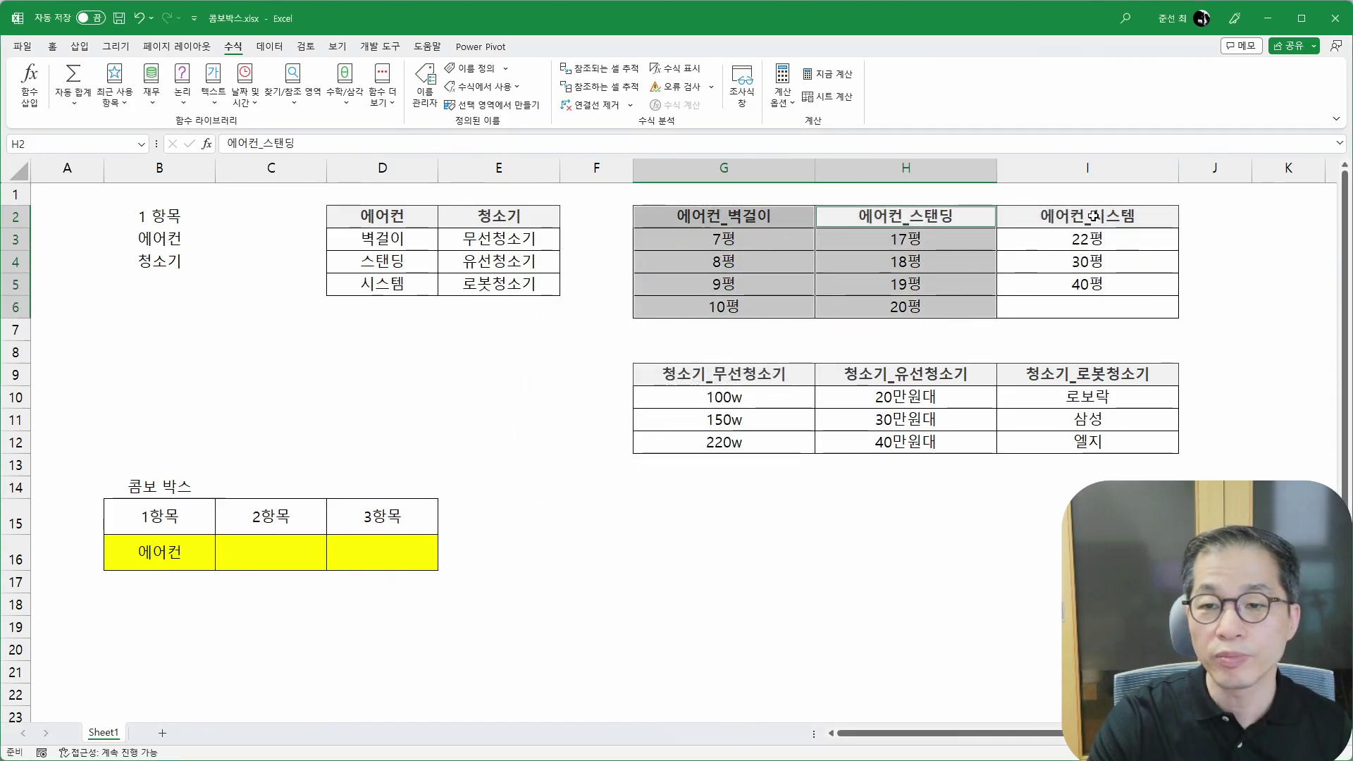
drag(1093, 216, 1096, 277)
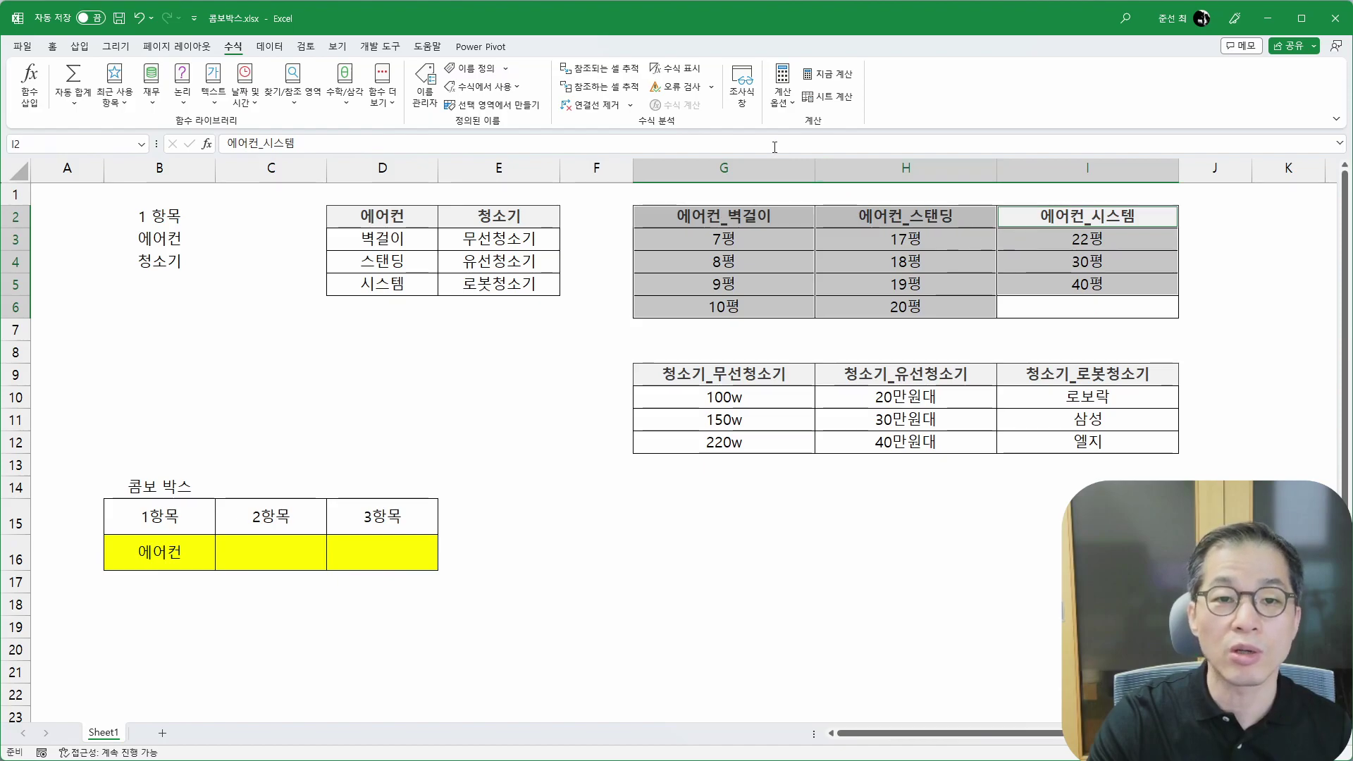
click(486, 106)
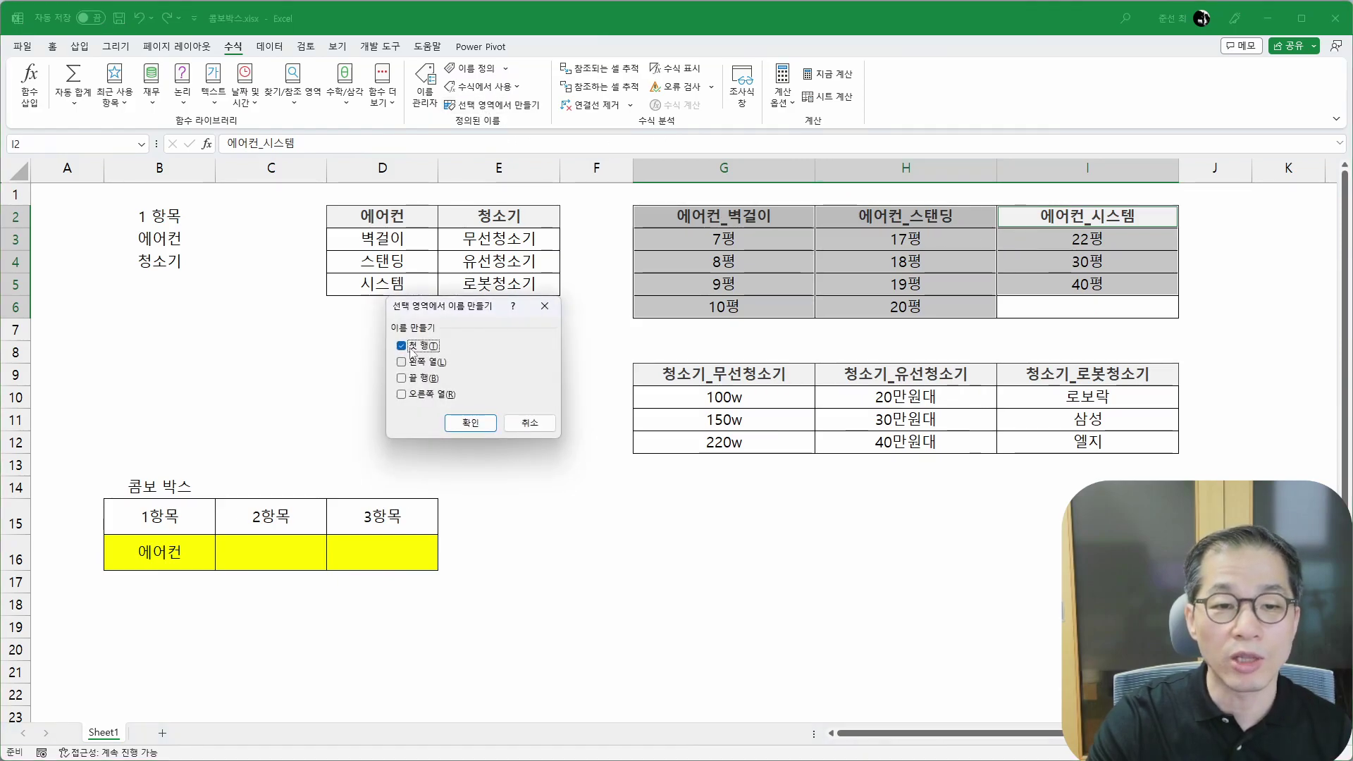
click(471, 427)
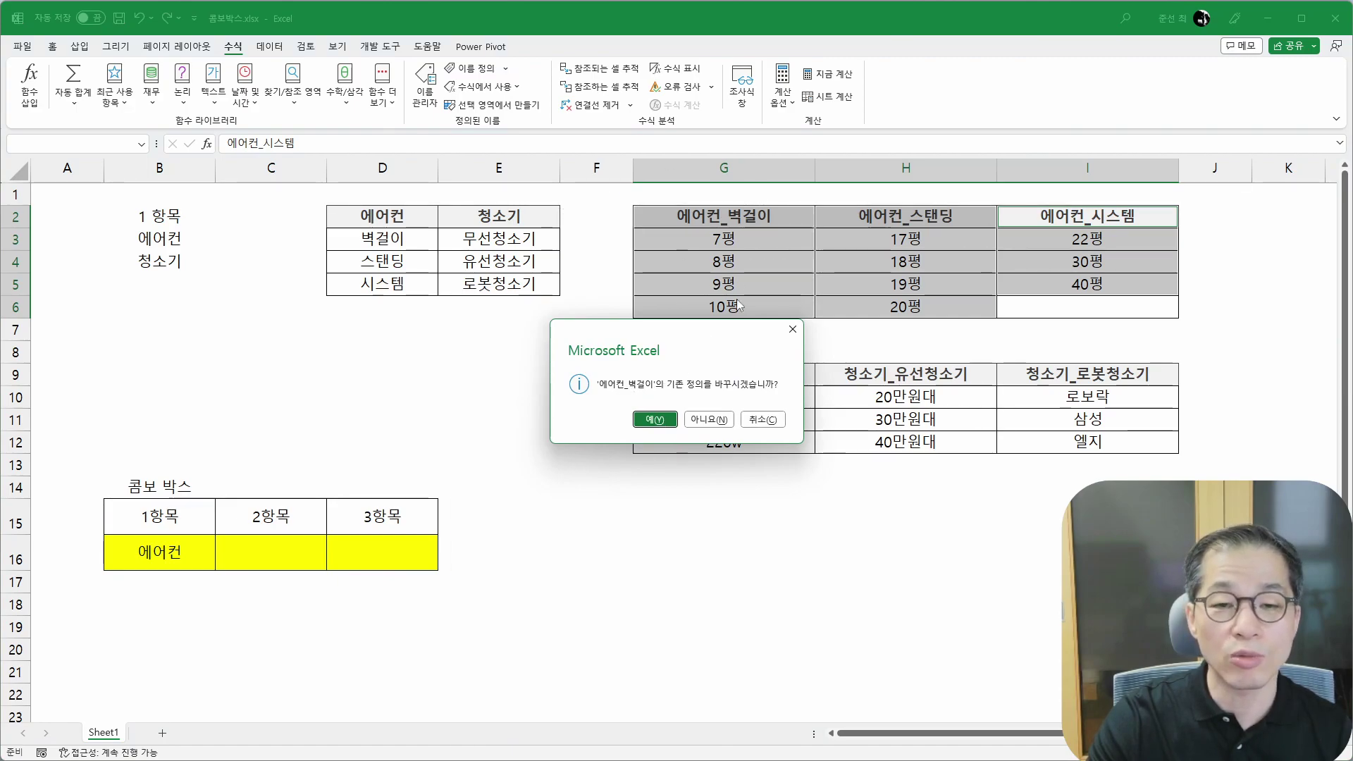
click(664, 423)
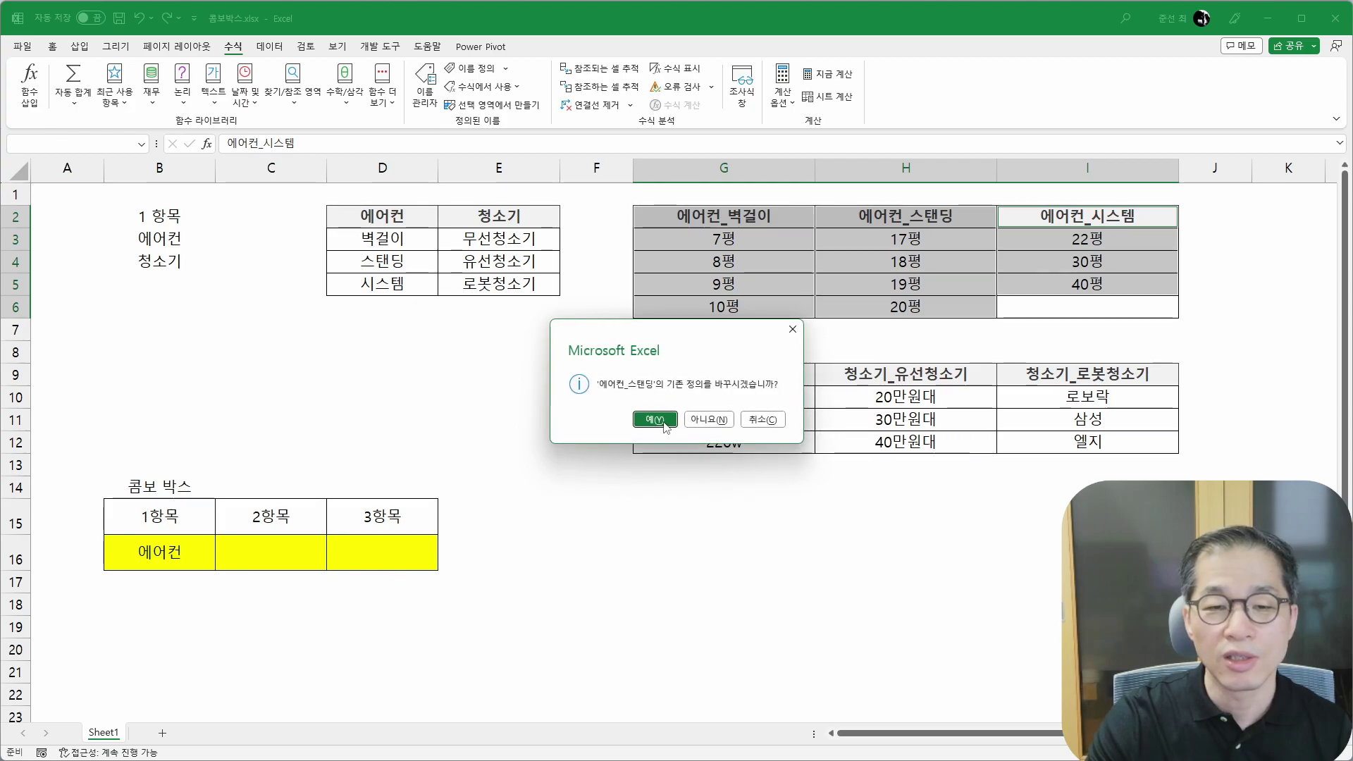
click(664, 423)
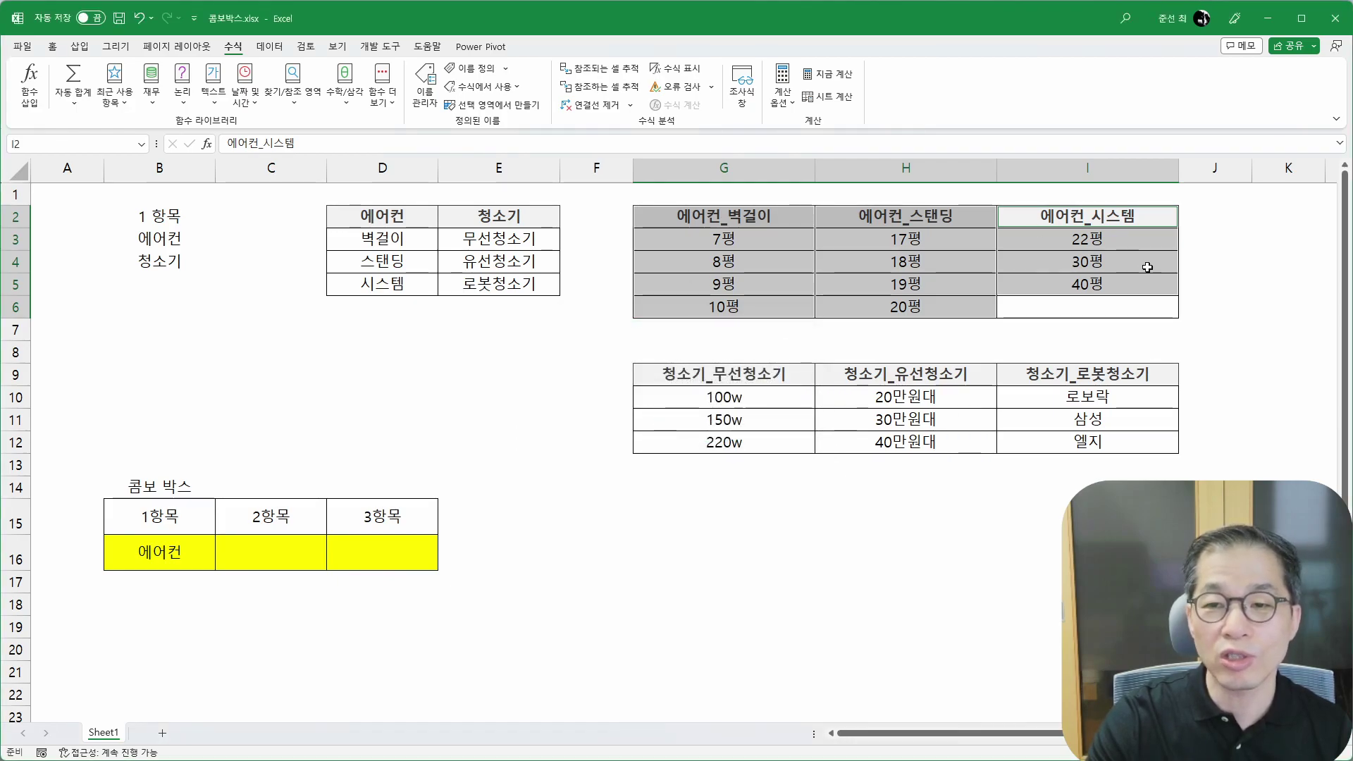
Step: Check the cell ranges covered by the names 에어컨_벽걸이, 에어컨_스탠딩 and 에어컨_시스템
click(986, 289)
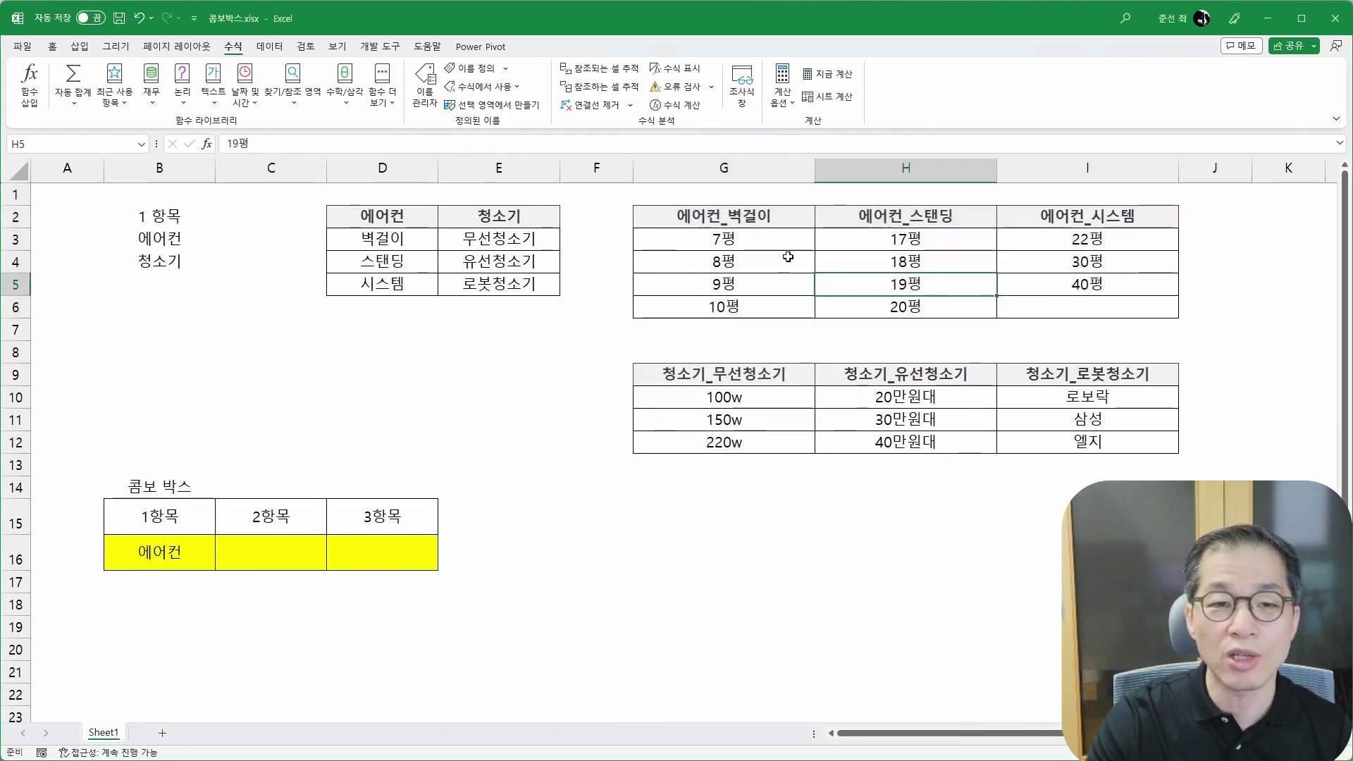
click(140, 144)
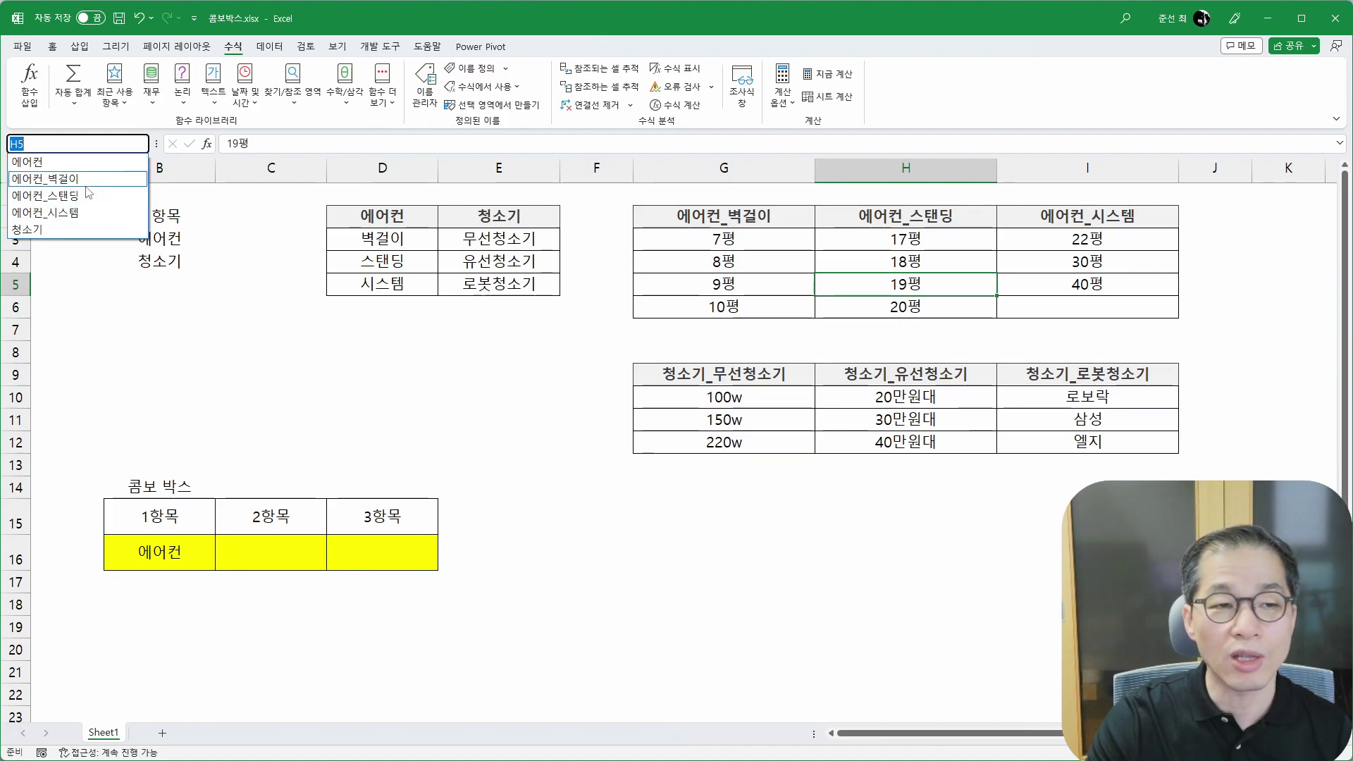
click(85, 180)
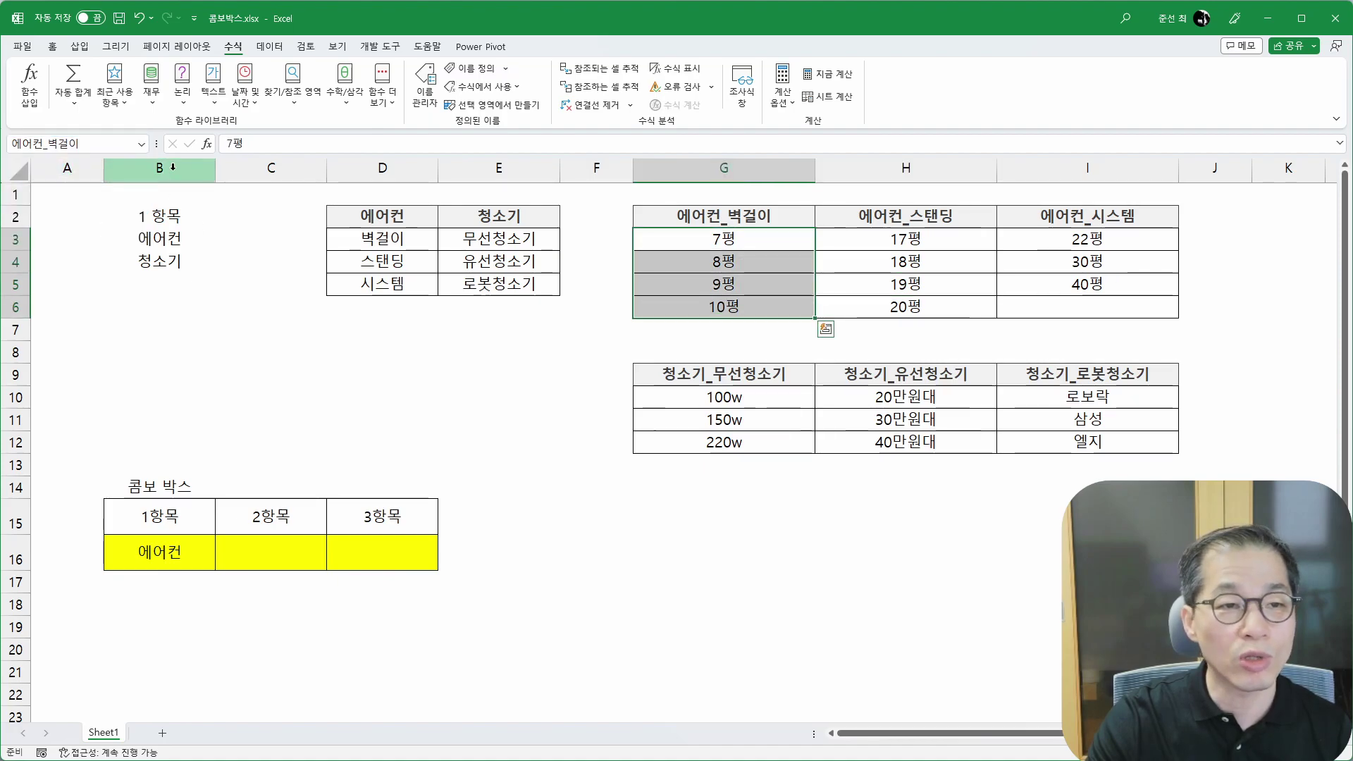
click(141, 144)
click(121, 201)
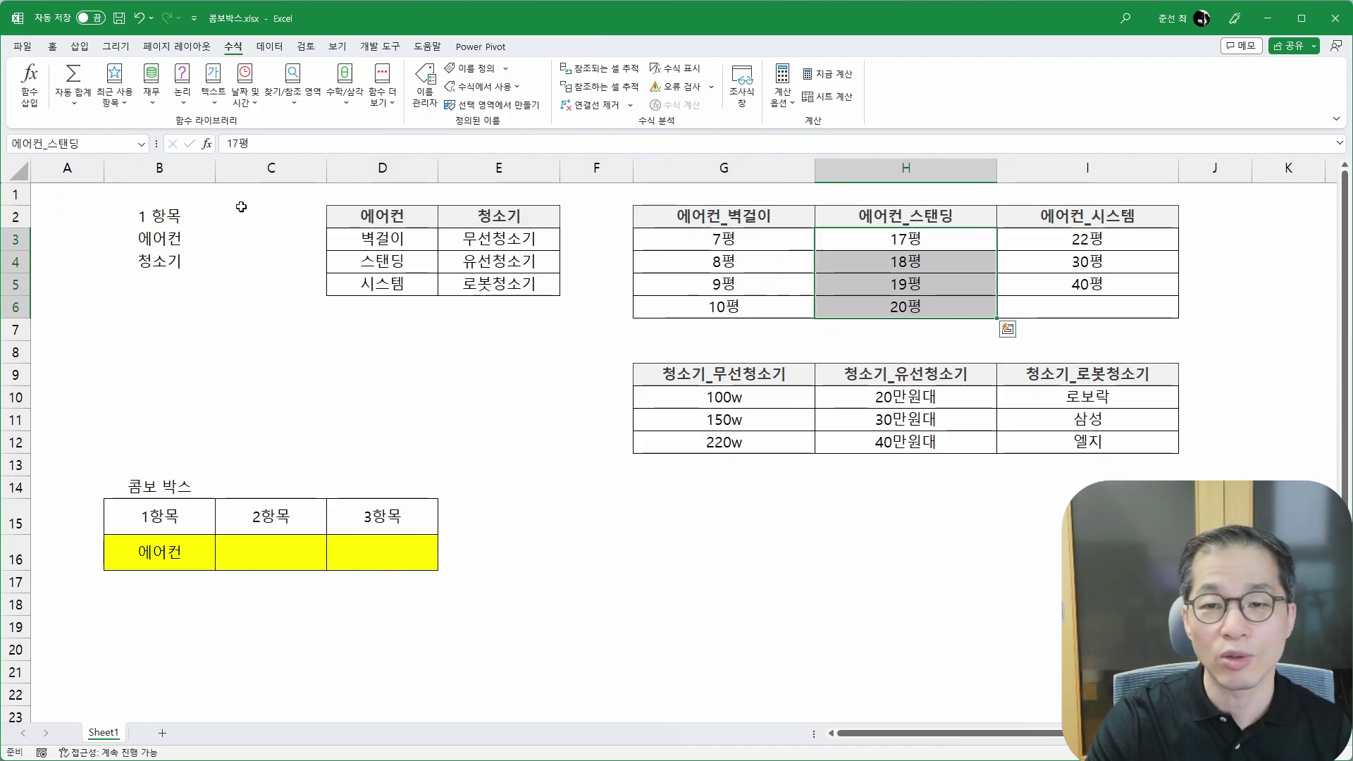
click(142, 144)
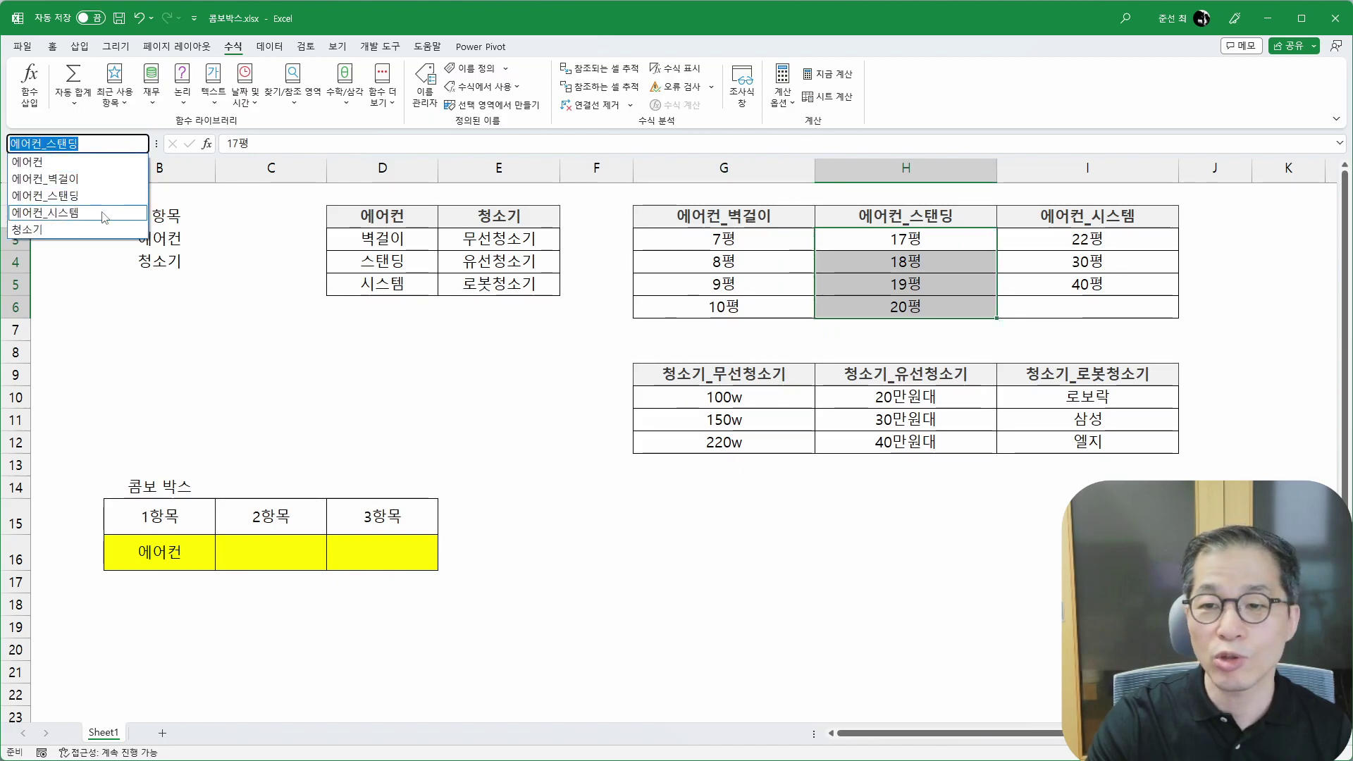
click(78, 217)
Step: Create names for the 청소기 detail table G9:I12 from the top row only and check the list of names
drag(712, 377, 1107, 434)
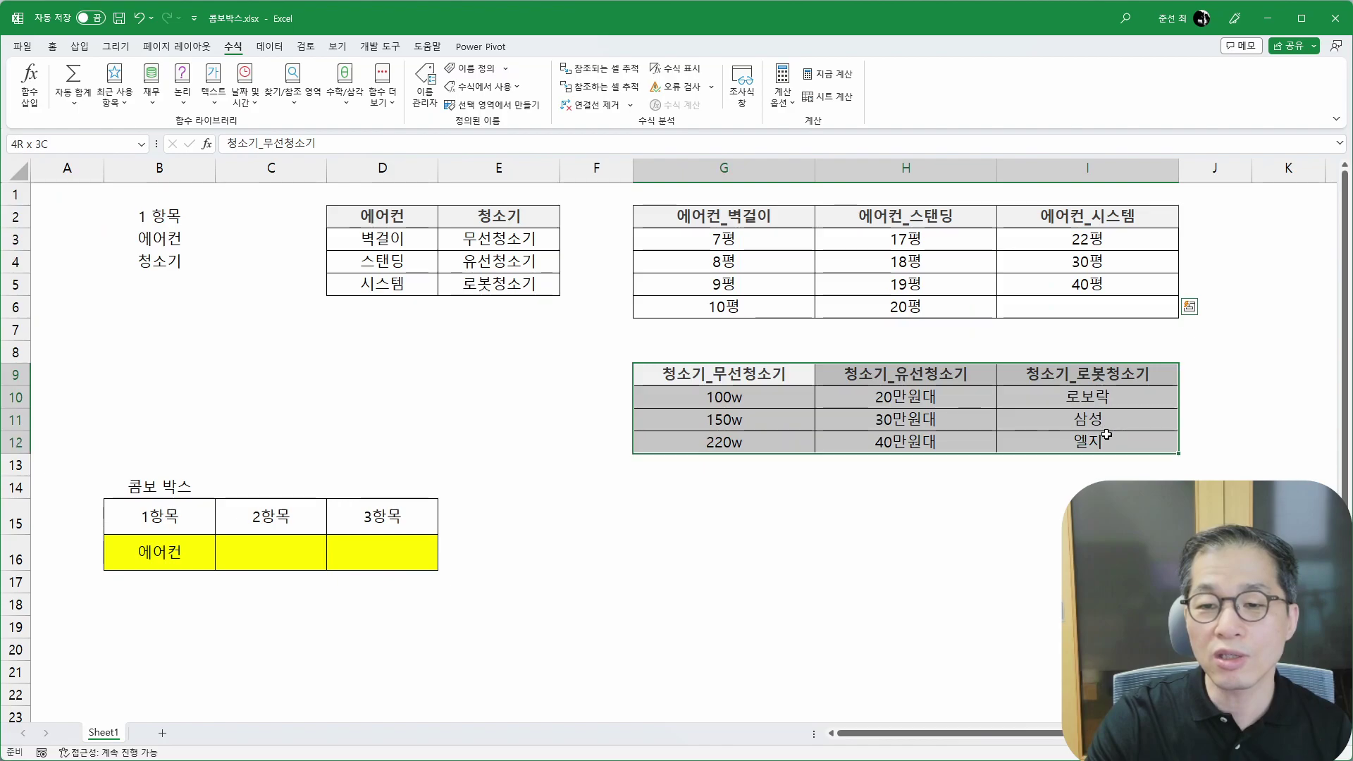
click(491, 104)
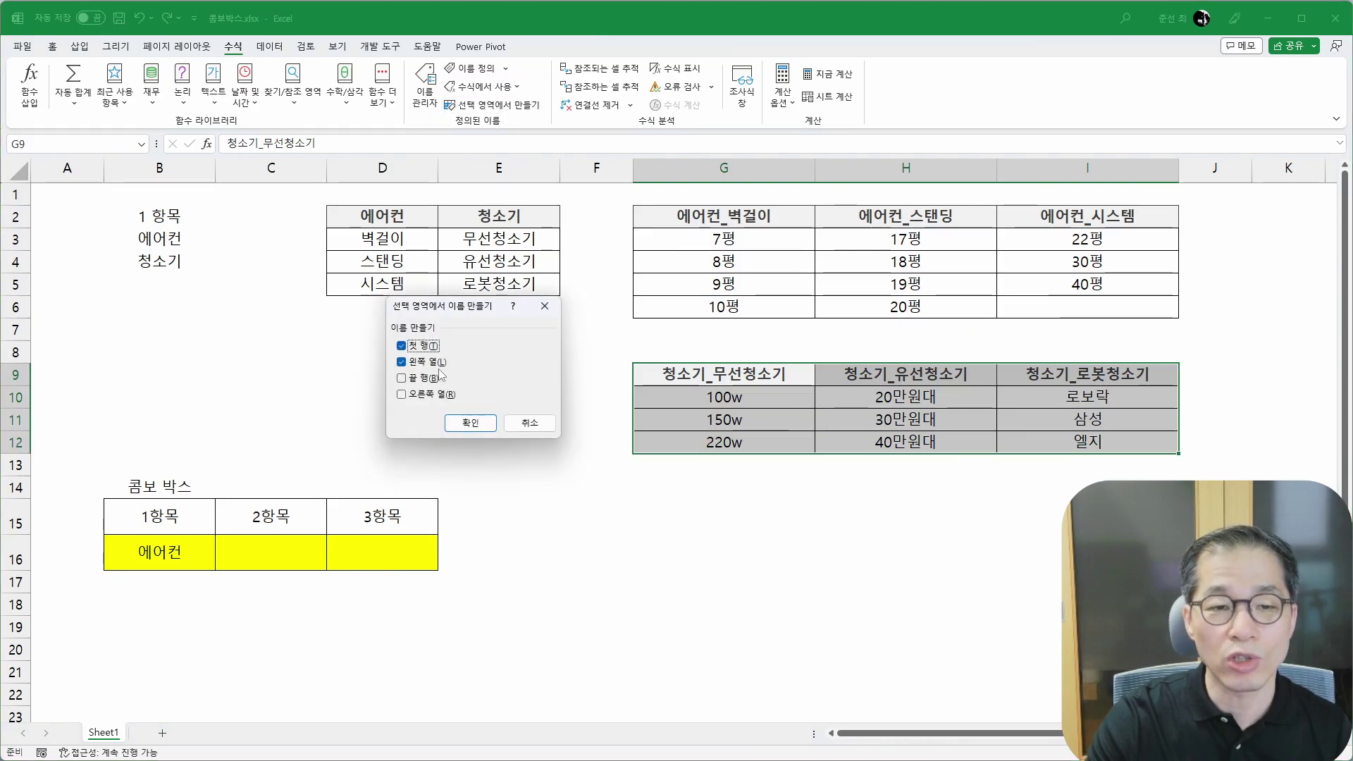
click(433, 363)
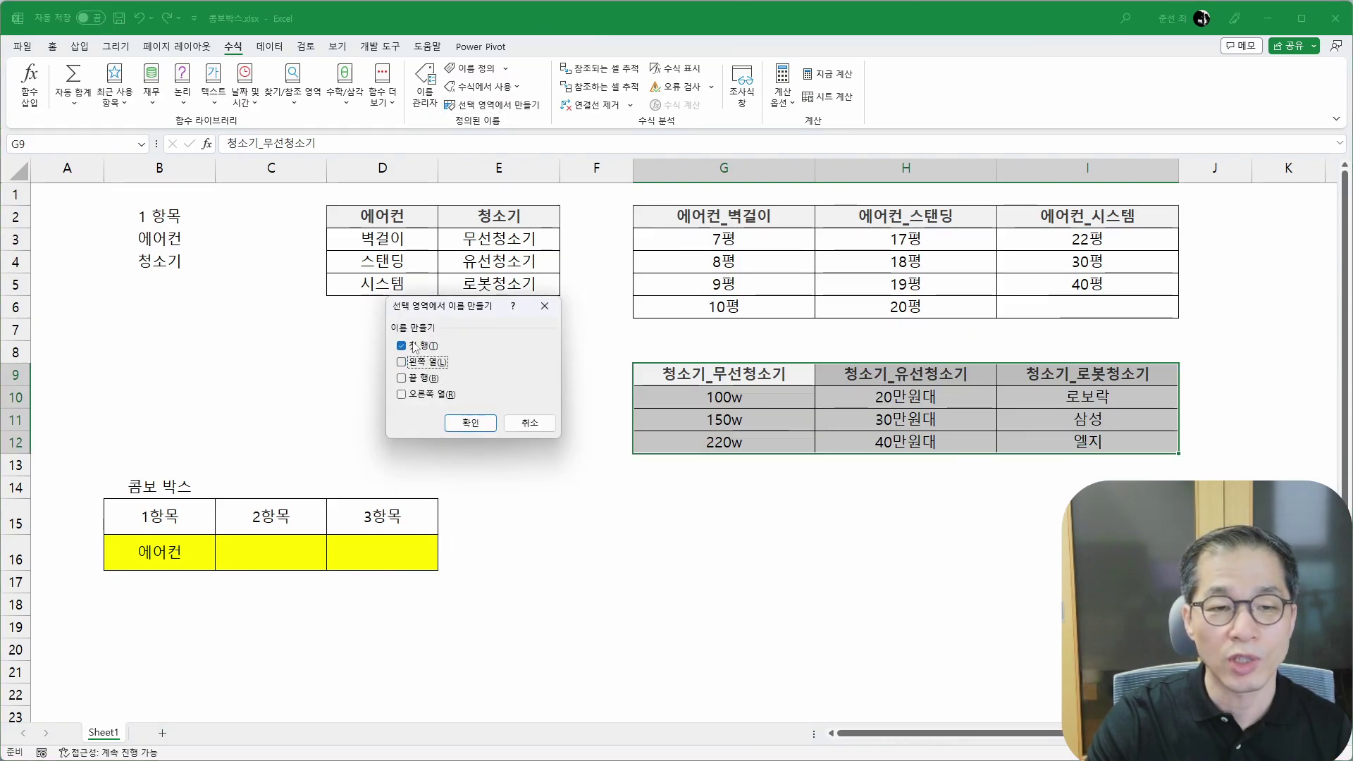
click(466, 425)
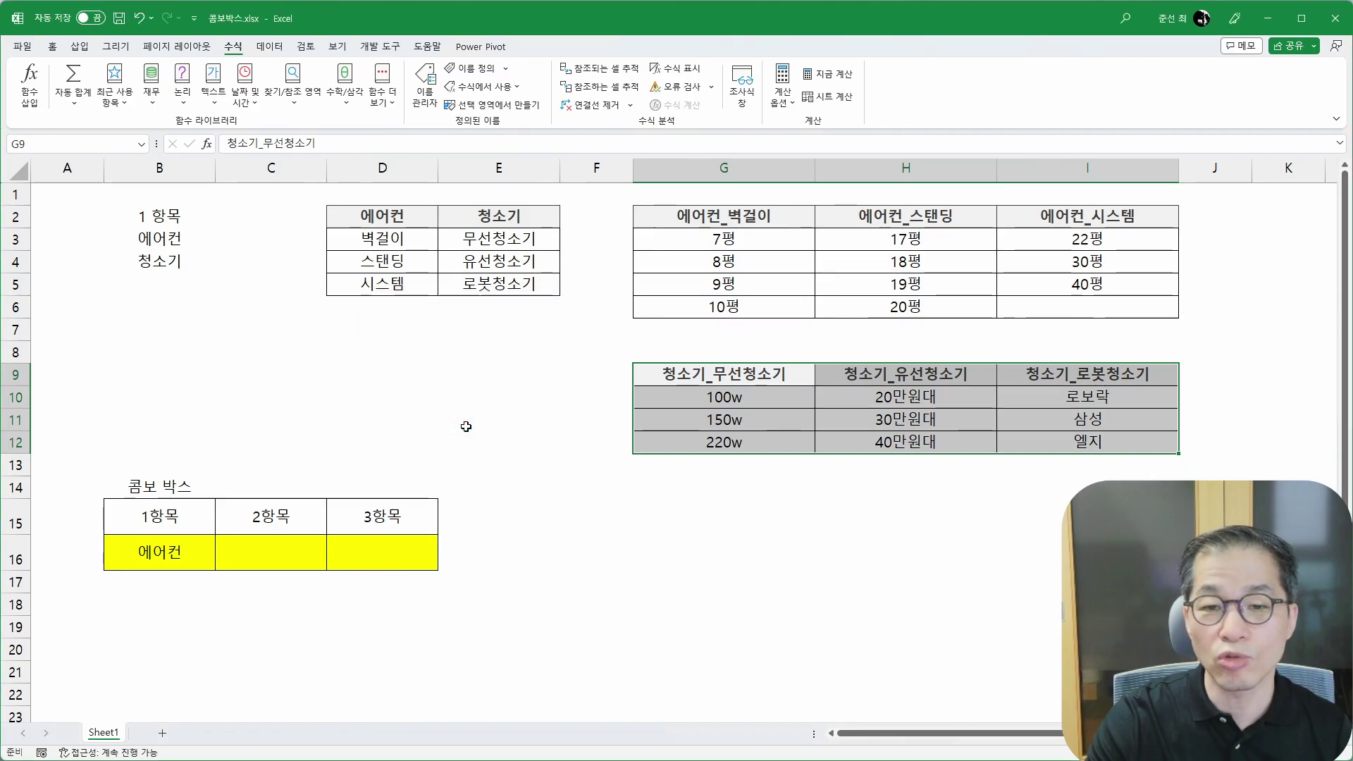
click(144, 144)
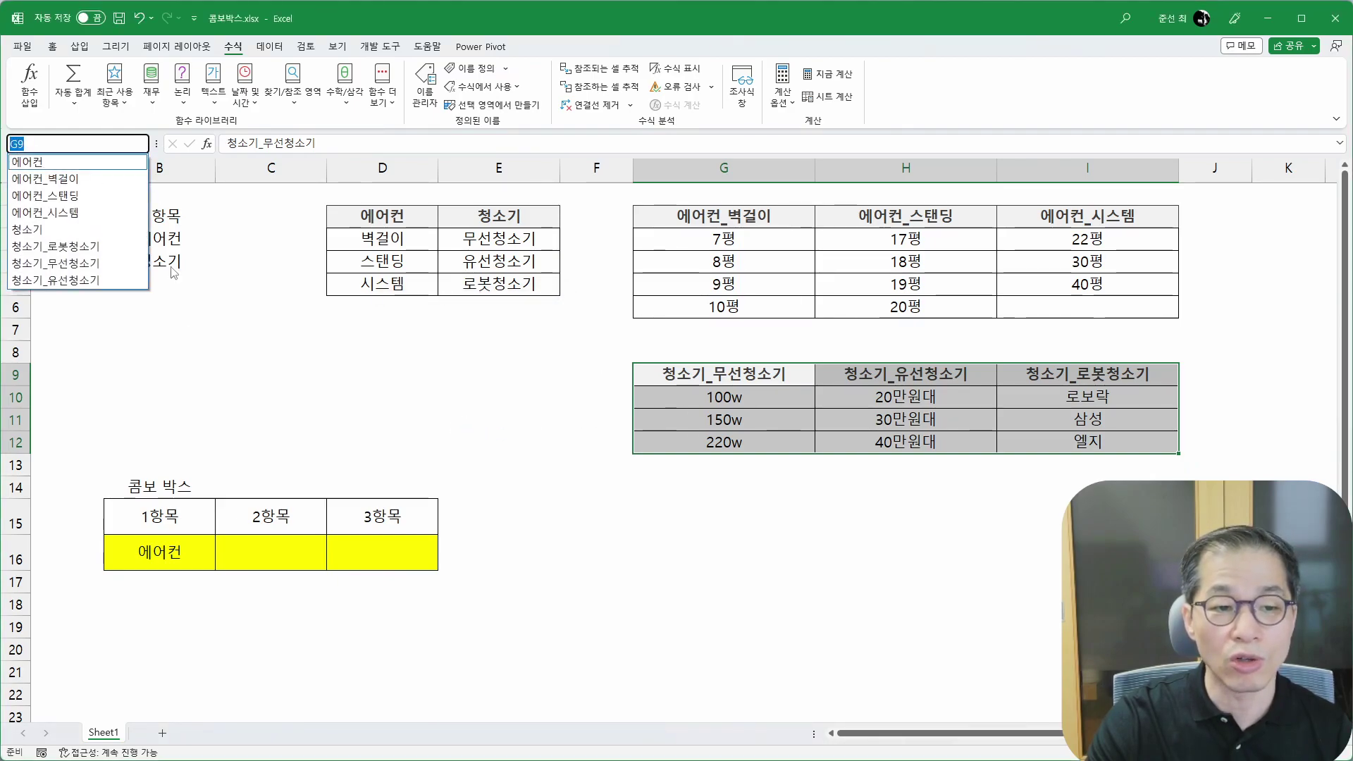
Step: Start a data validation rule for cell C16 under 2항목 and restrict it to a list (목록)
click(279, 550)
click(285, 552)
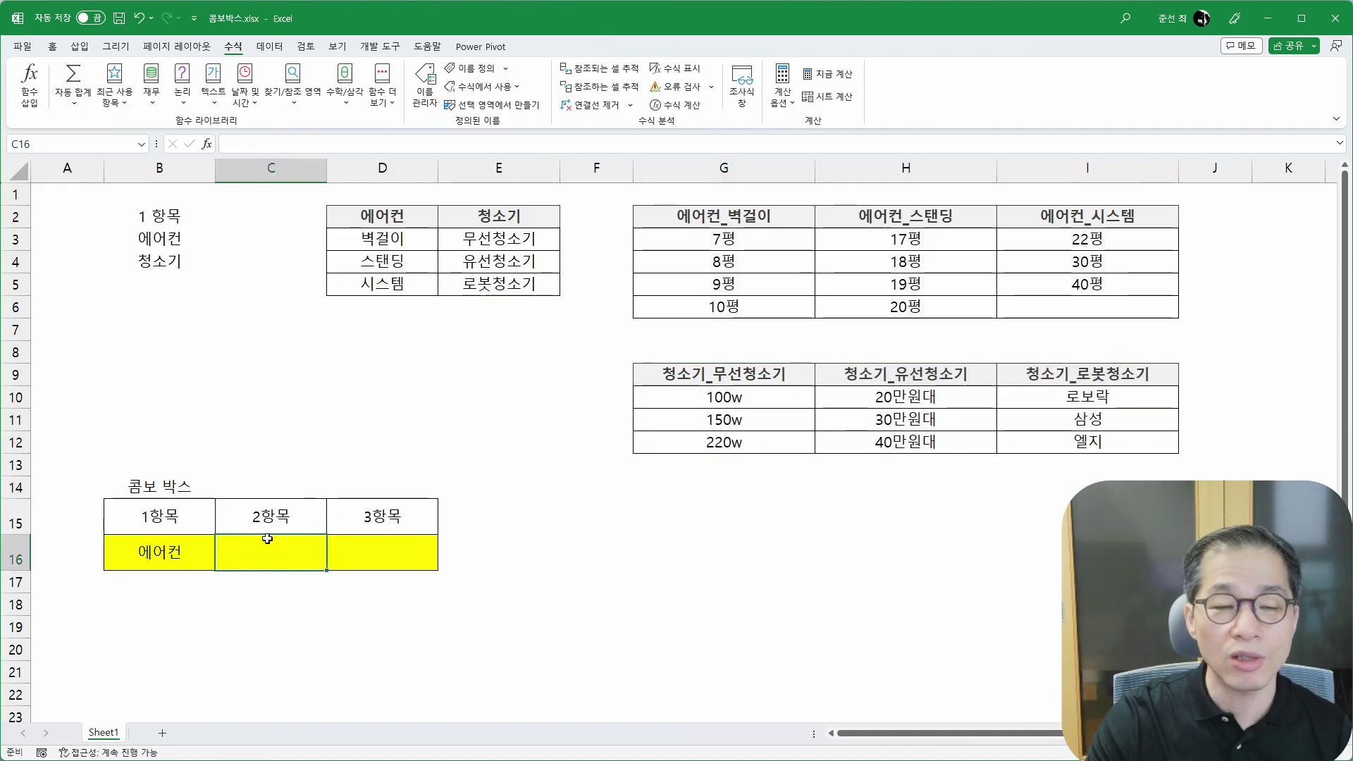
scroll(463, 286, down, 1)
scroll(463, 286, down, 2)
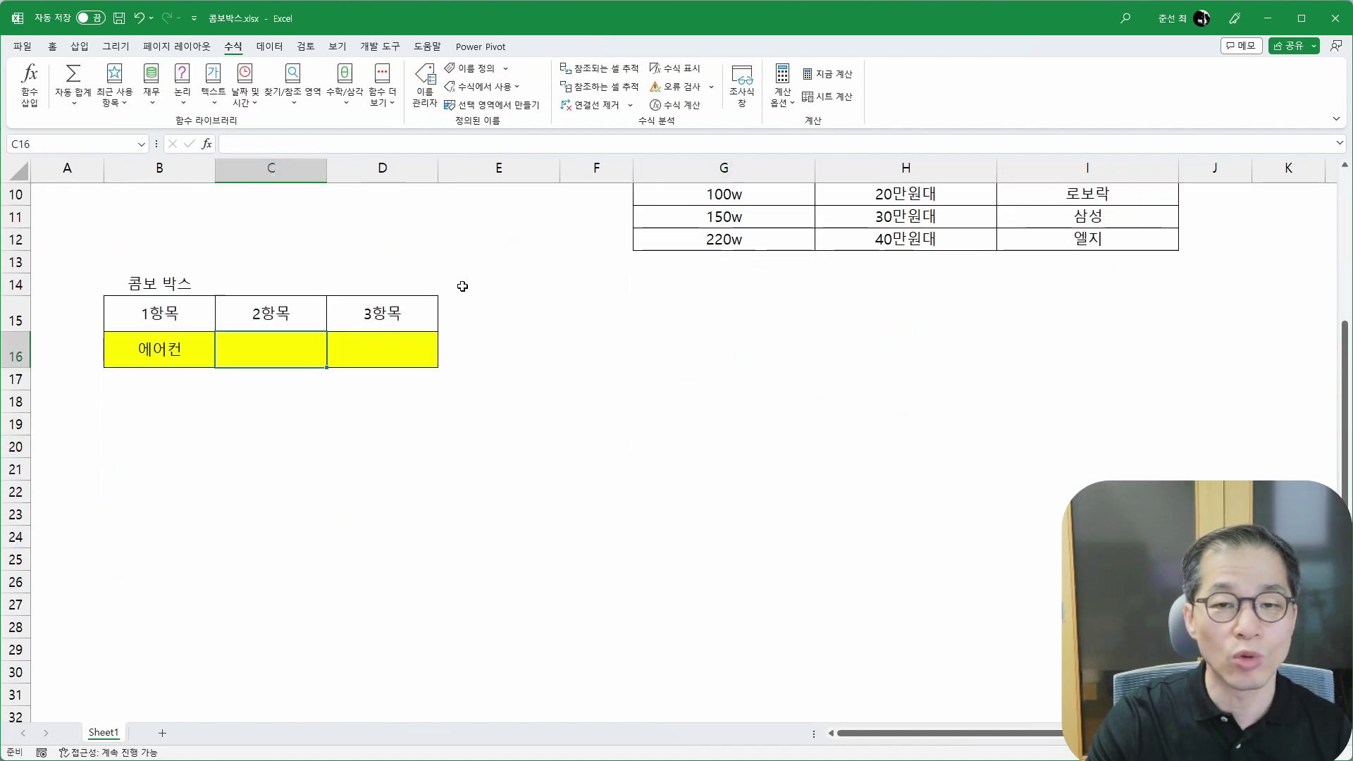
scroll(463, 286, down, 1)
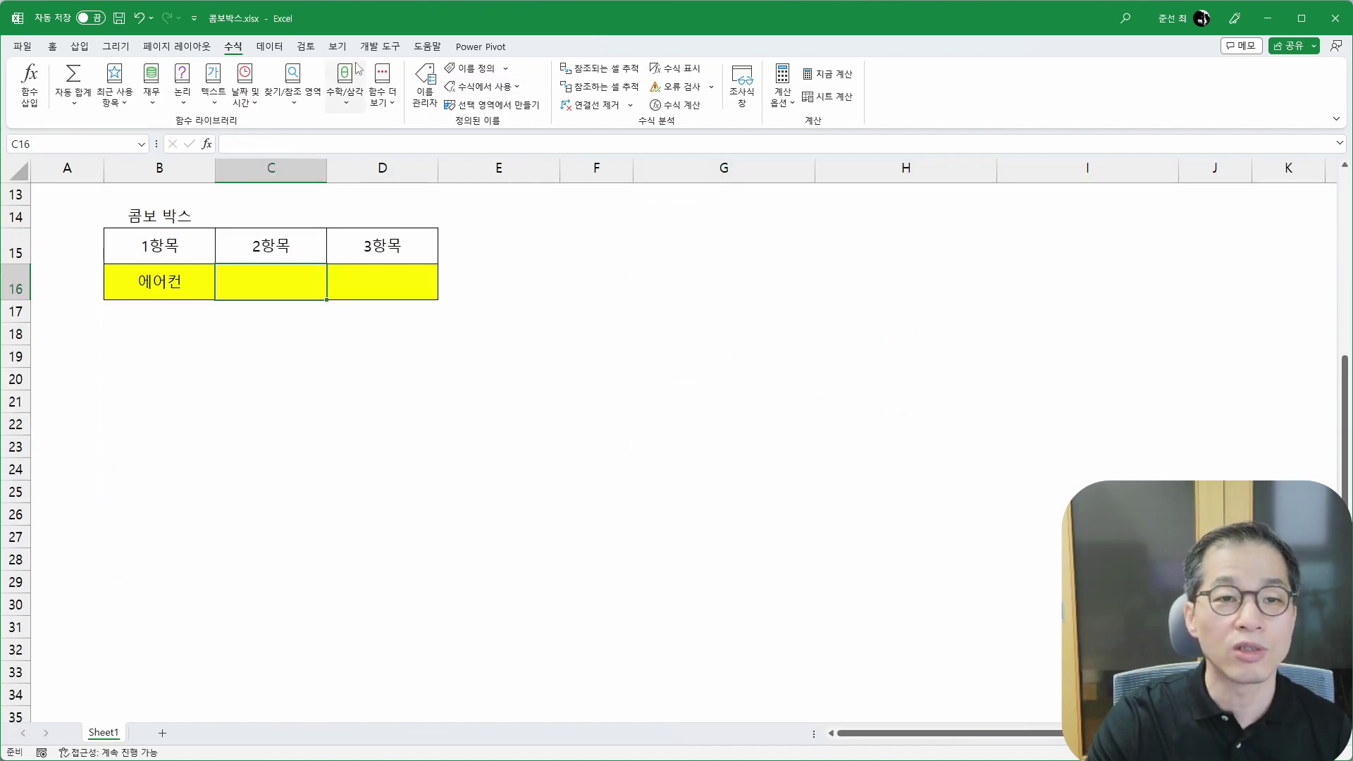
click(268, 47)
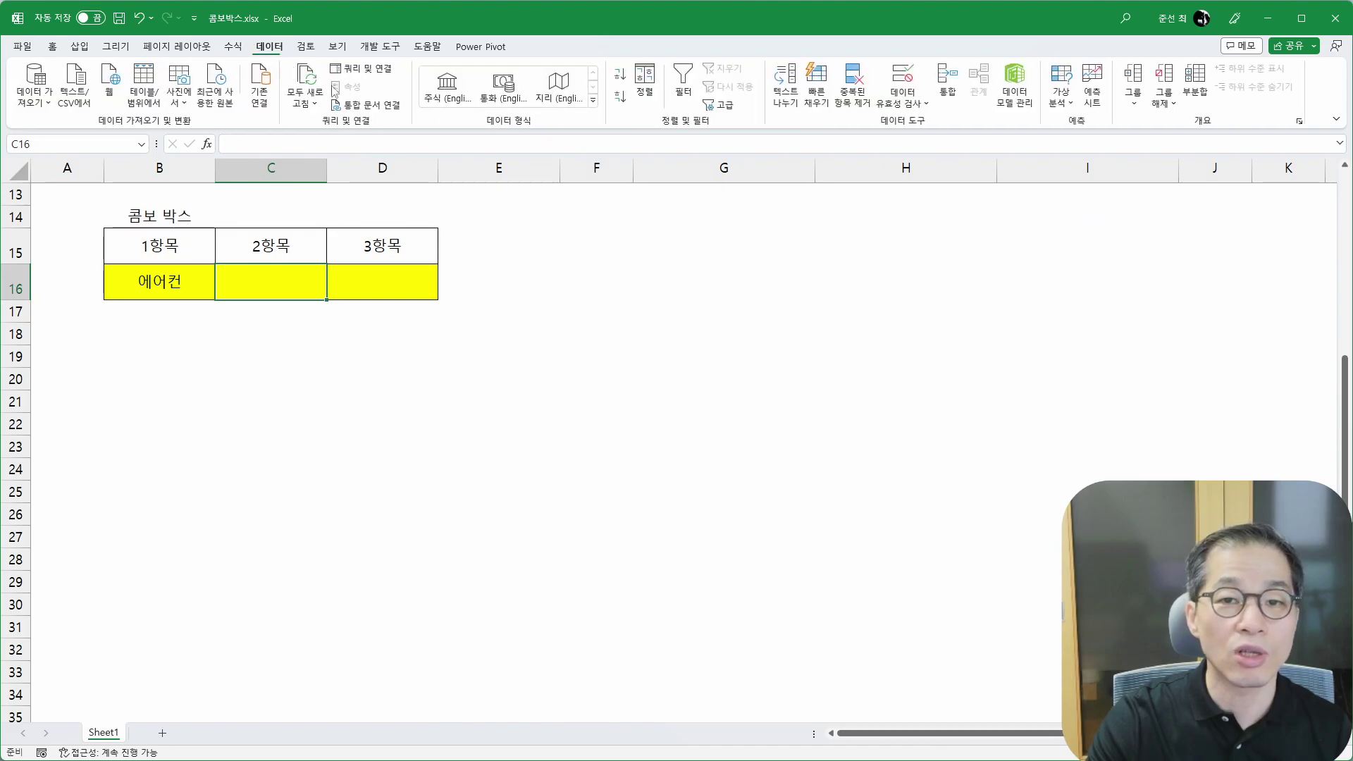
click(902, 75)
drag(475, 255, 609, 242)
click(565, 316)
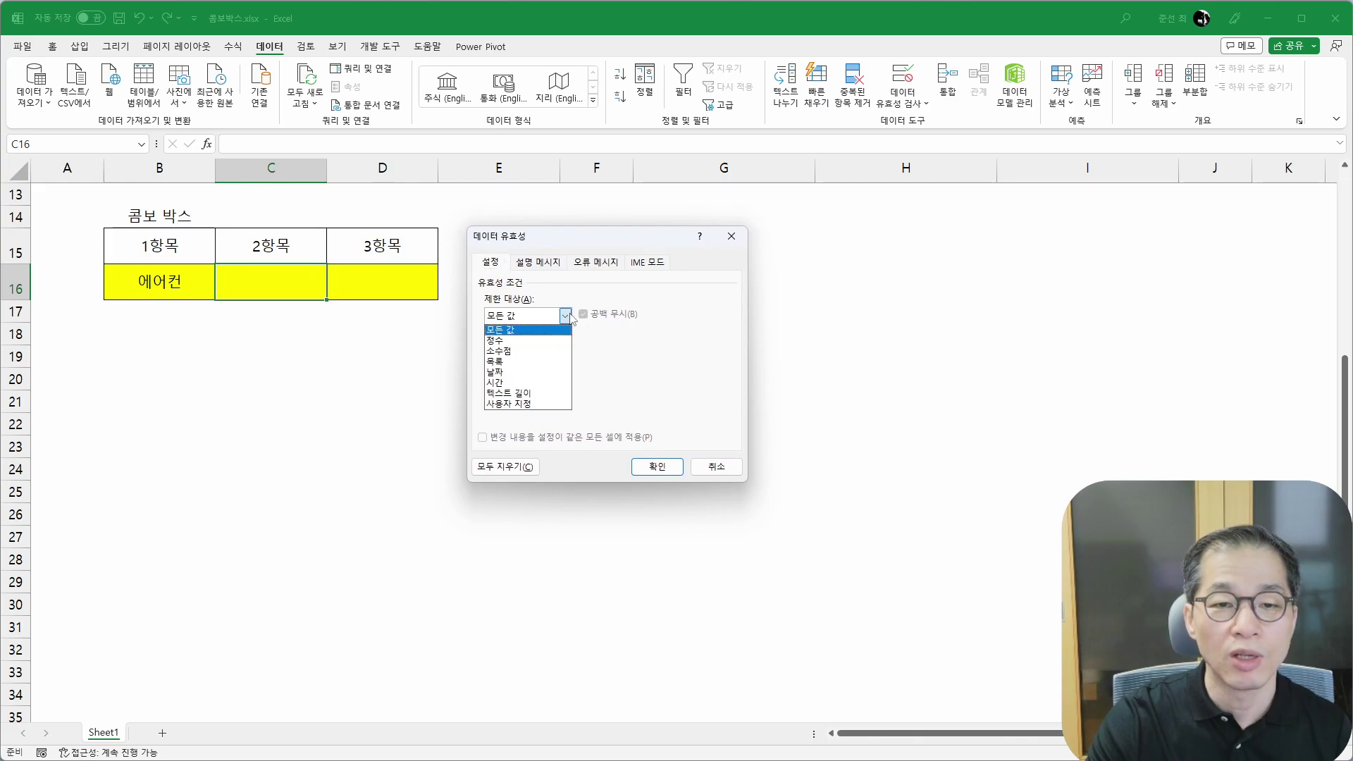
click(541, 362)
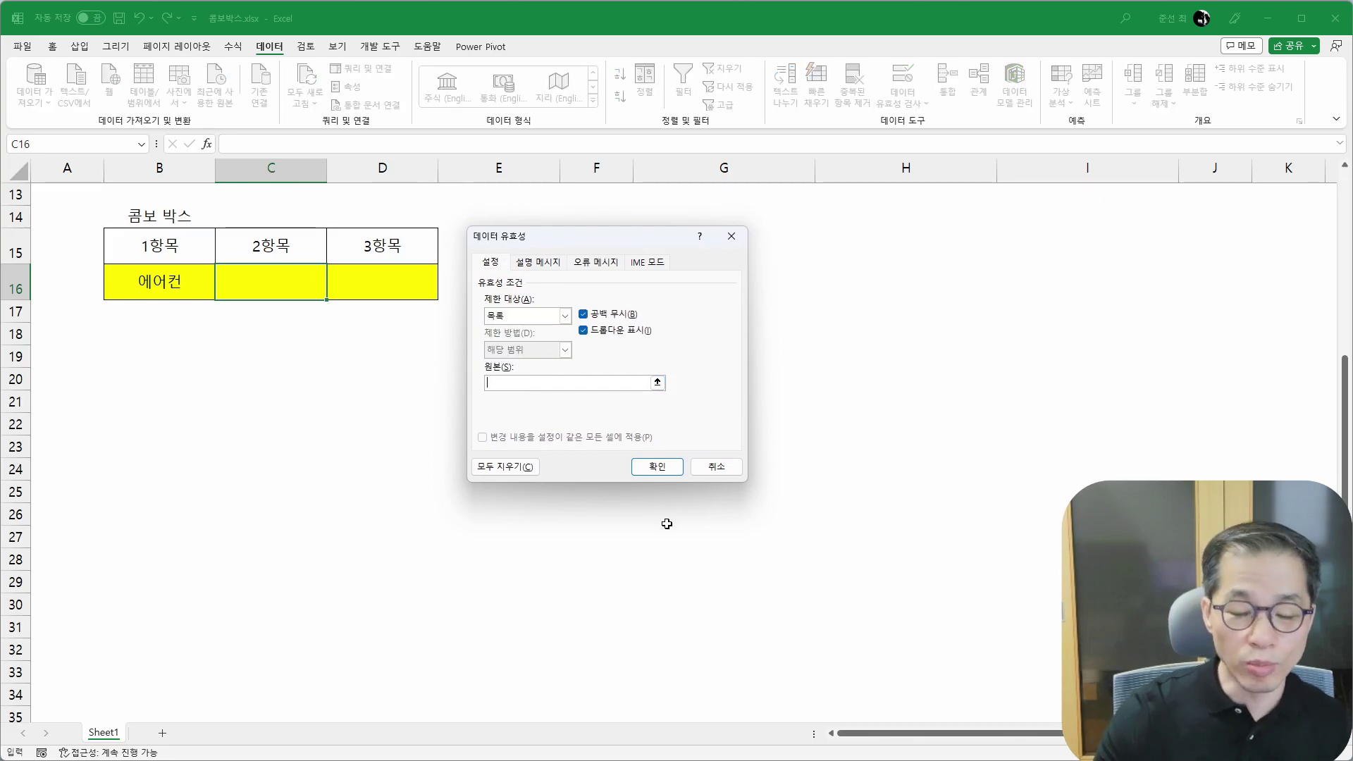
Step: Set the source of C16's list validation to =INDIRECT(B16) with a relative reference and apply the rule
text(=)
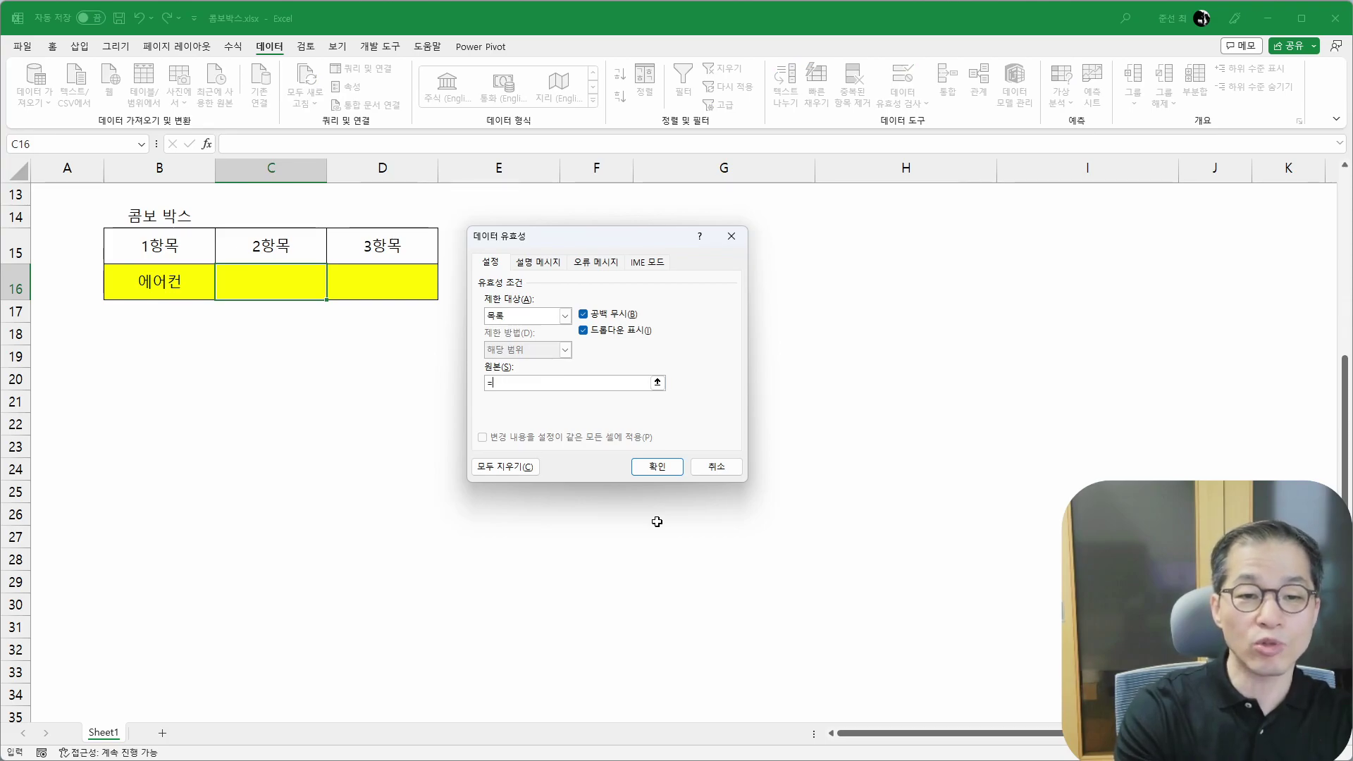
key(Caps_Lock)
text(INDI)
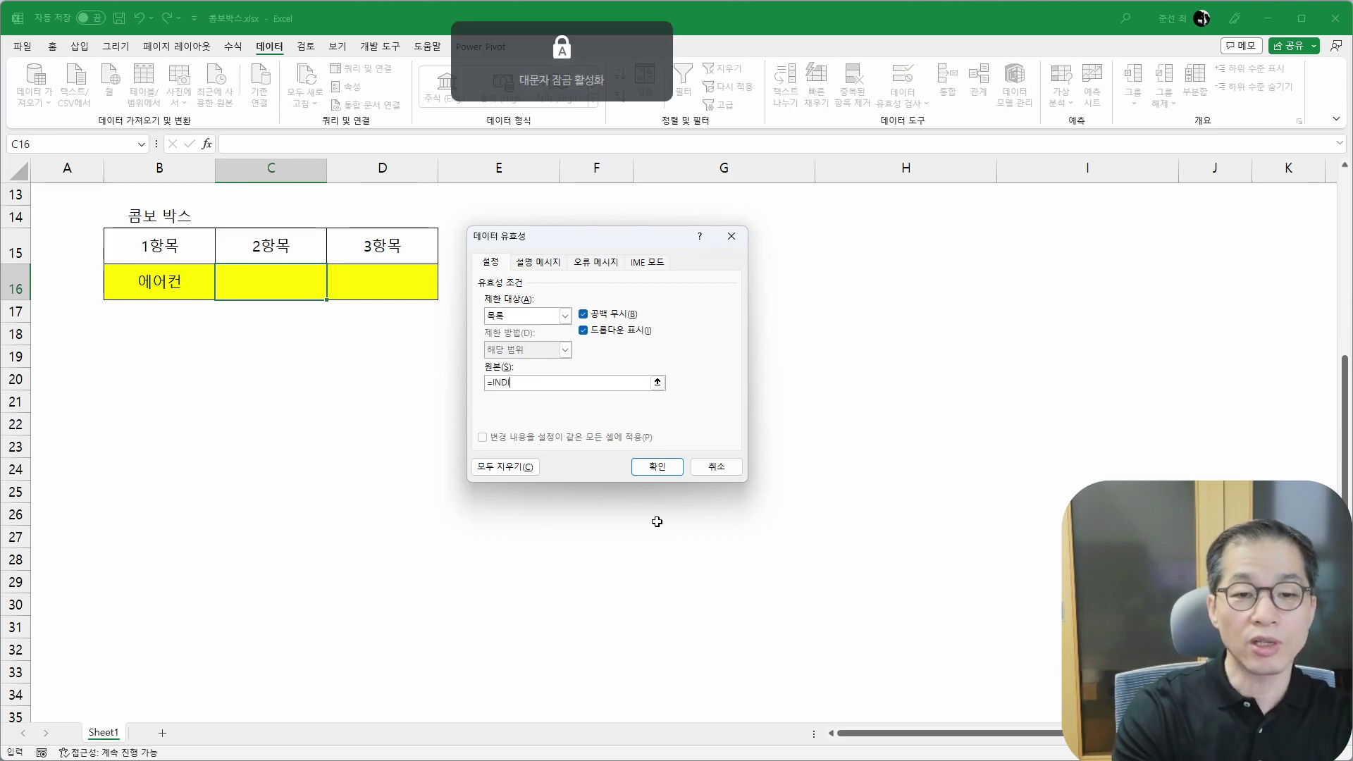
text(RECT()
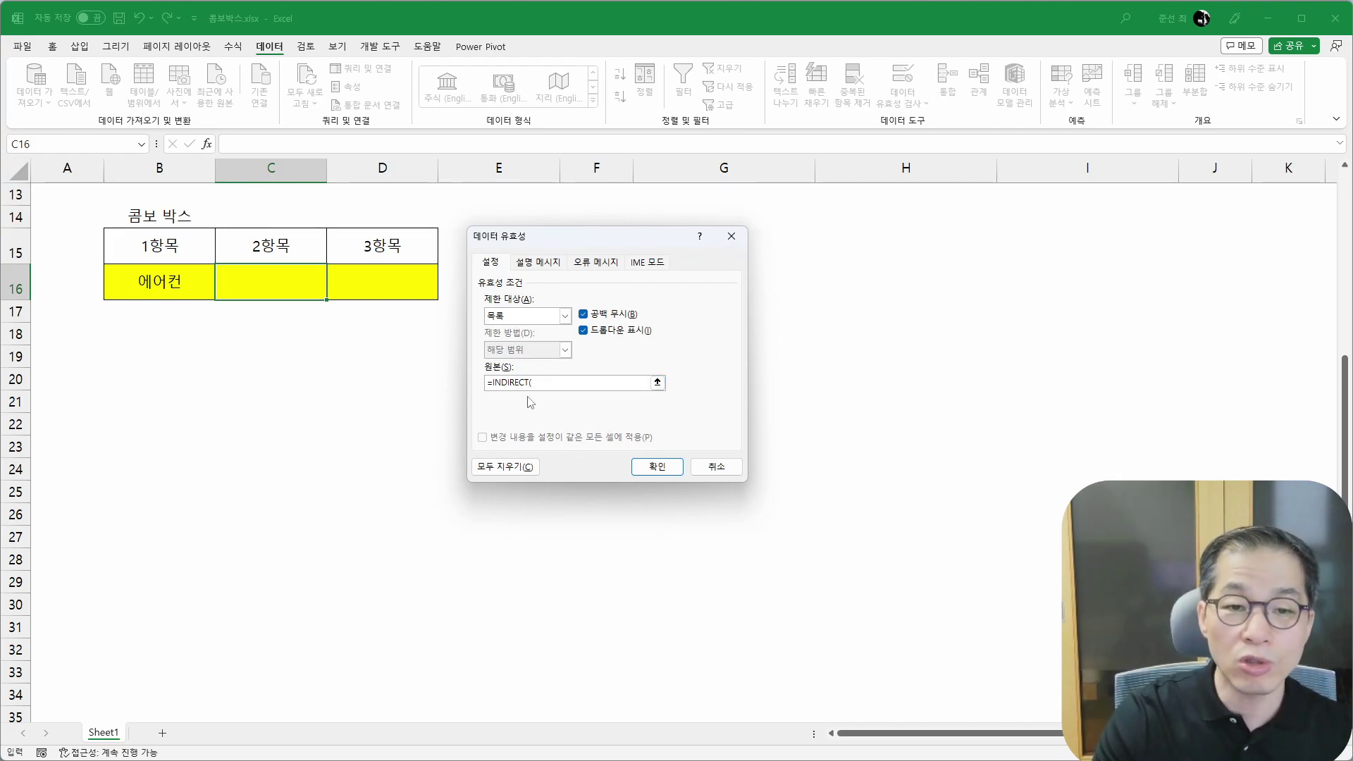
click(172, 284)
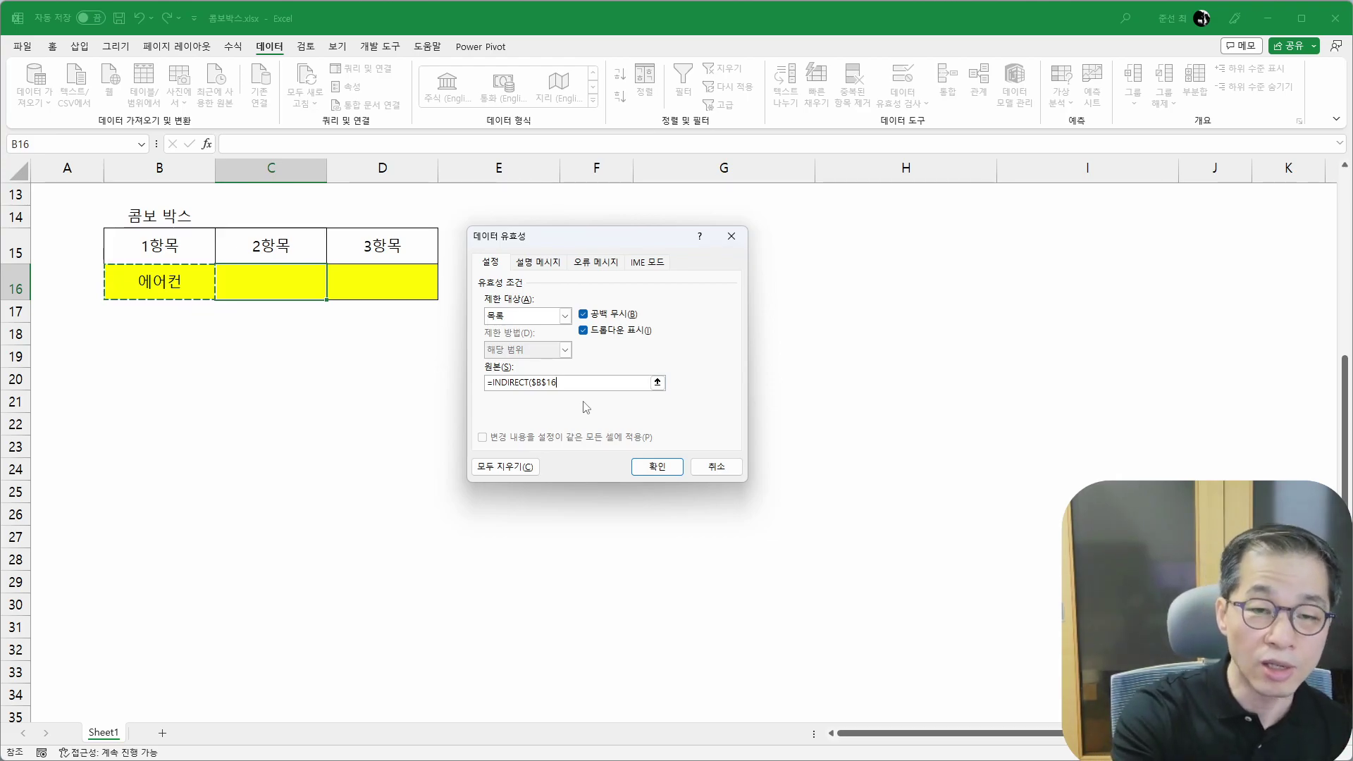
key(F4)
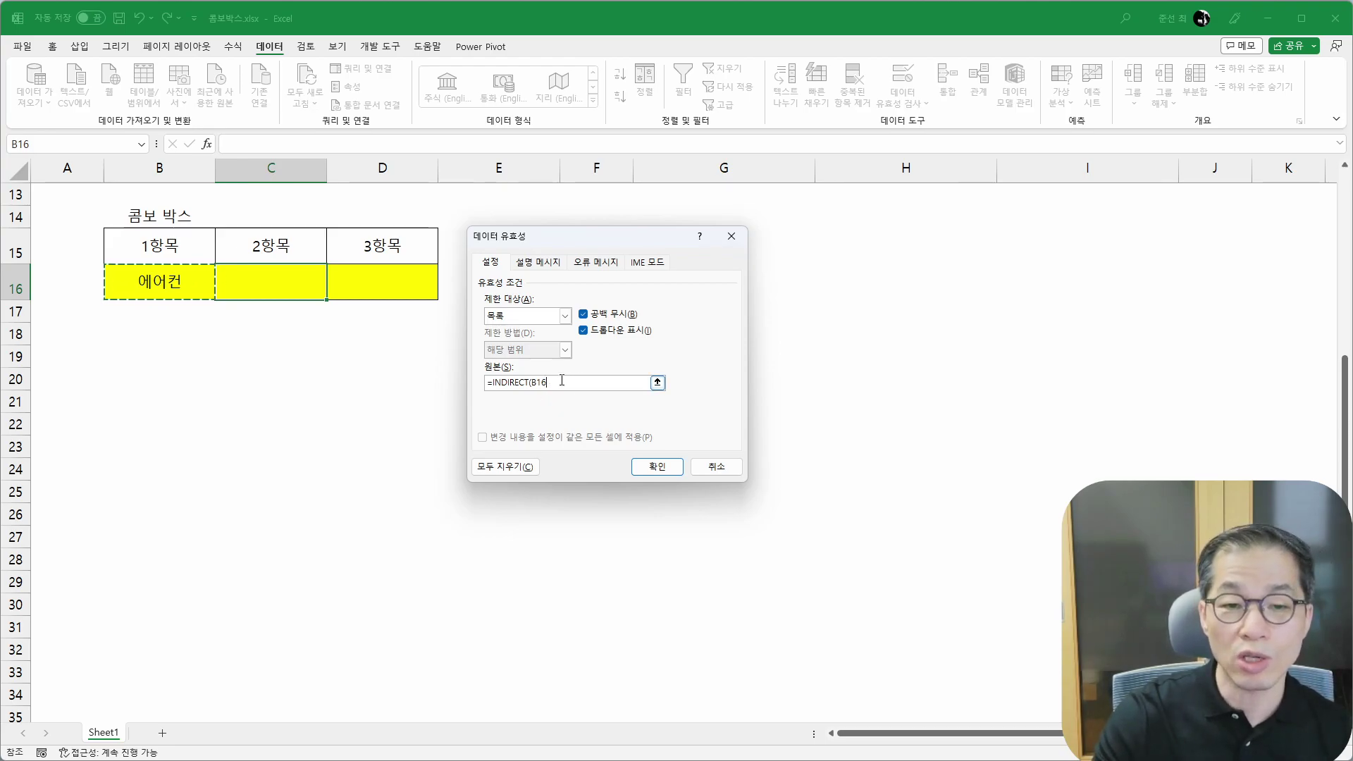
text((B16)
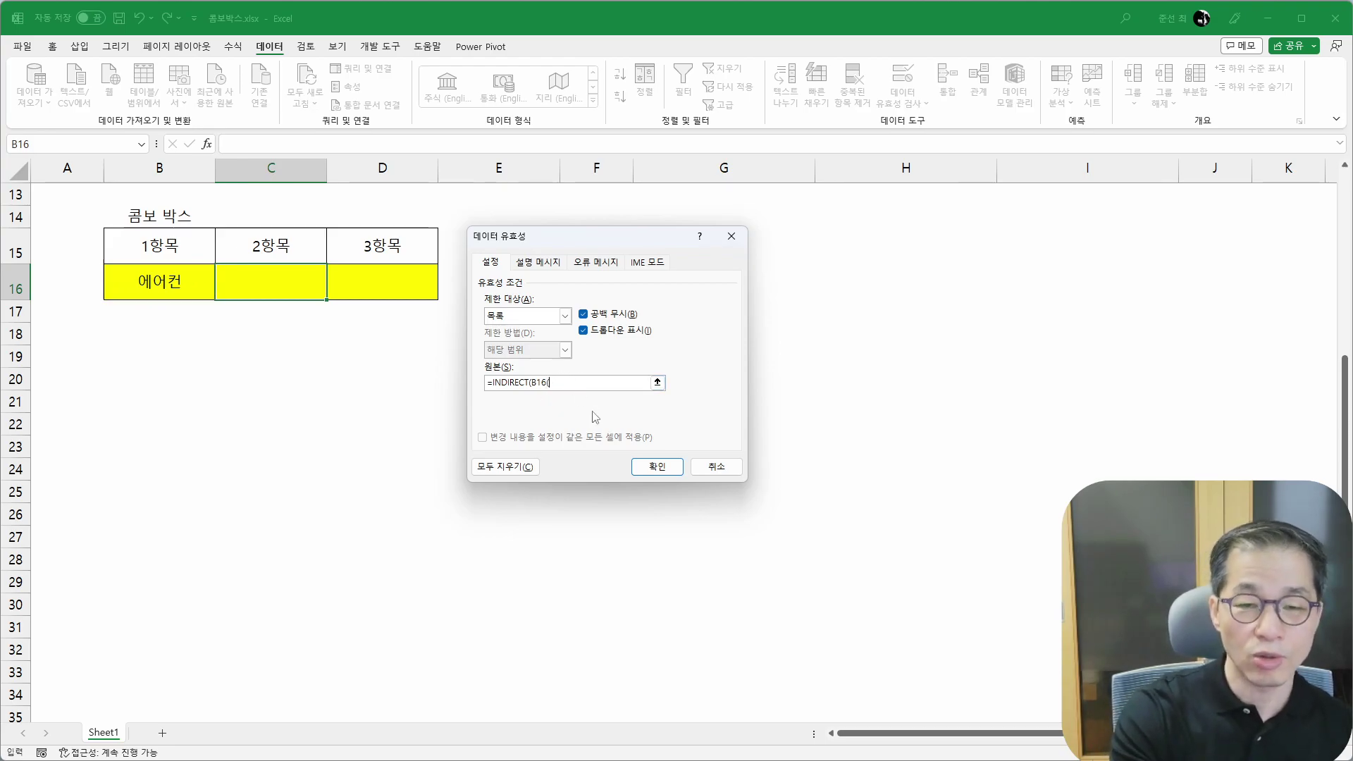
text())
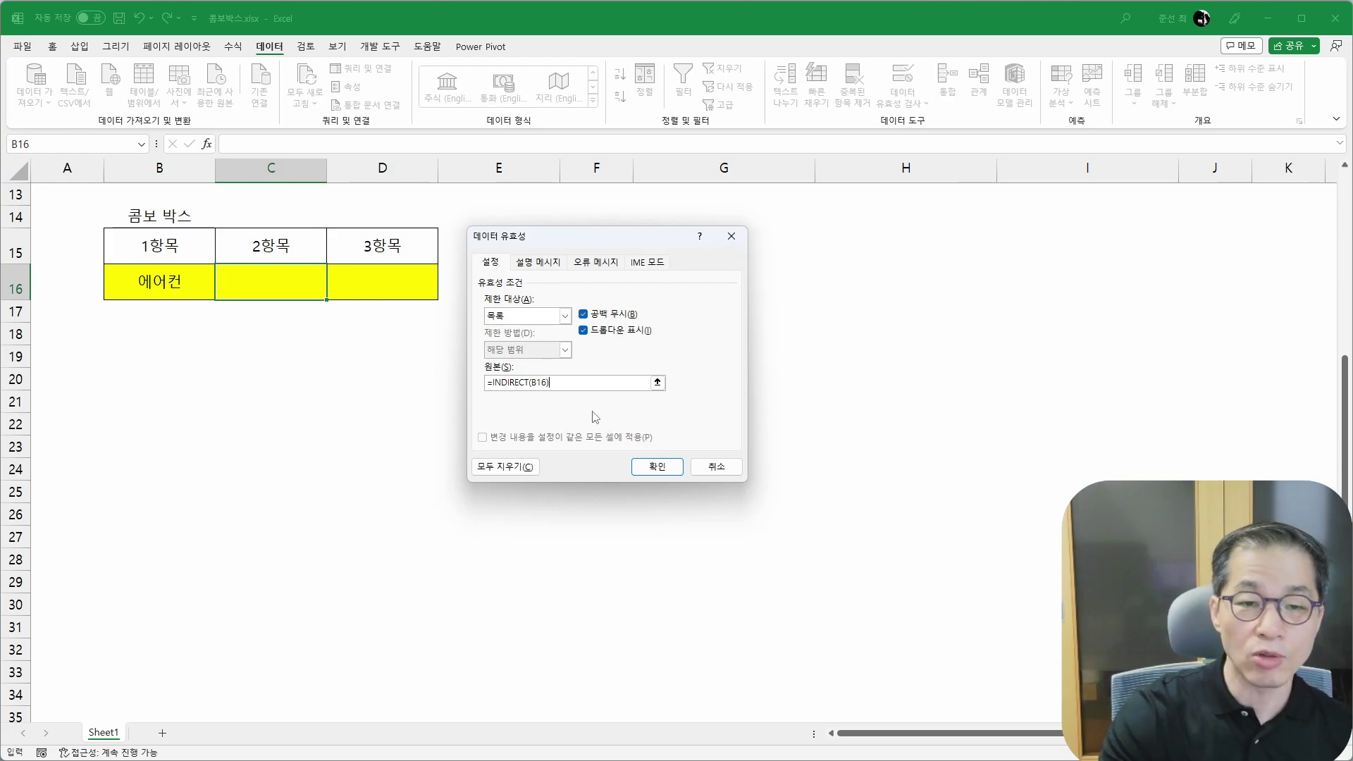
click(669, 468)
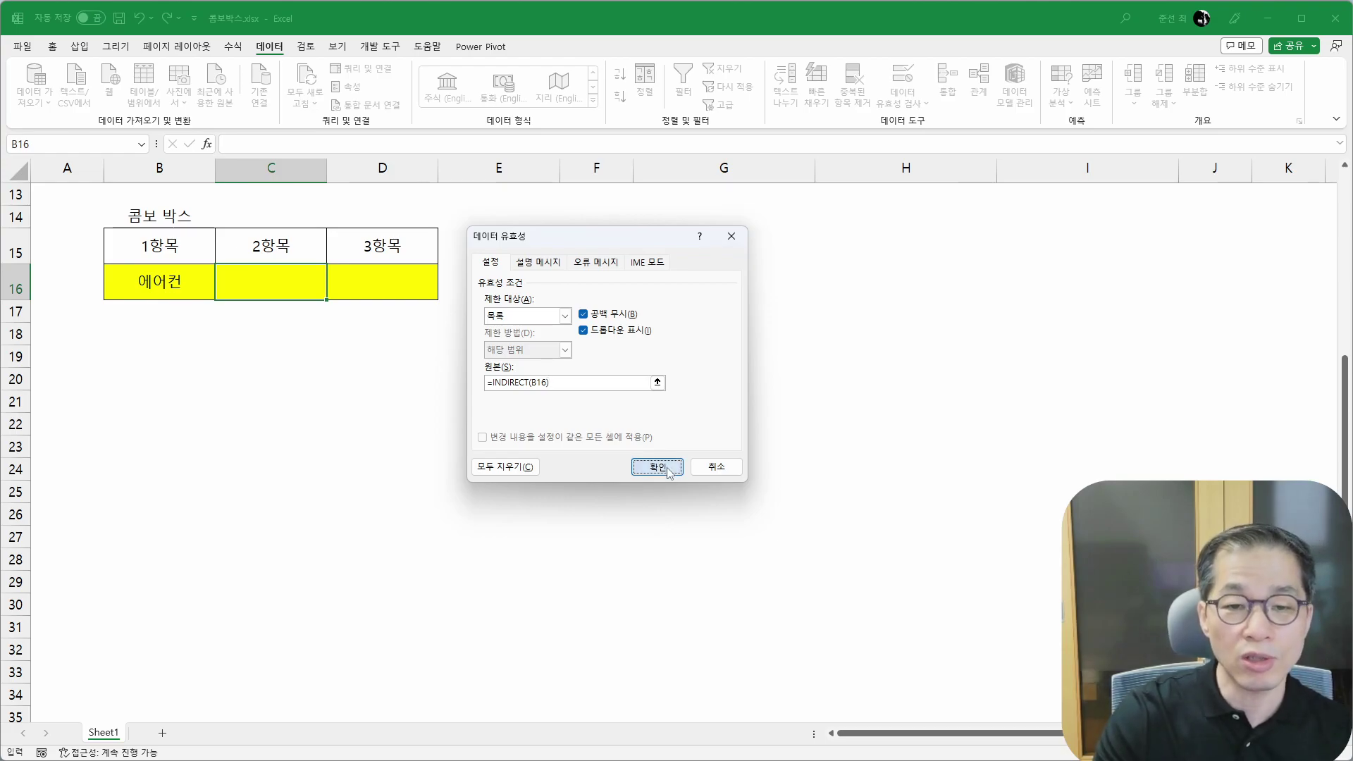
Step: Test the linked lists by choosing 청소기 in B16 and 로봇청소기 in C16
click(332, 293)
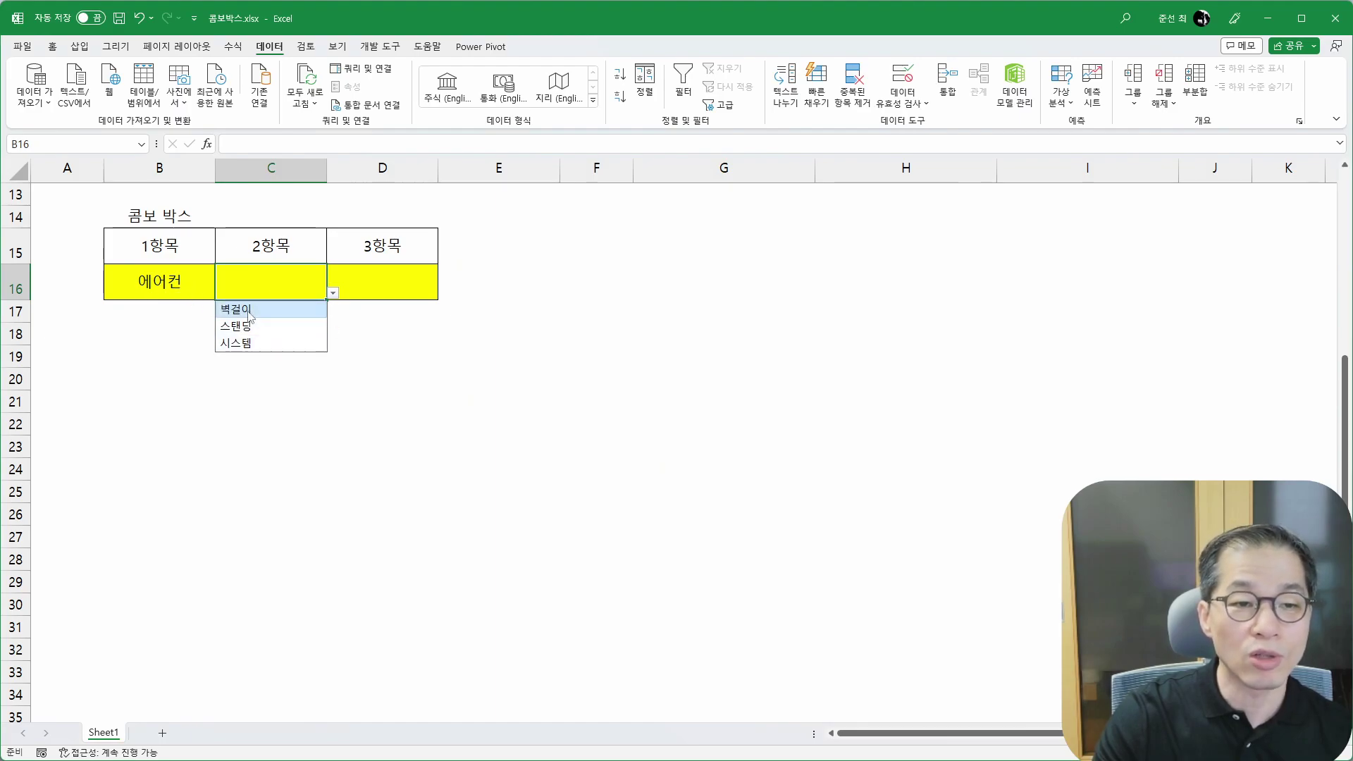
click(186, 285)
click(222, 294)
click(203, 328)
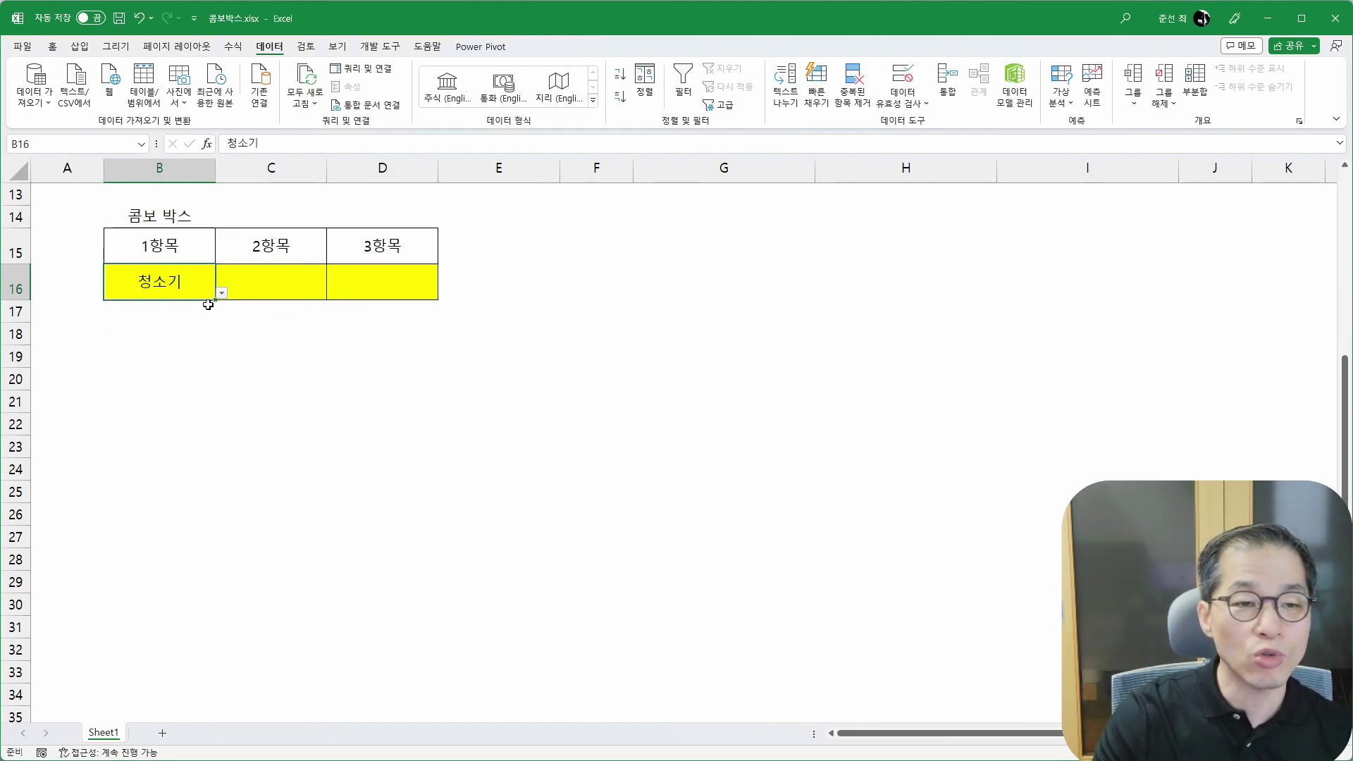
click(296, 279)
click(333, 293)
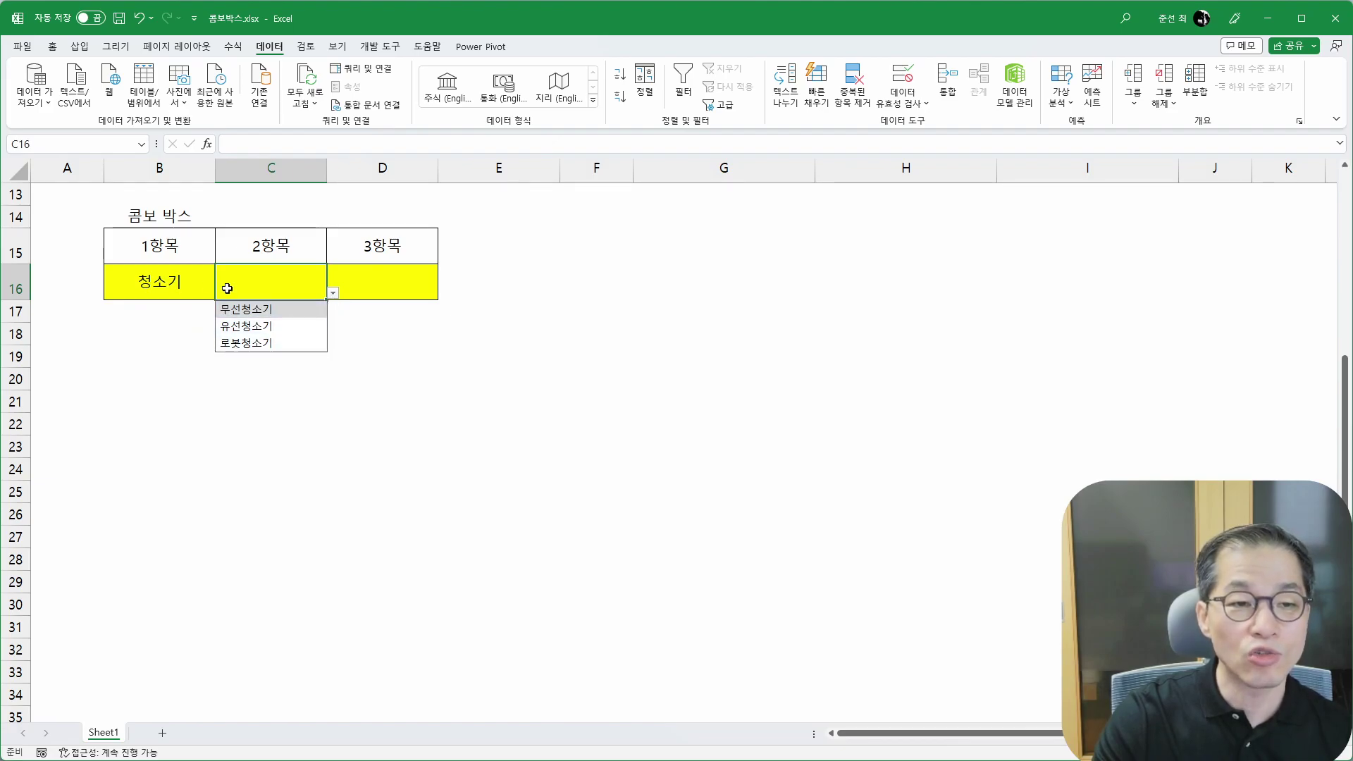
click(267, 344)
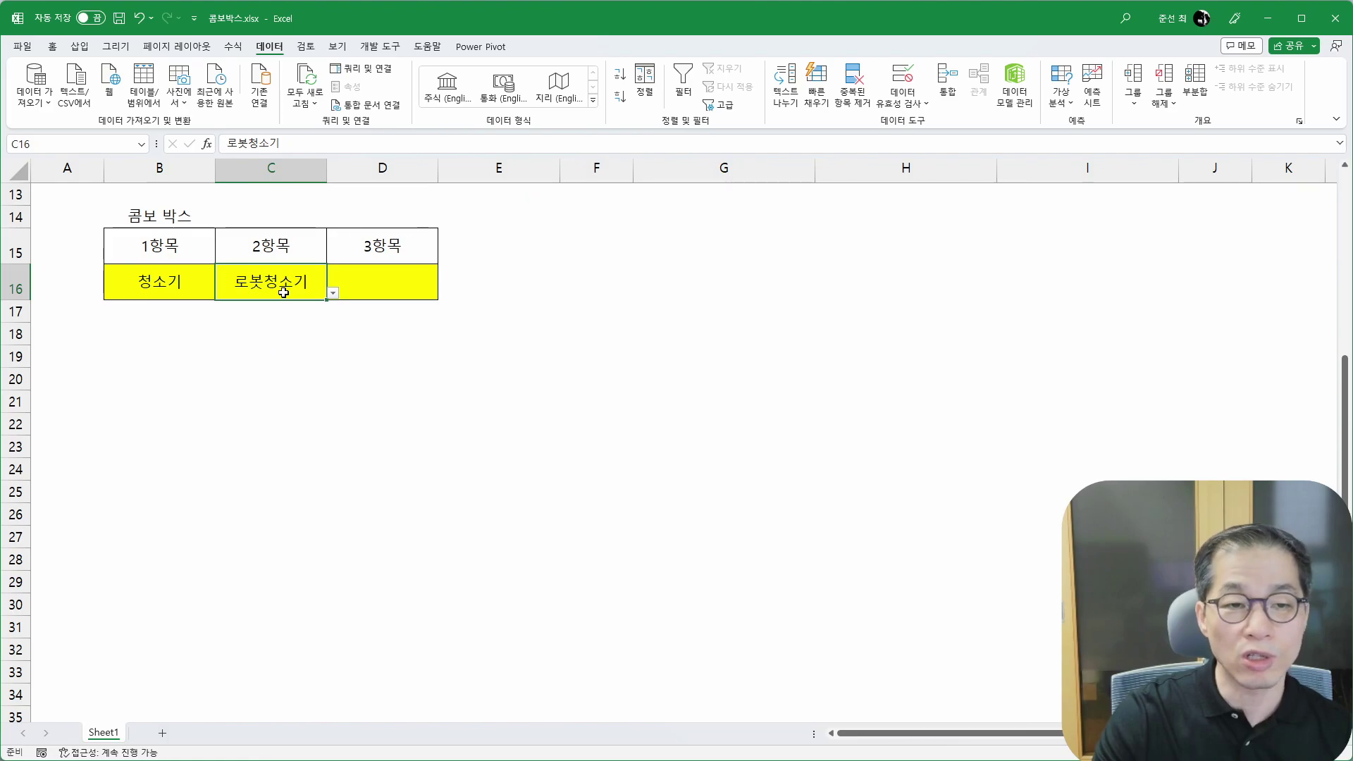
Step: Start a data validation rule for cell D16 under 3항목 and restrict it to a list (목록)
click(397, 286)
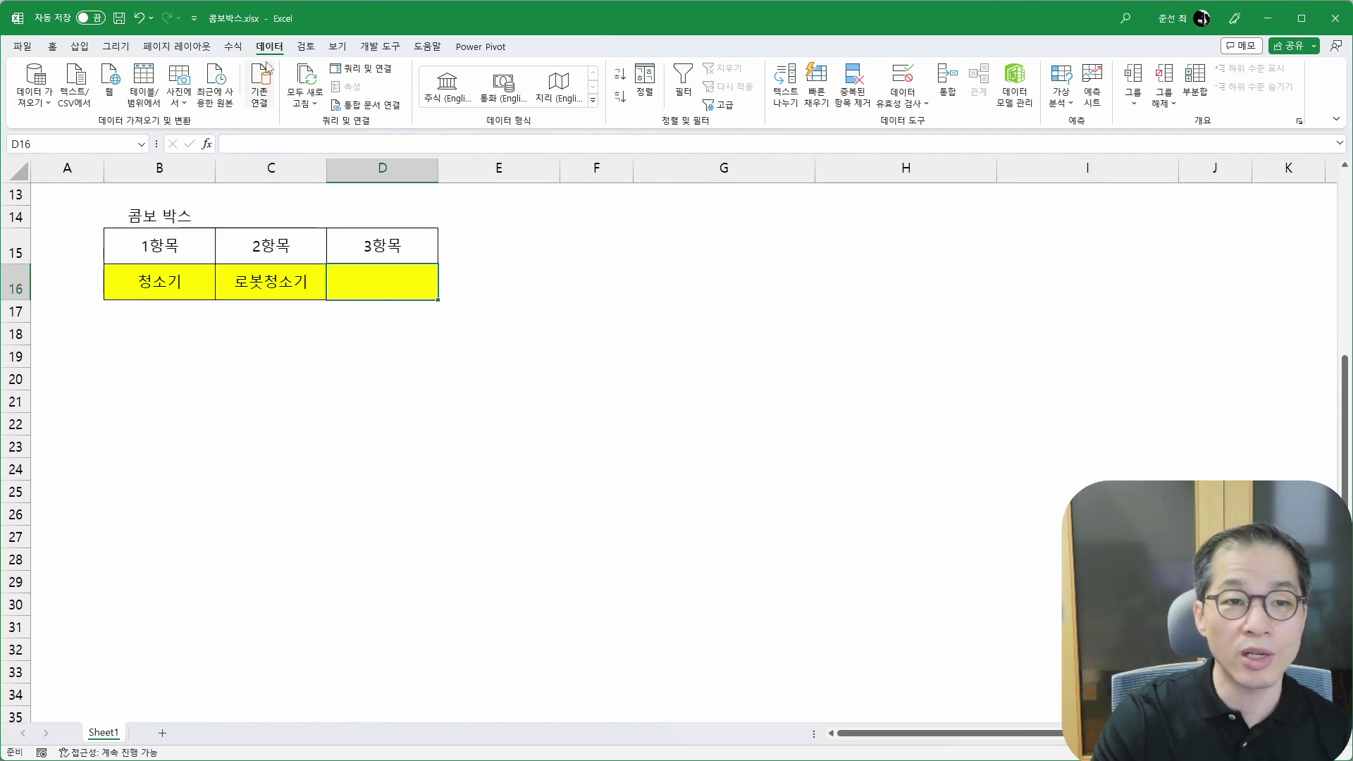
click(902, 75)
click(565, 315)
click(525, 375)
Step: Set the source of D16's list validation to =INDIRECT(B16 & "_" & C16) with relative references and apply the rule
click(531, 387)
text(=IN)
text(DIR)
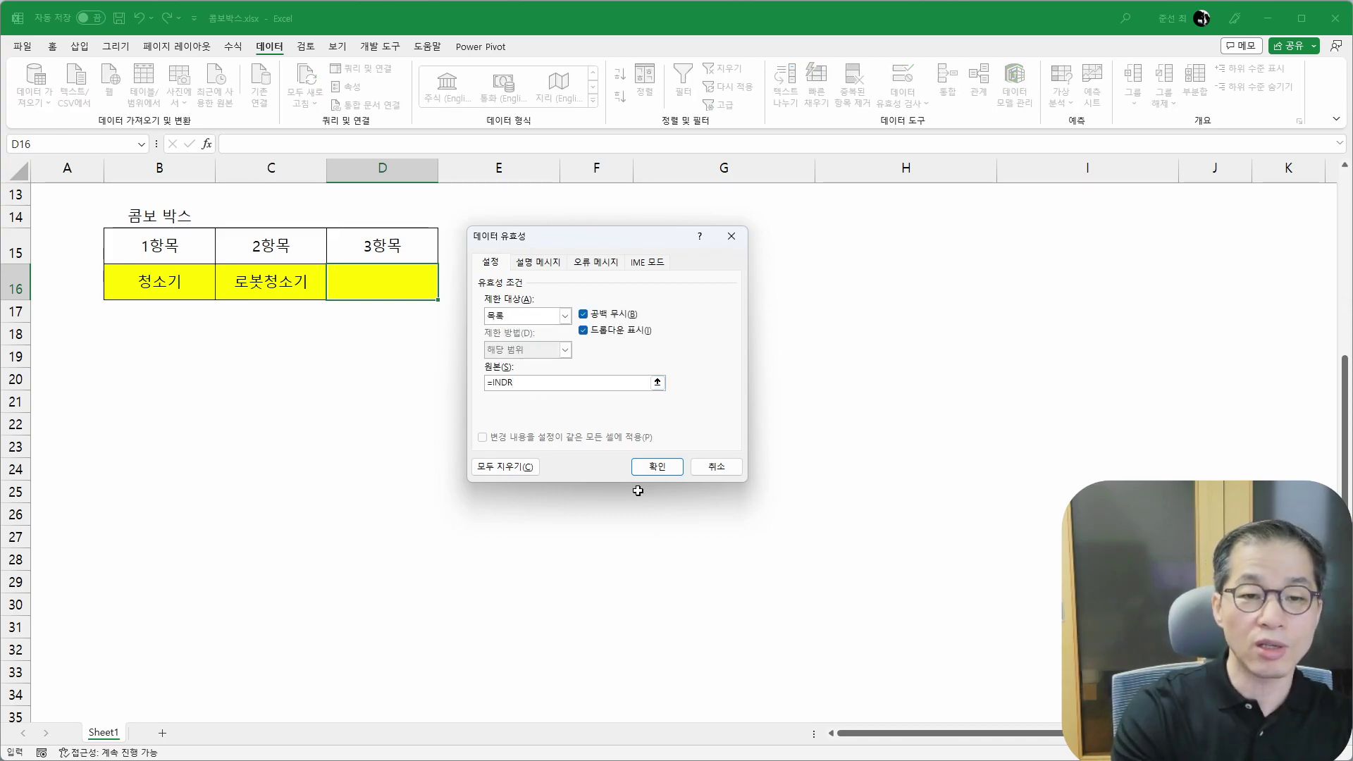
text(ECT()
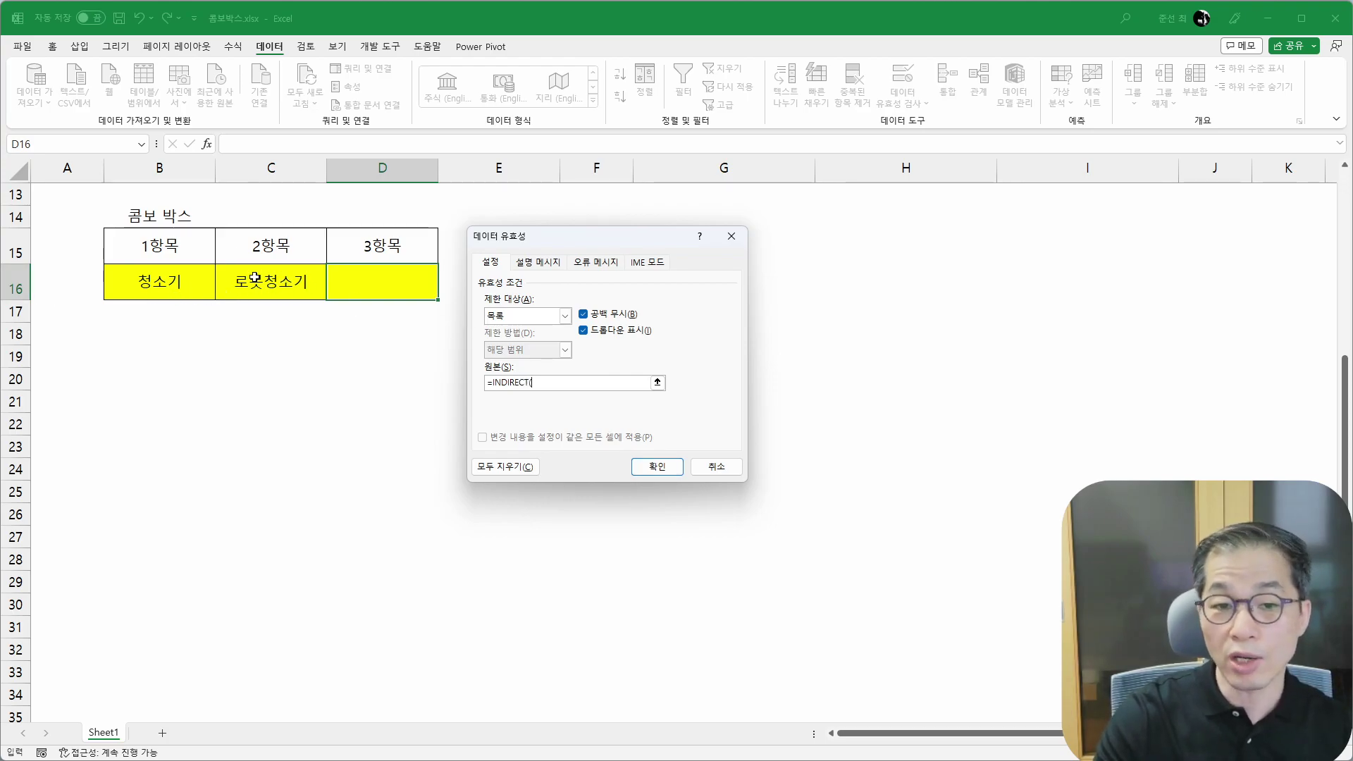
click(195, 286)
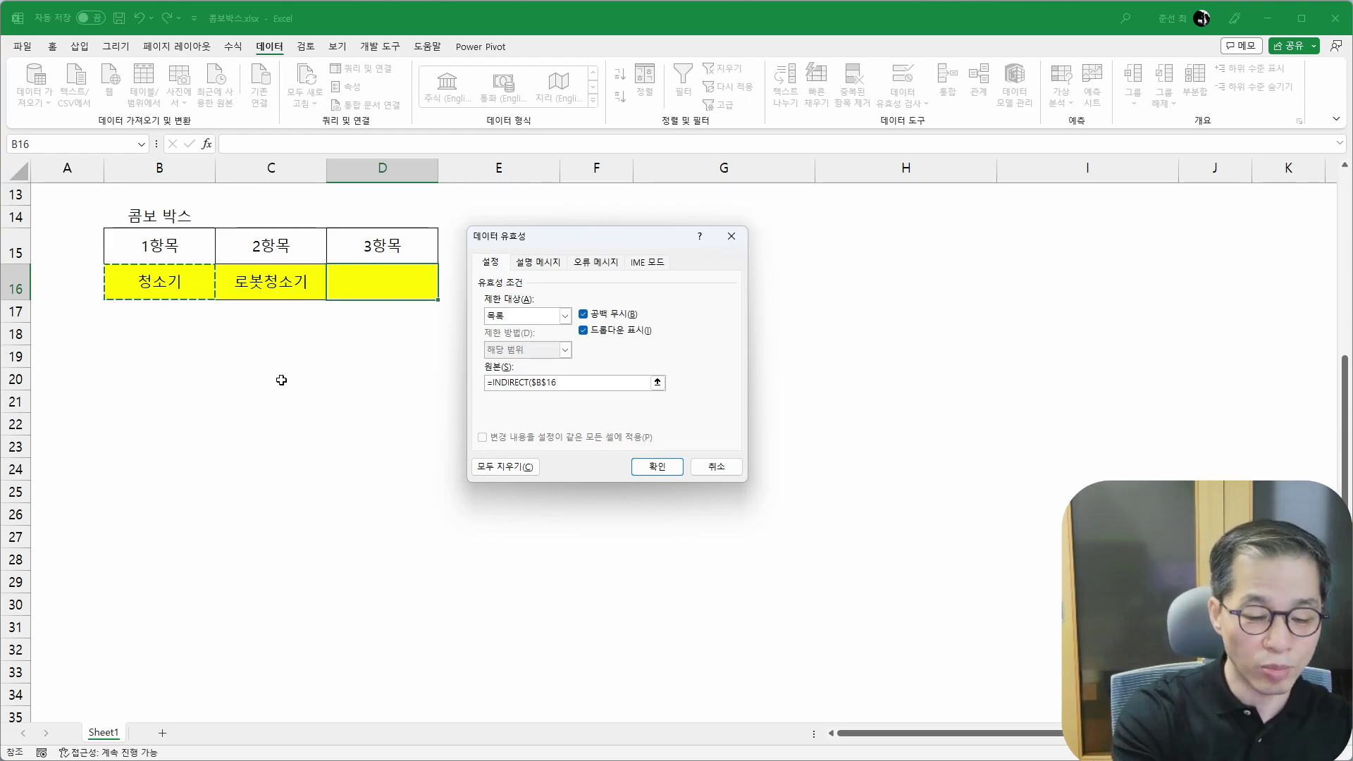
key(F4)
key(F4)
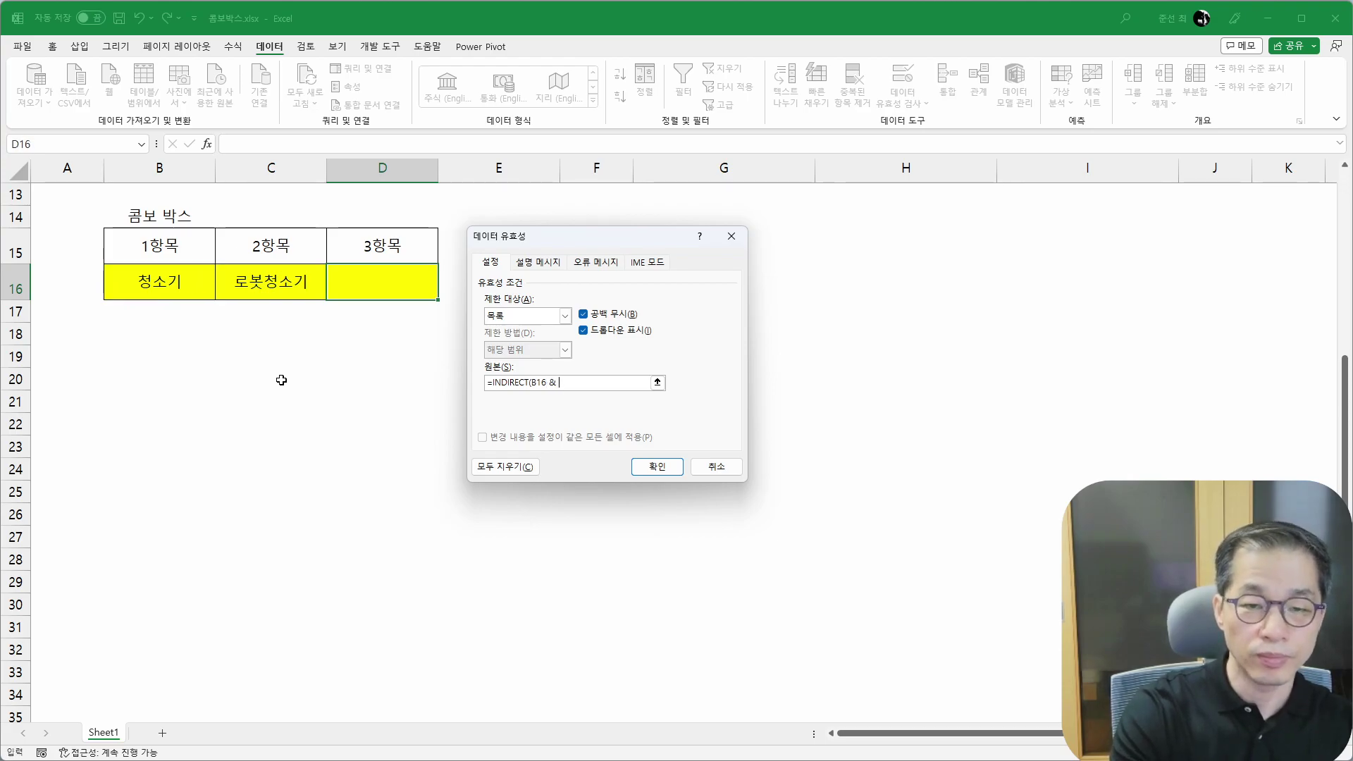
text(& "_)
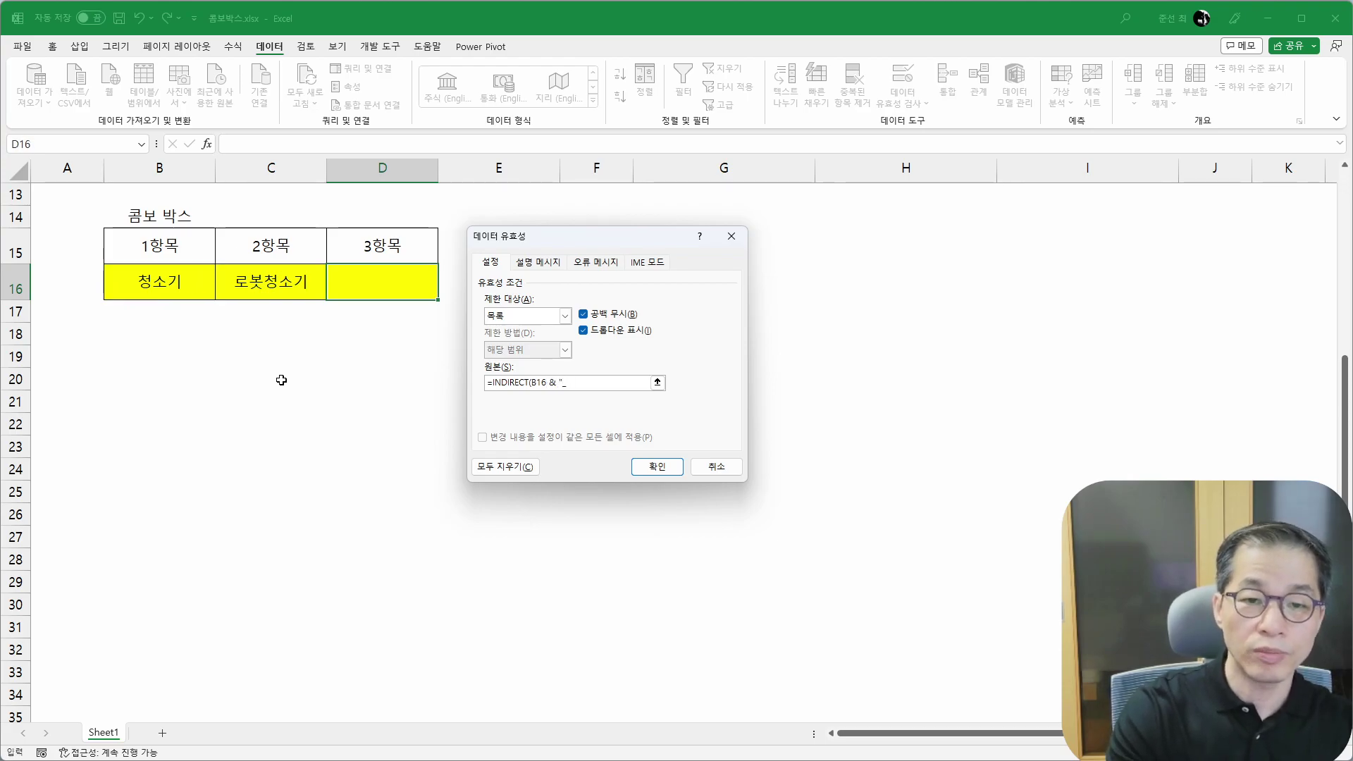
text(" &)
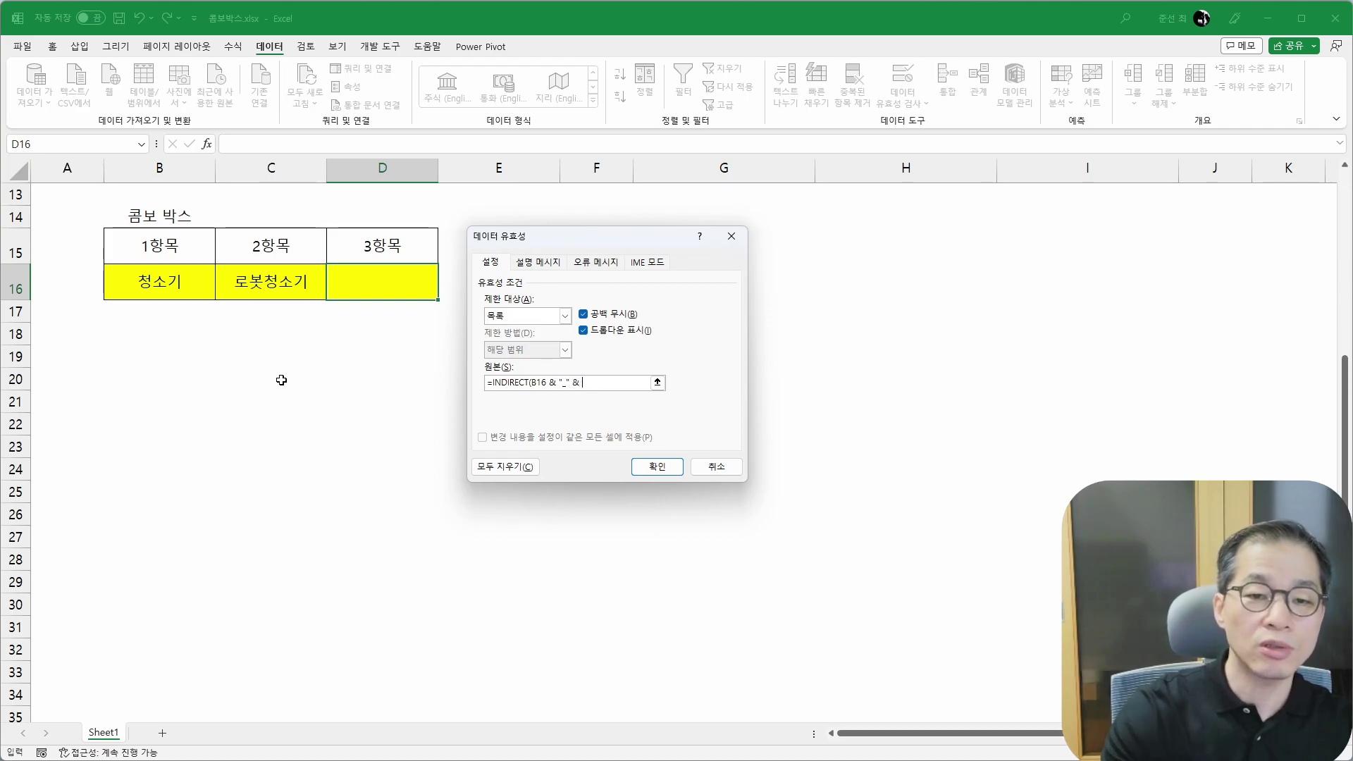
click(307, 290)
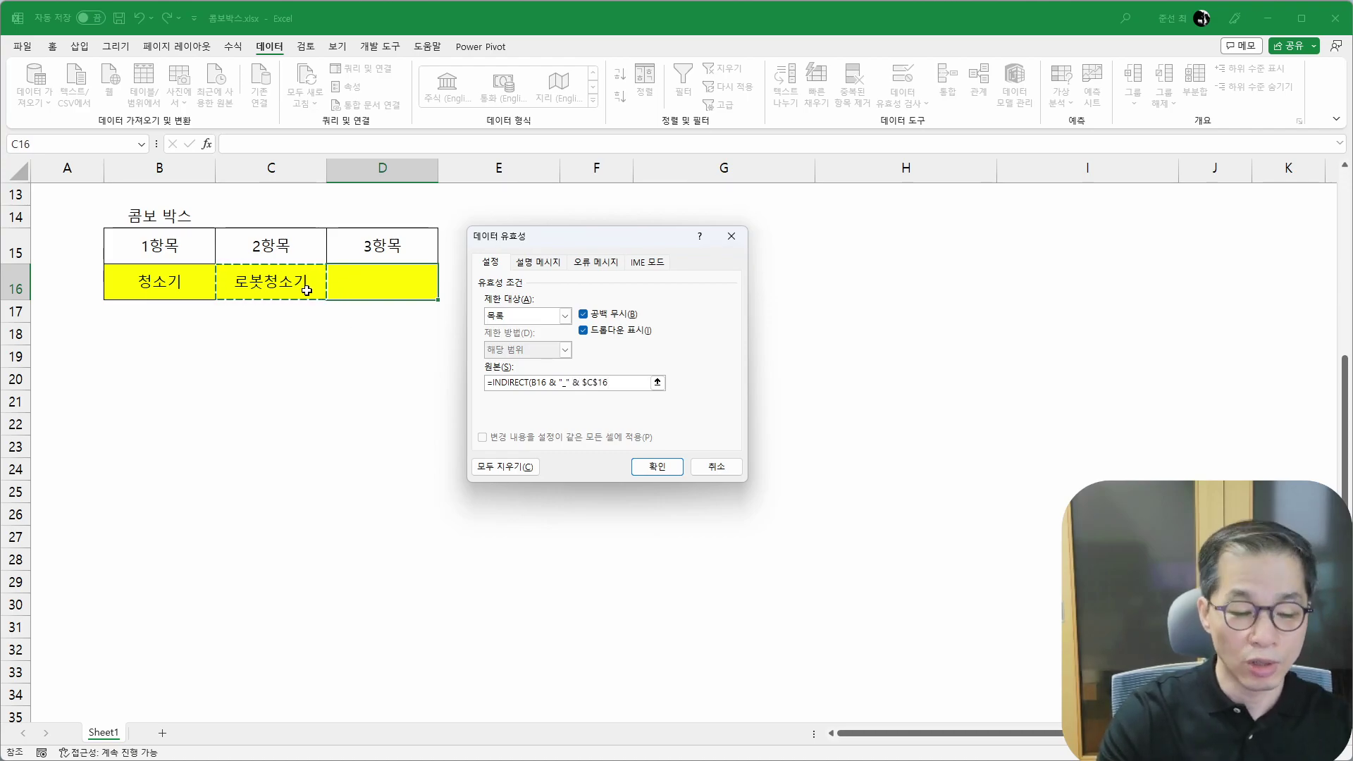
key(F4)
key(F4)
key(F4)
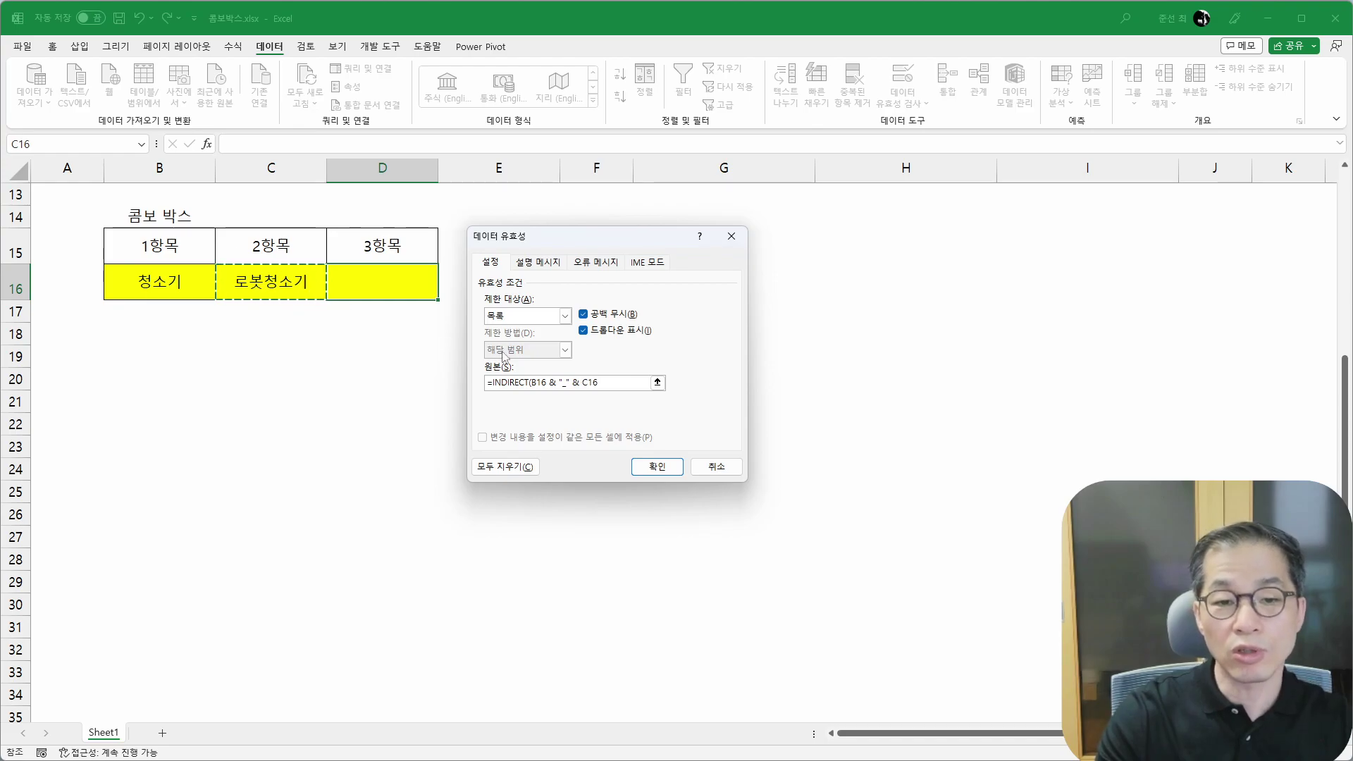
text())
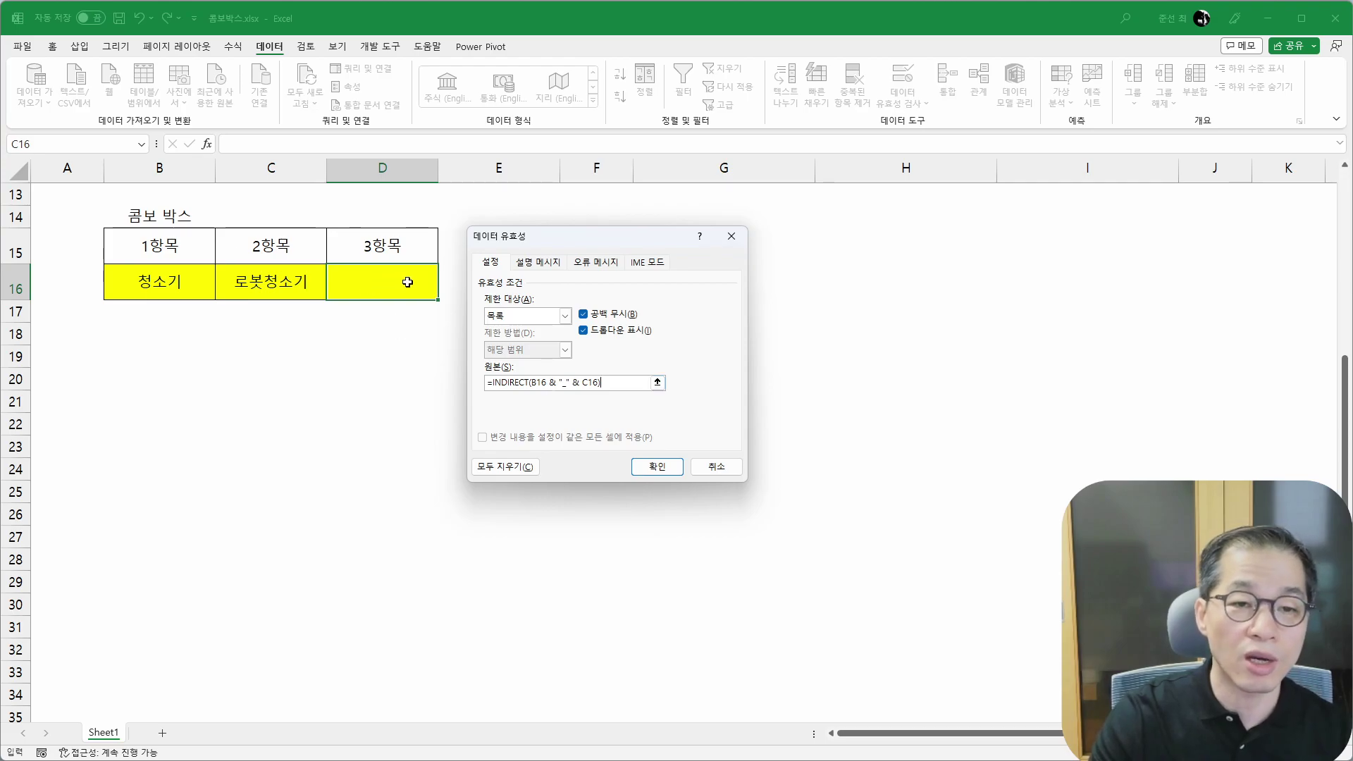
click(658, 468)
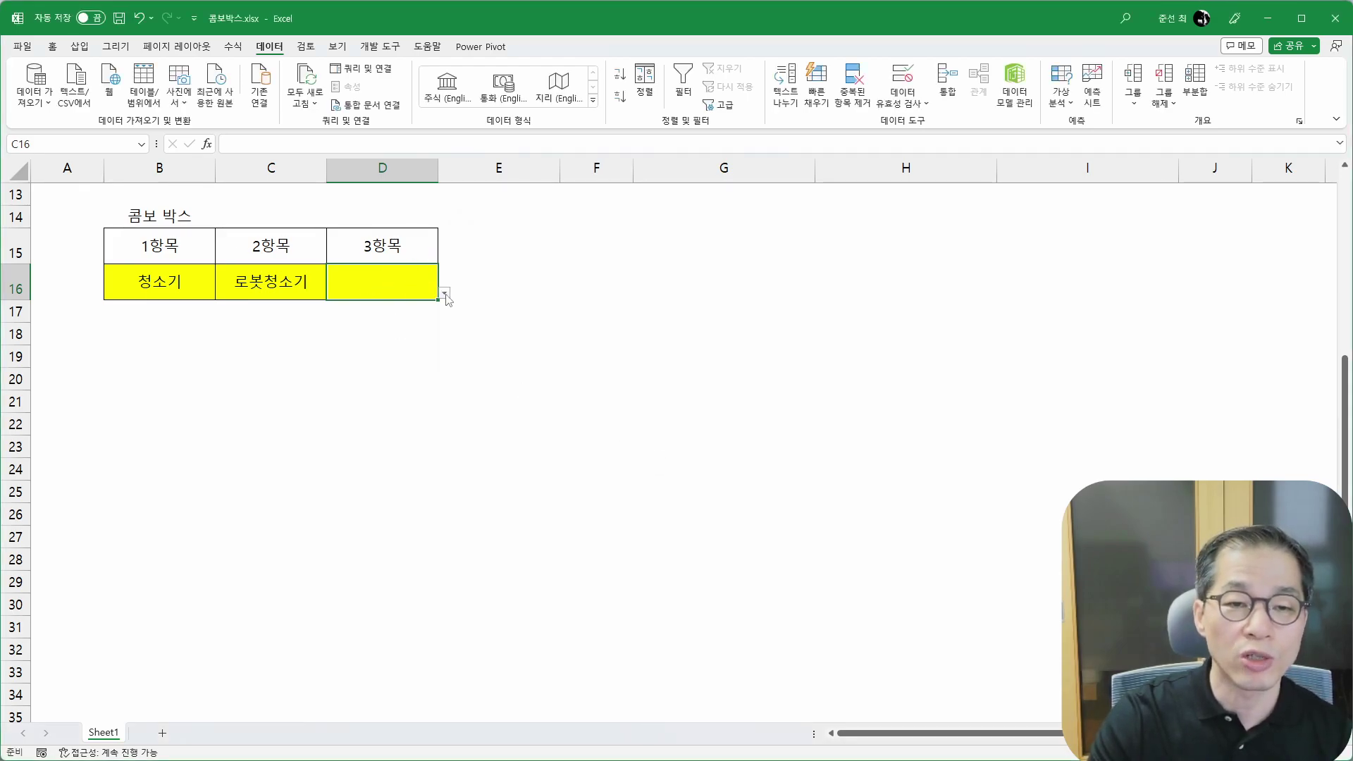
Step: Test D16's list by choosing 엘지 and clear the selections in B16:D16
click(445, 292)
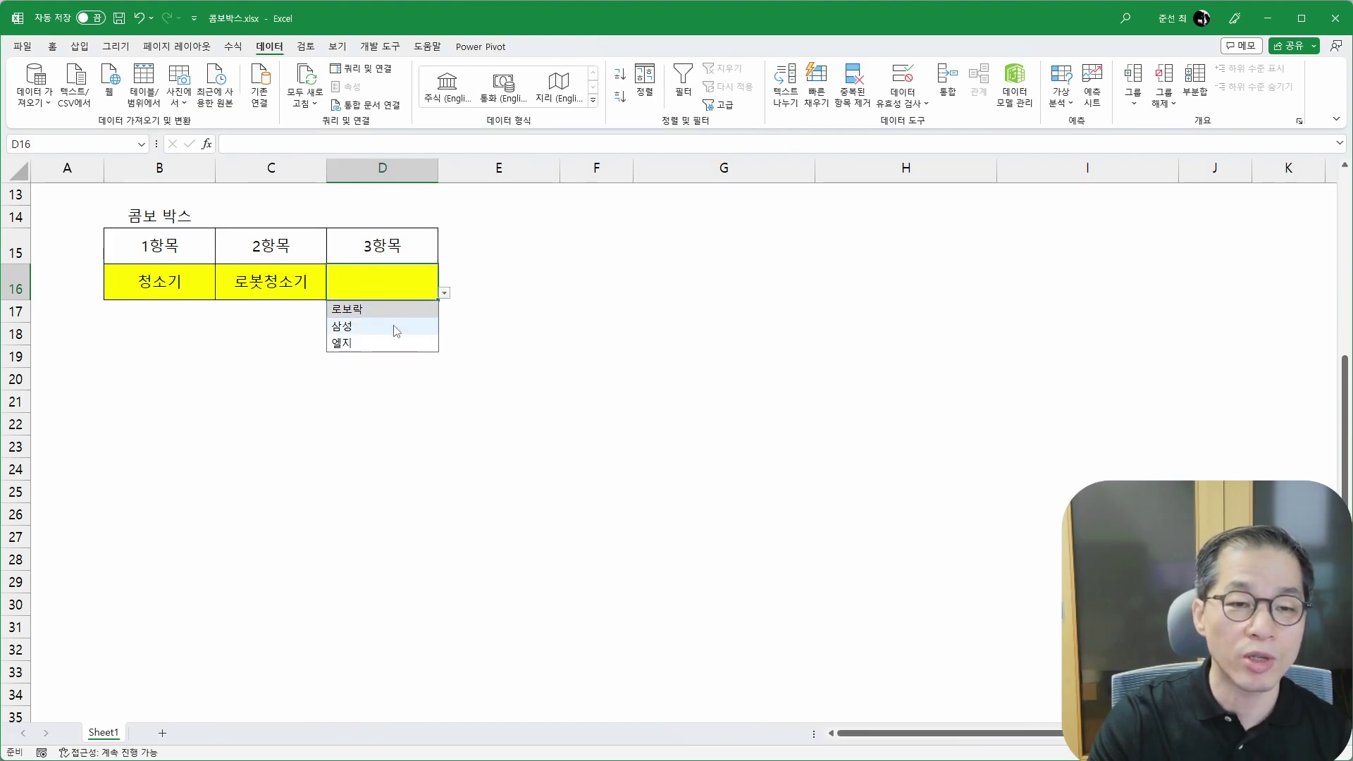
click(393, 343)
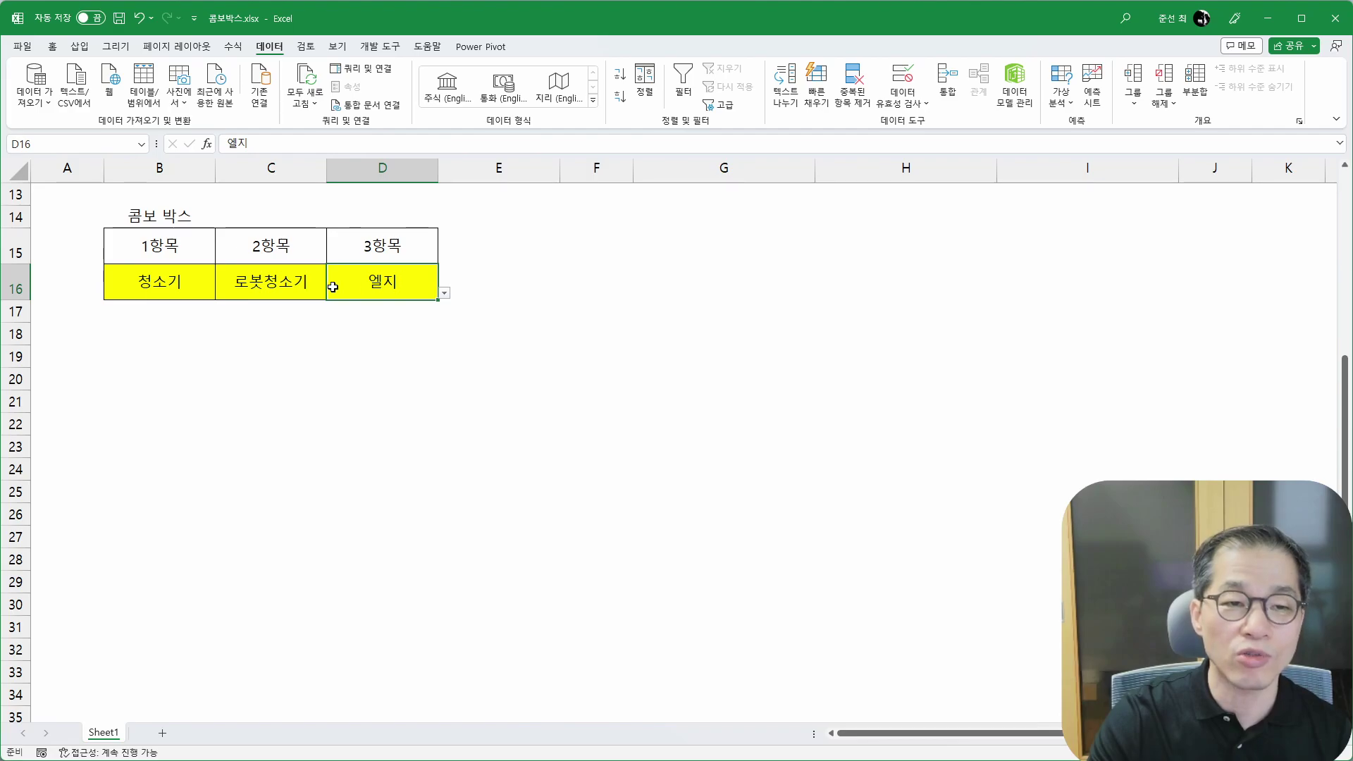
drag(197, 289, 392, 266)
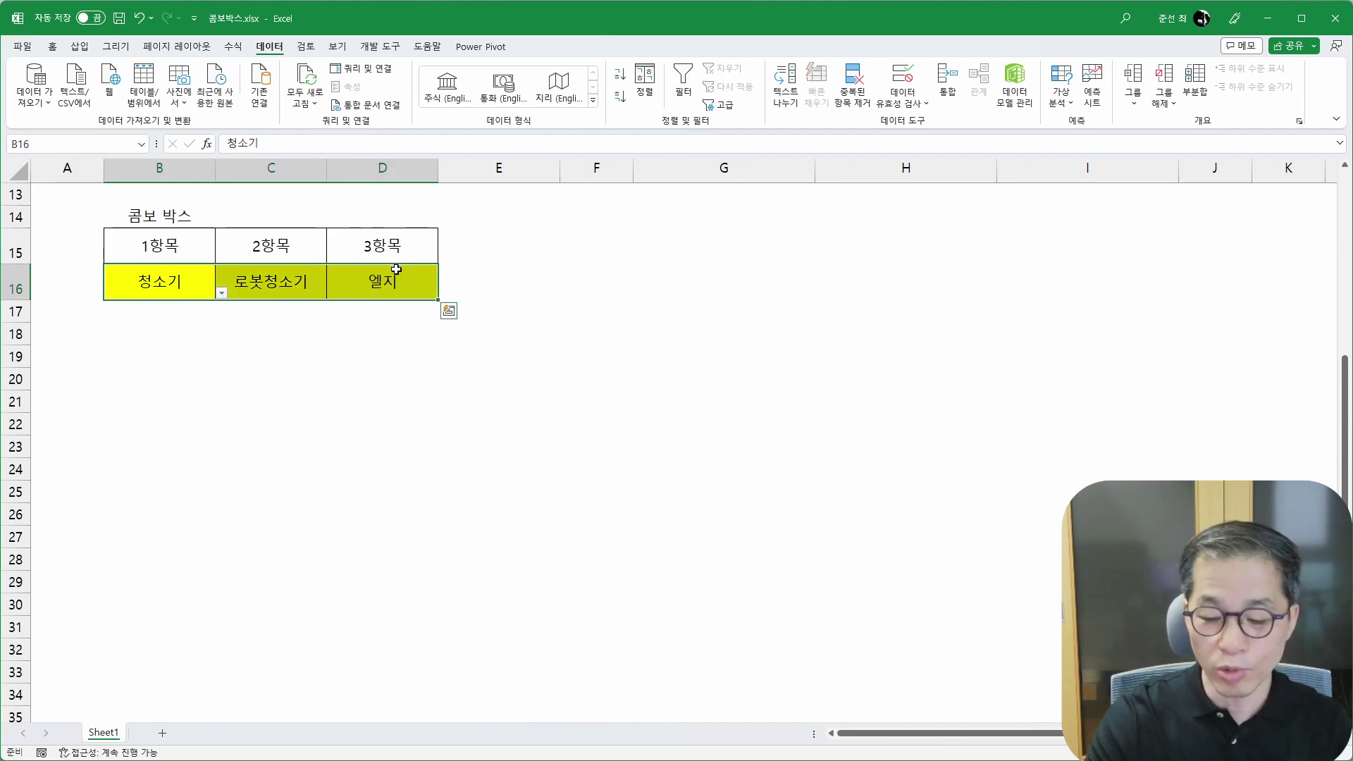
key(Delete)
Step: Choose 에어컨 from the 1항목 list in B16 and 시스템 from the 2항목 list in C16
click(206, 293)
click(222, 293)
click(195, 309)
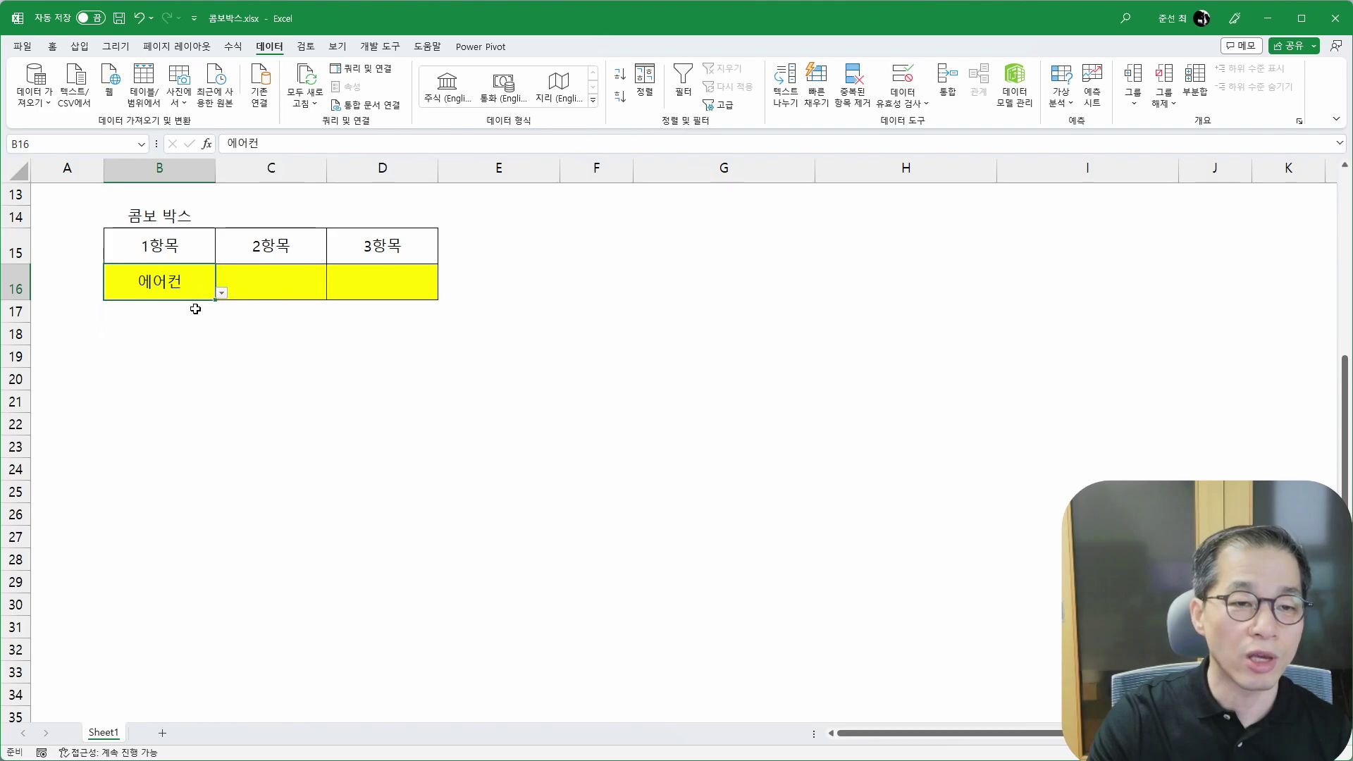
click(315, 275)
click(333, 293)
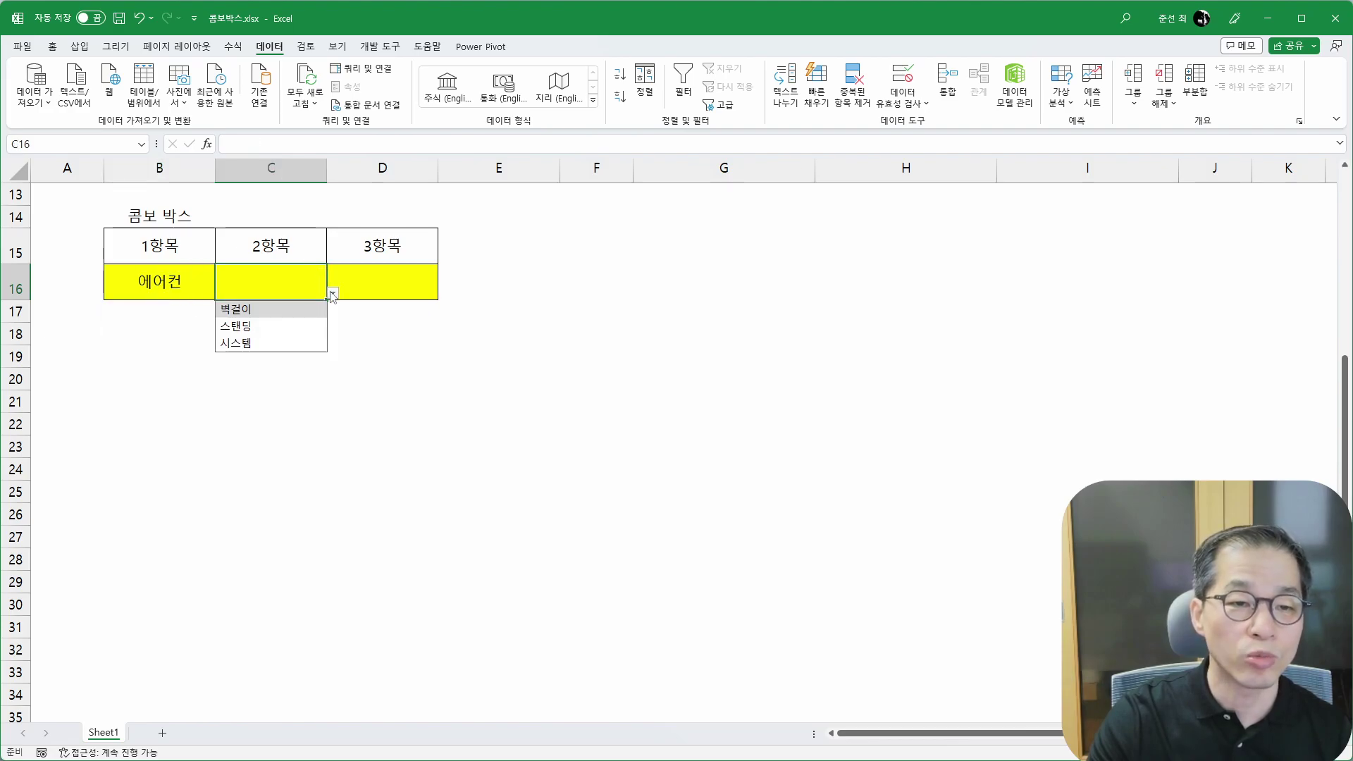
click(296, 342)
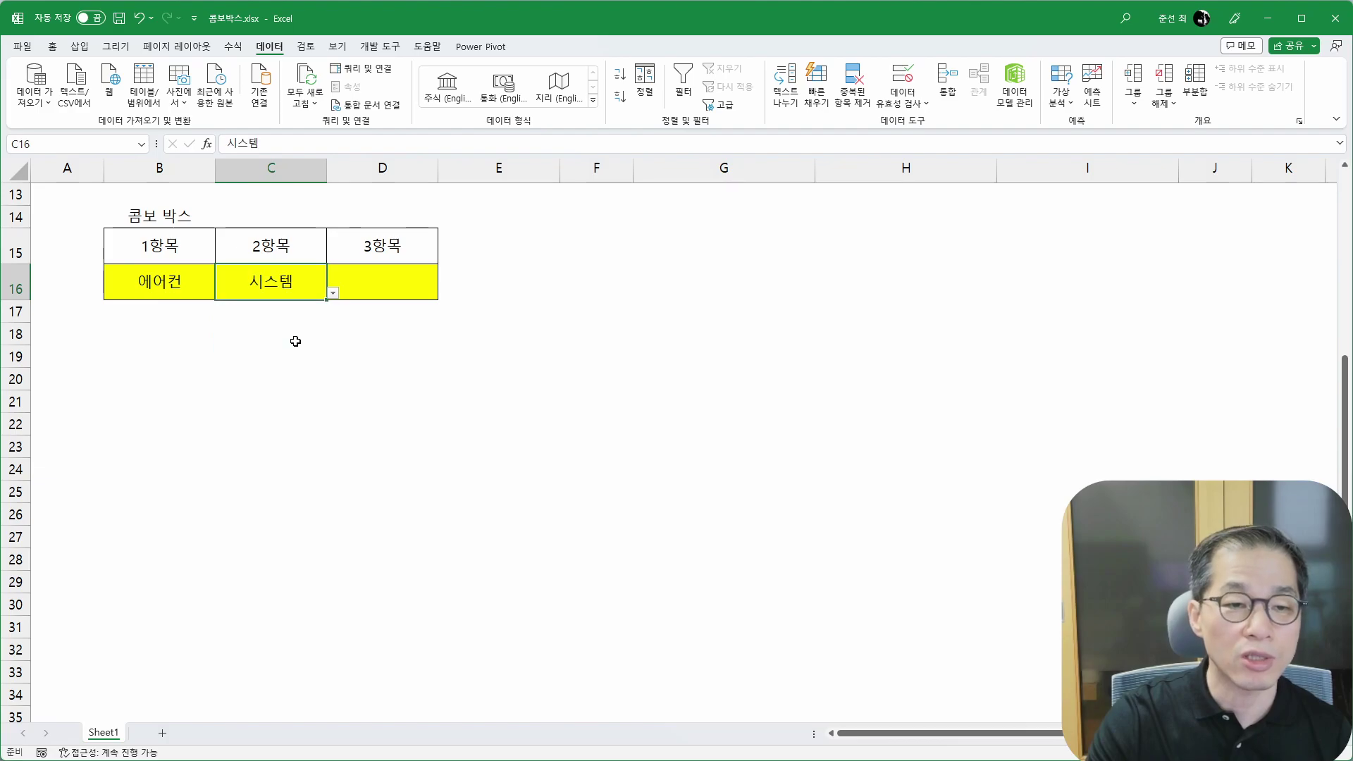
Step: Compare the 3항목 list in D16 with the 에어컨_시스템 source column and choose 40평 from the list
click(399, 282)
click(446, 293)
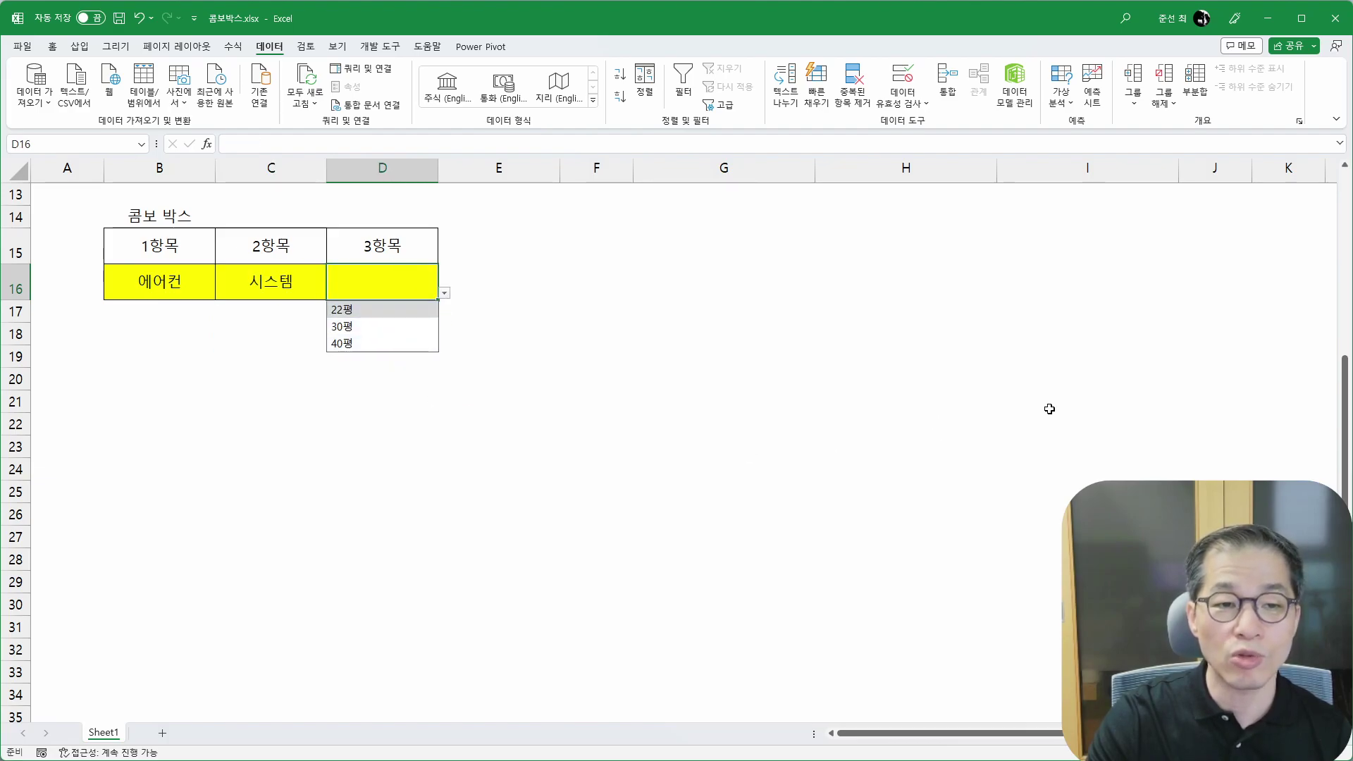
scroll(1048, 405, up, 4)
drag(1113, 239, 1111, 275)
click(393, 556)
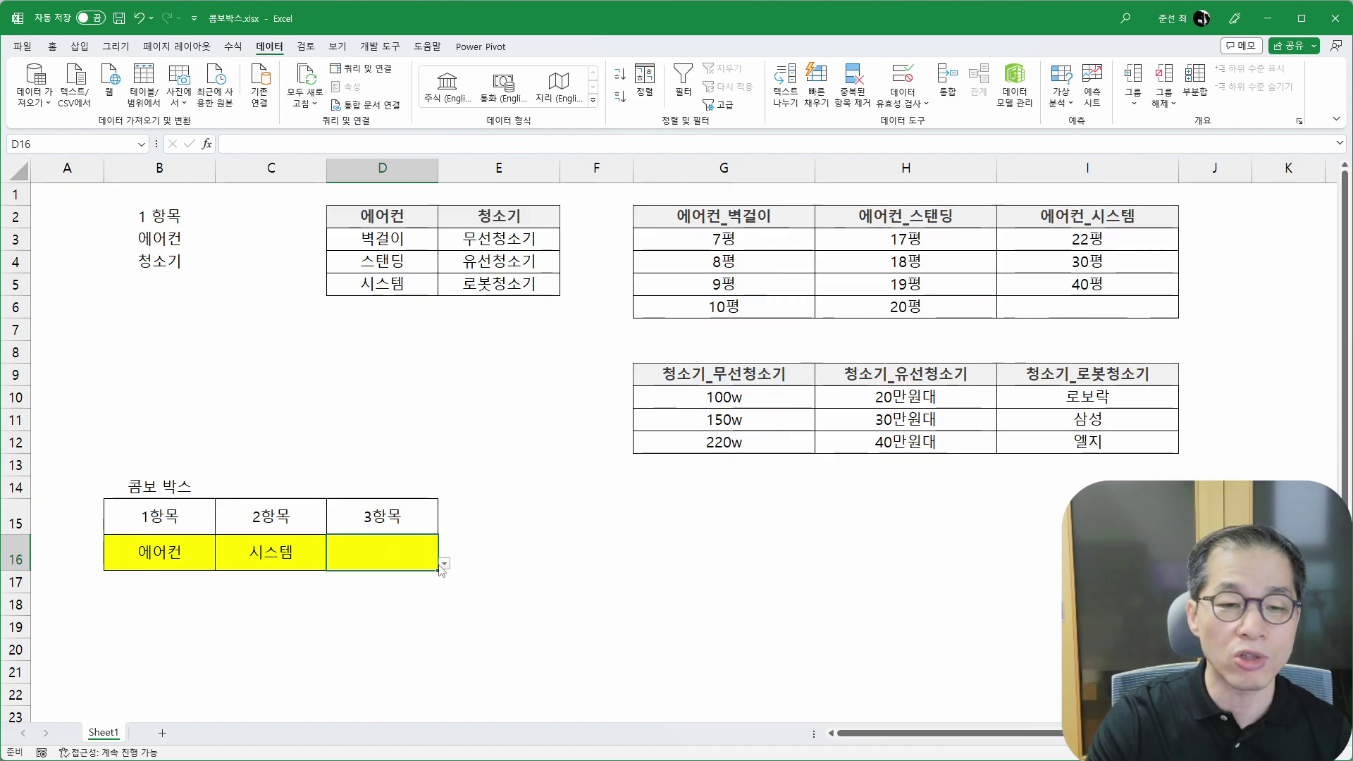
click(444, 564)
click(398, 613)
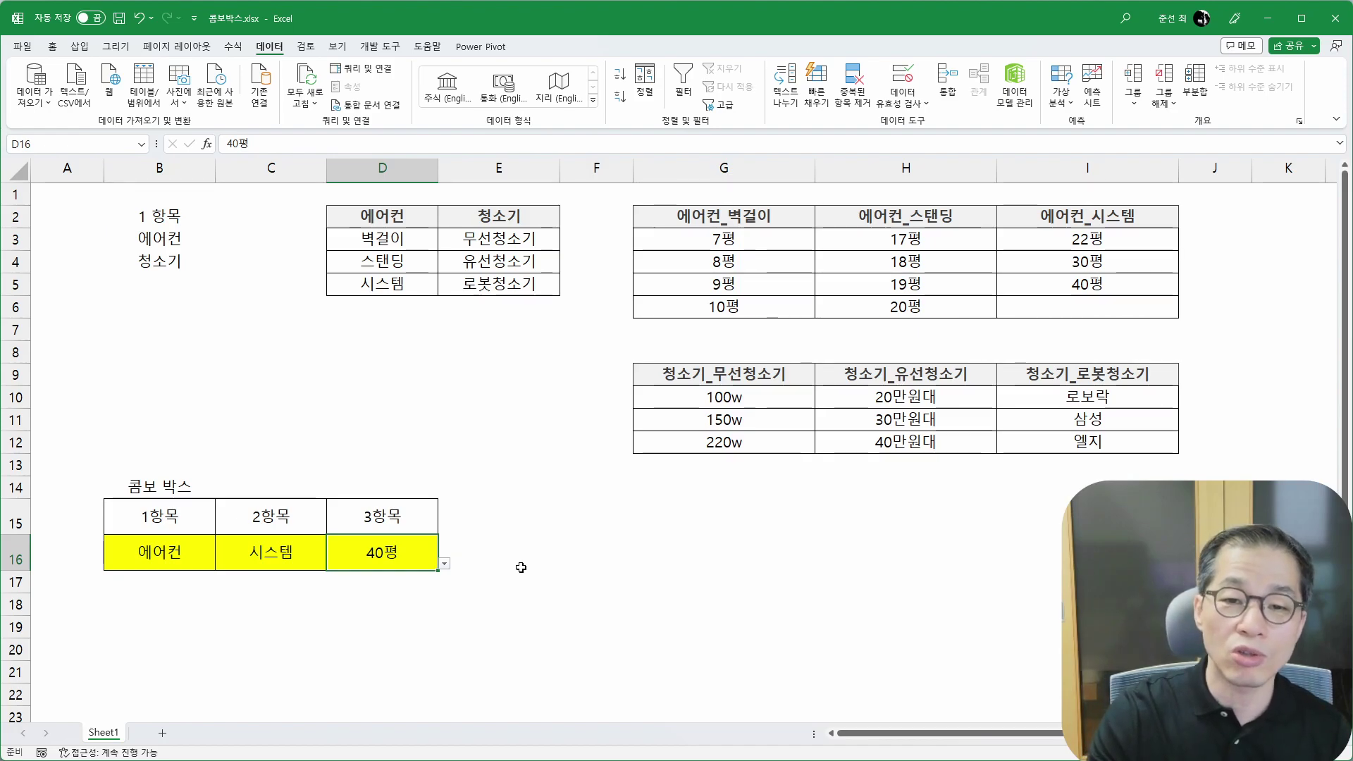
click(713, 364)
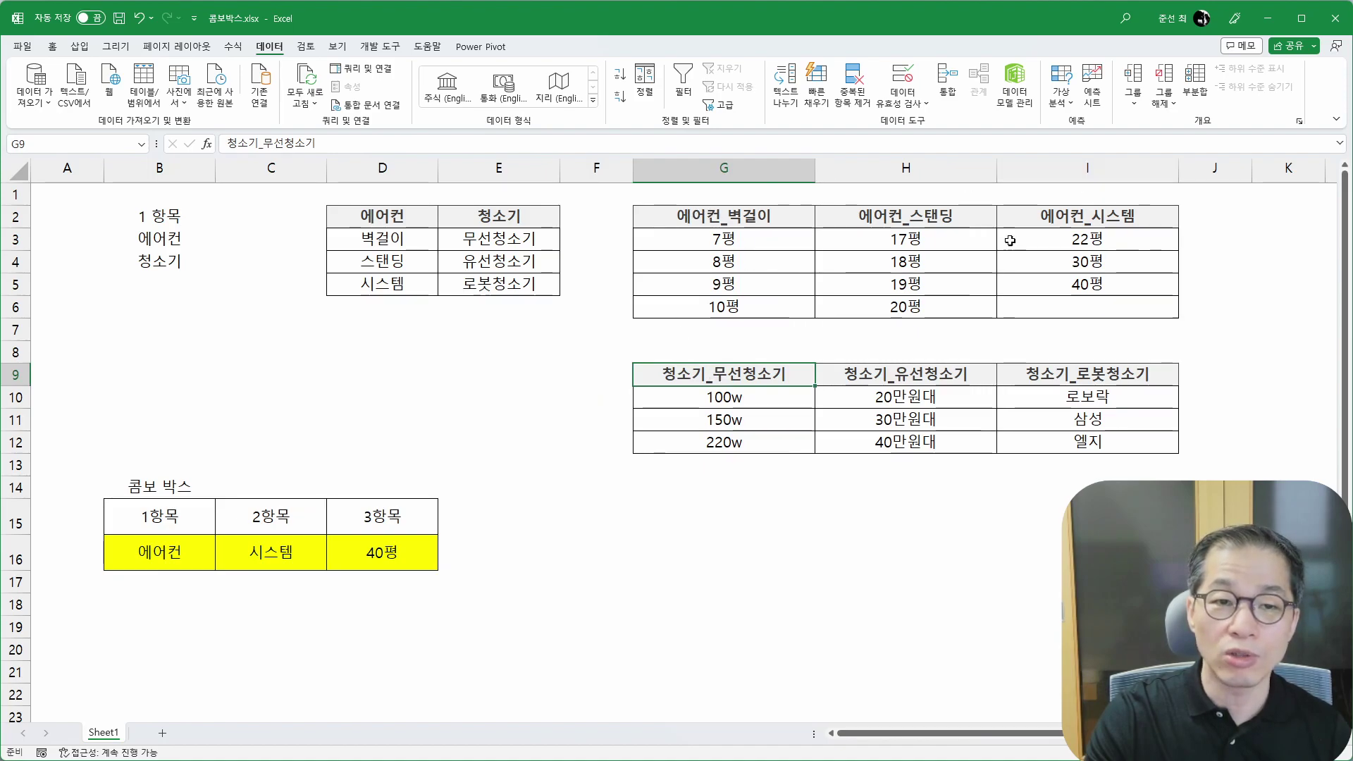
click(164, 236)
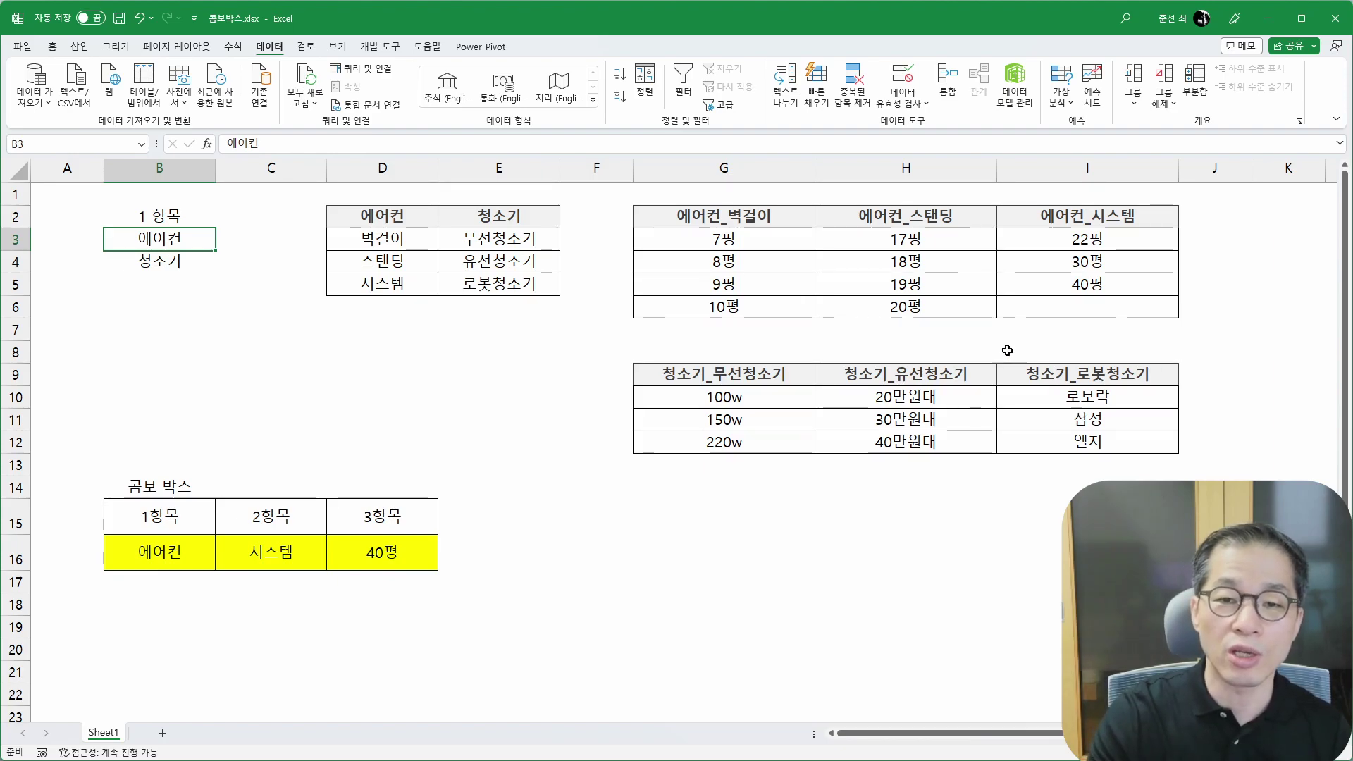
click(764, 225)
drag(764, 225, 1065, 210)
click(431, 548)
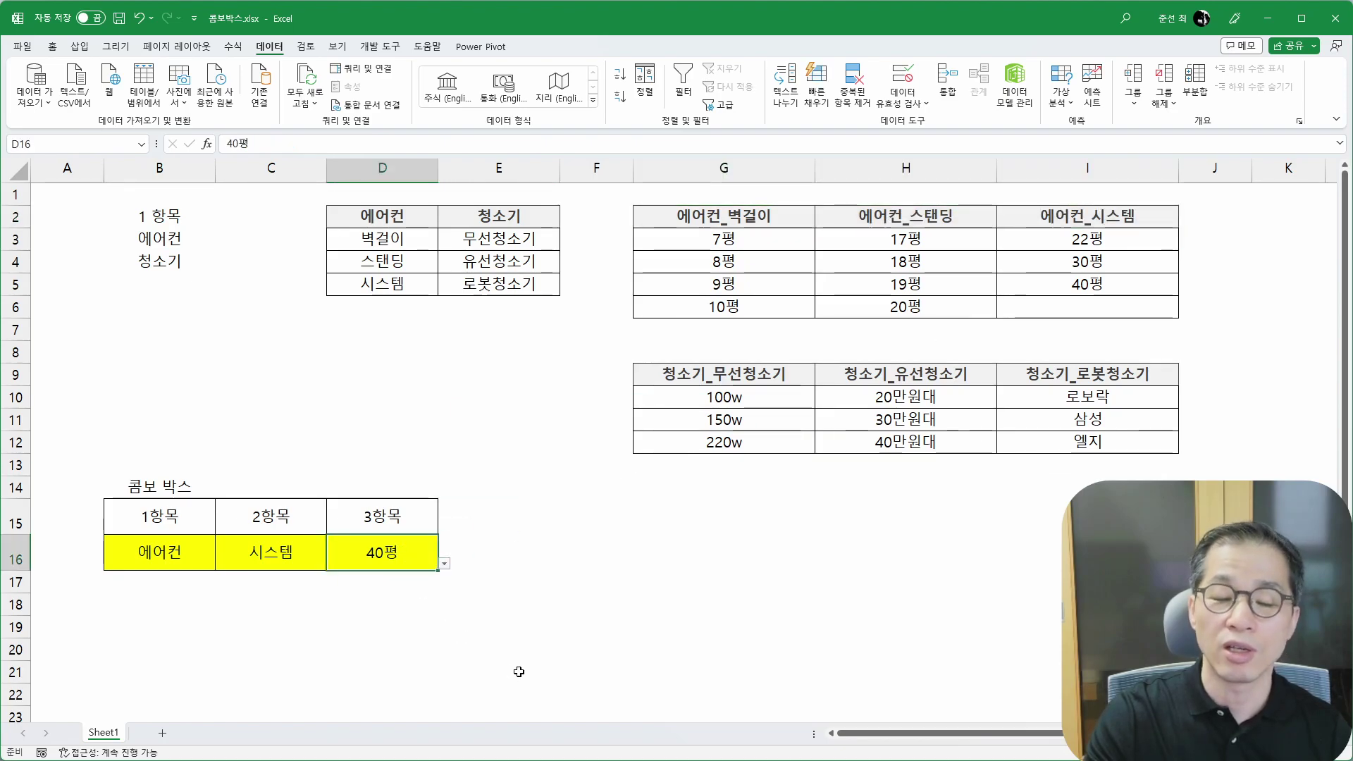